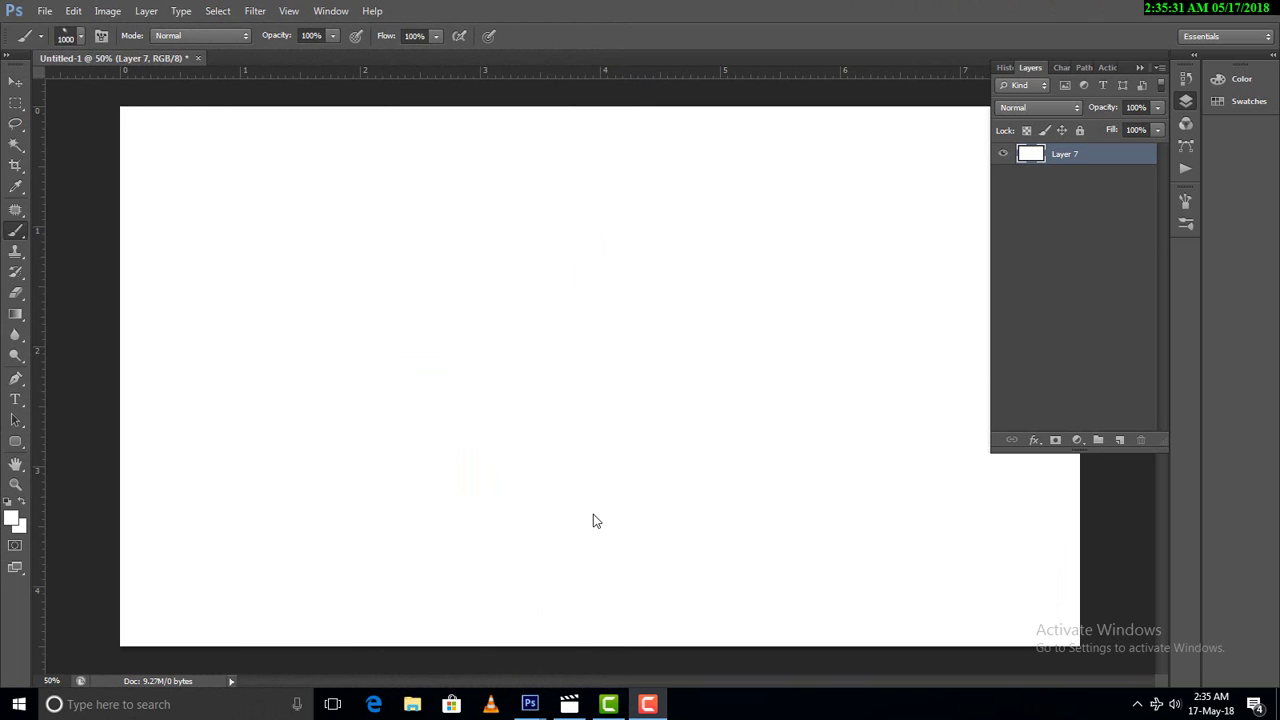
# With a 1000 px brush loaded, set the foreground colour to near-black #050505
pyautogui.click(82, 37)
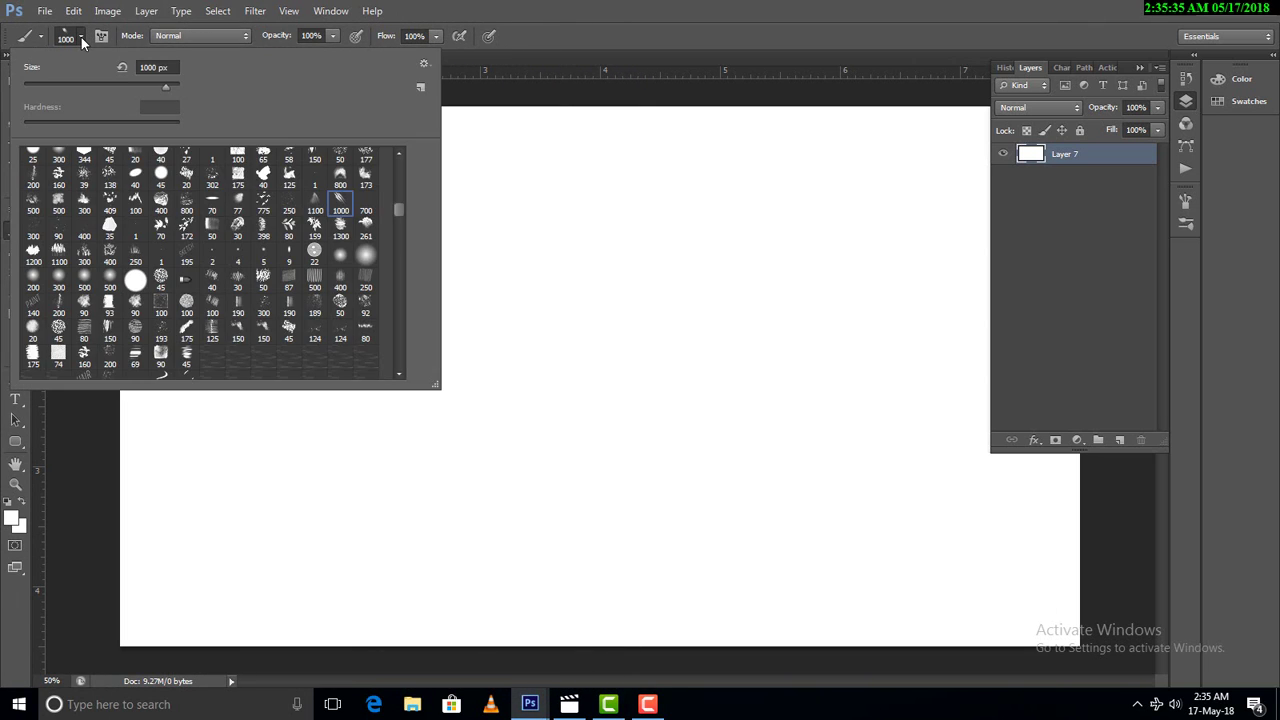
pyautogui.click(338, 205)
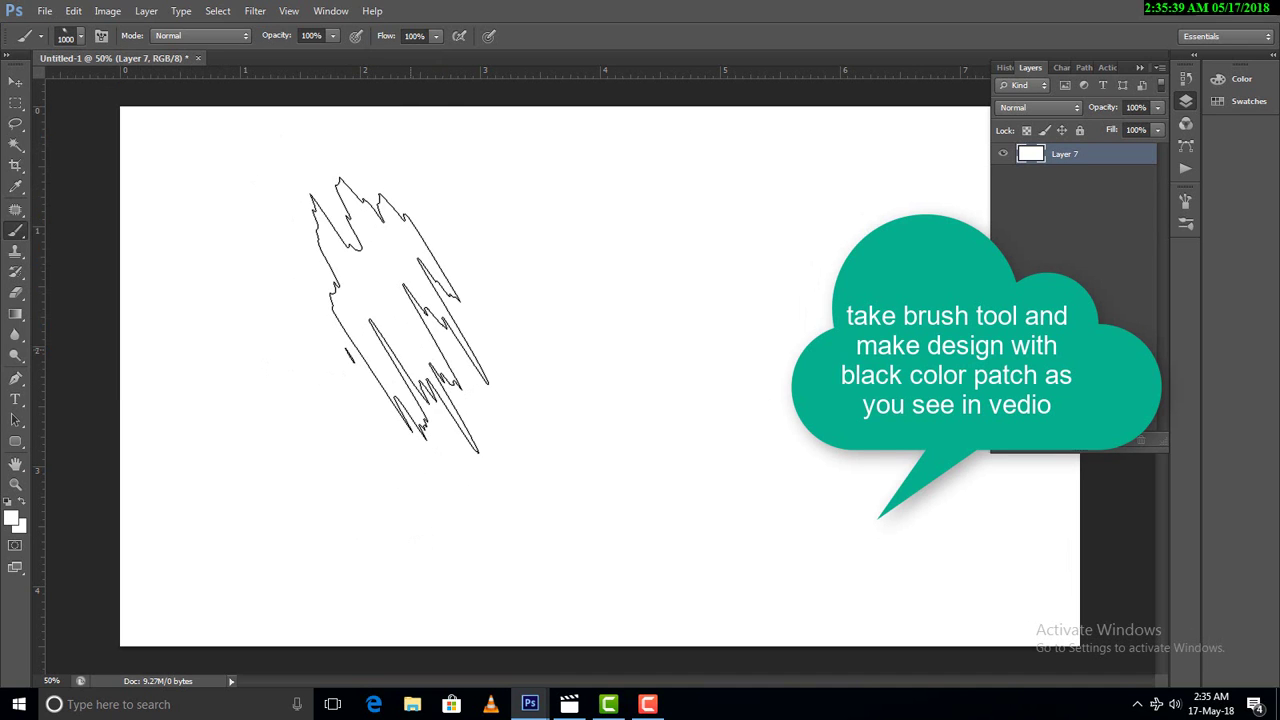
pyautogui.click(13, 516)
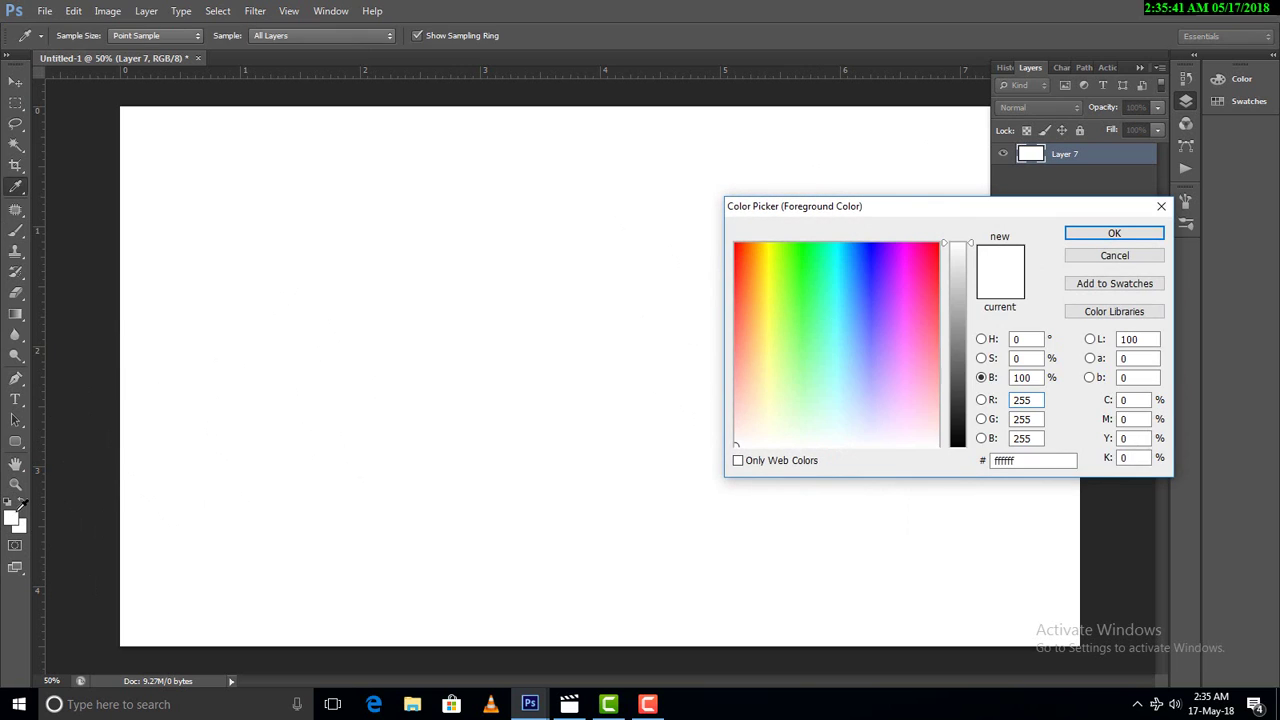
pyautogui.moveTo(969, 390); pyautogui.dragTo(968, 450)
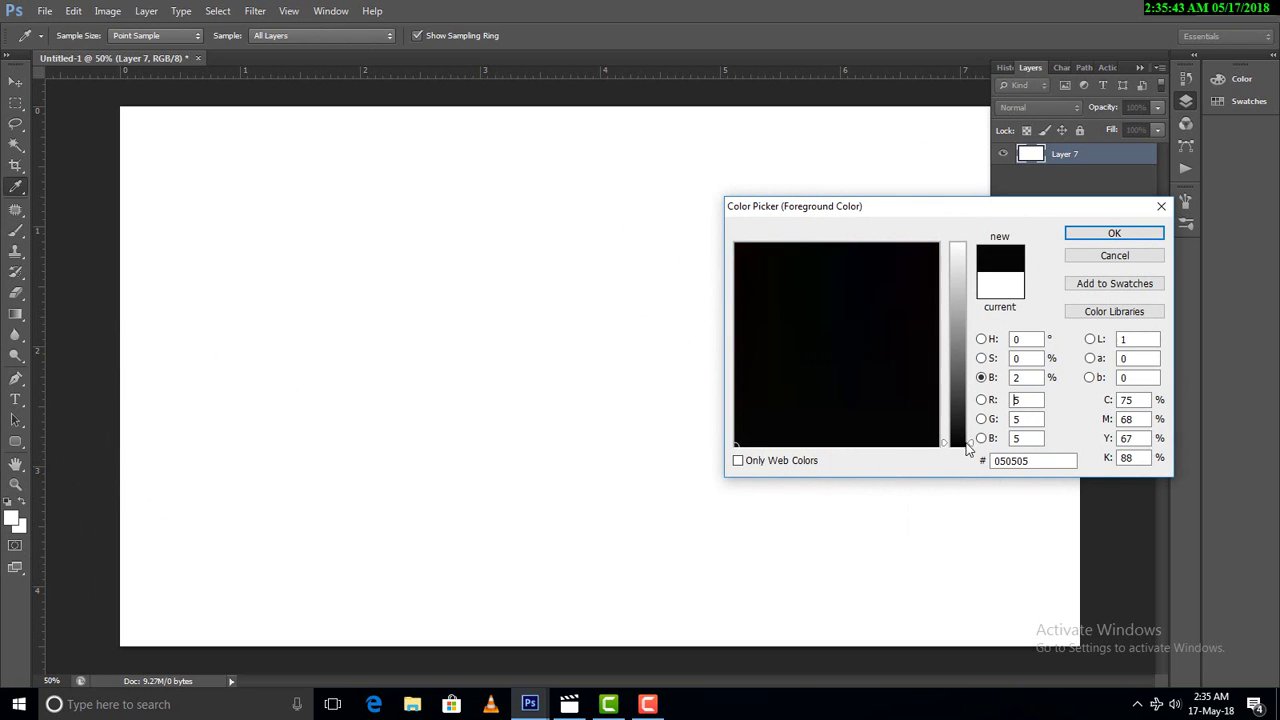
# Confirm the #050505 colour and stamp three double-painted black streaks at the canvas left, right and centre
pyautogui.click(1114, 233)
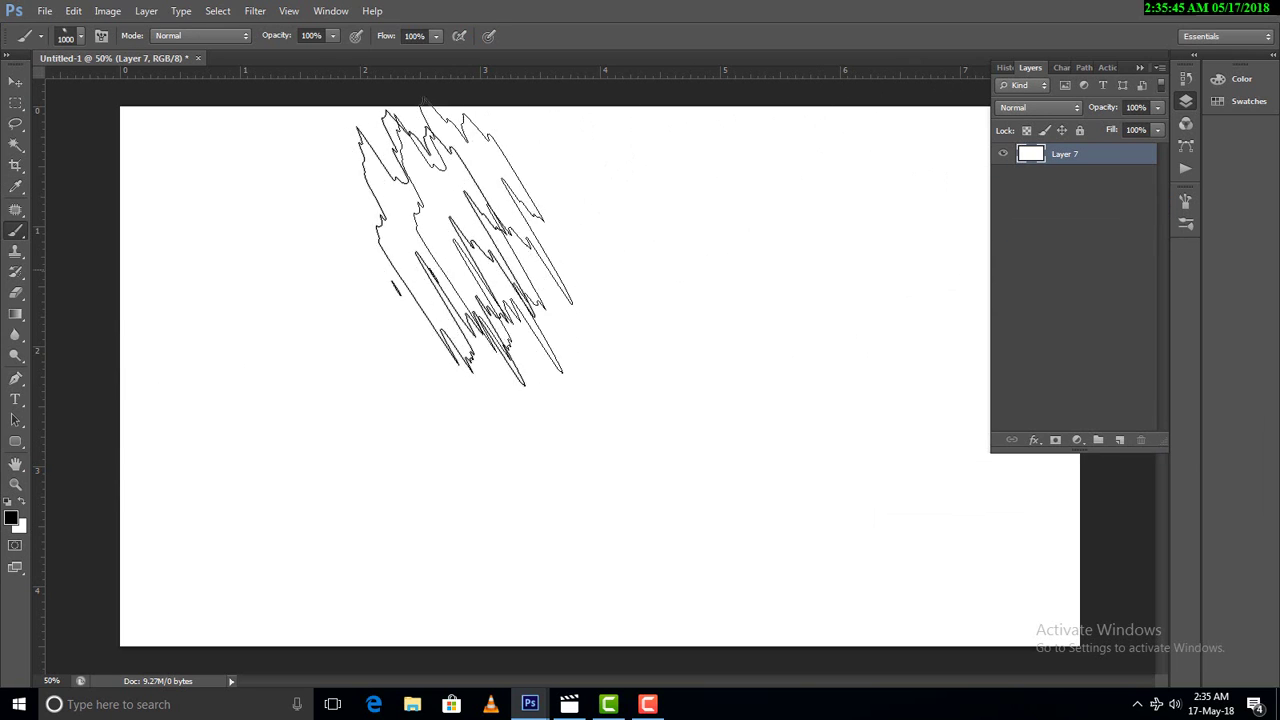
pyautogui.click(358, 320)
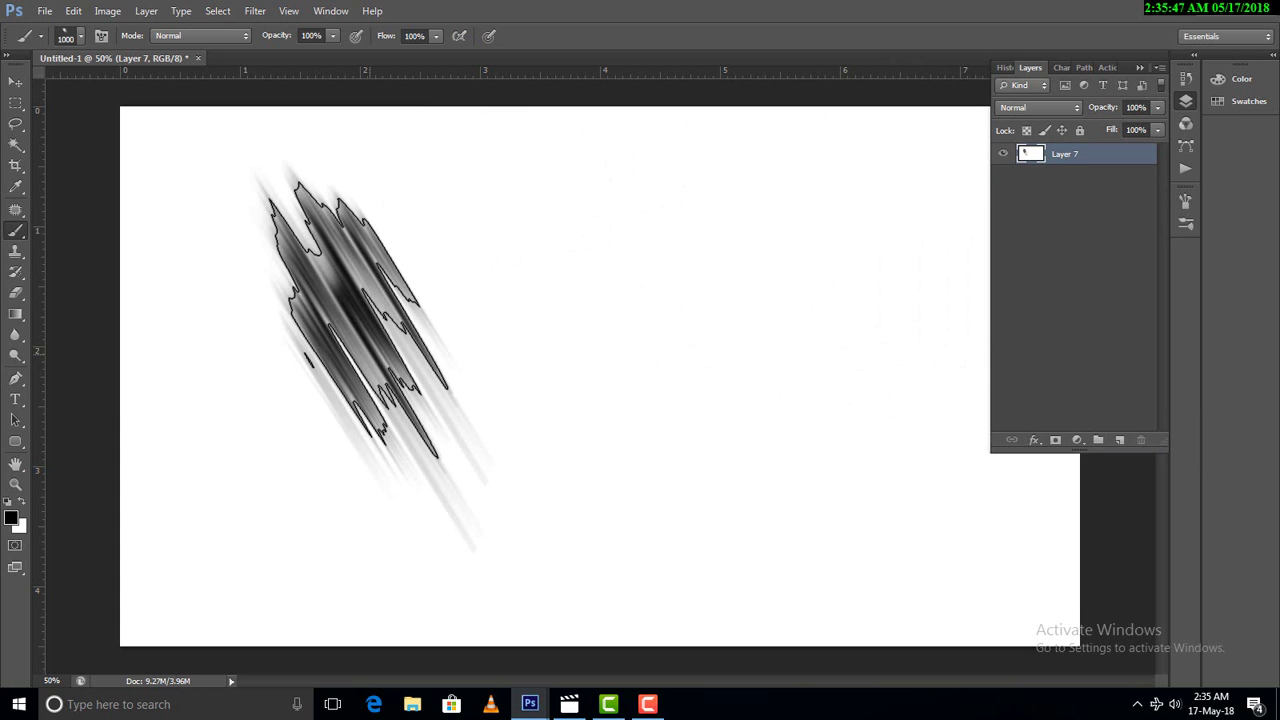
pyautogui.click(358, 320)
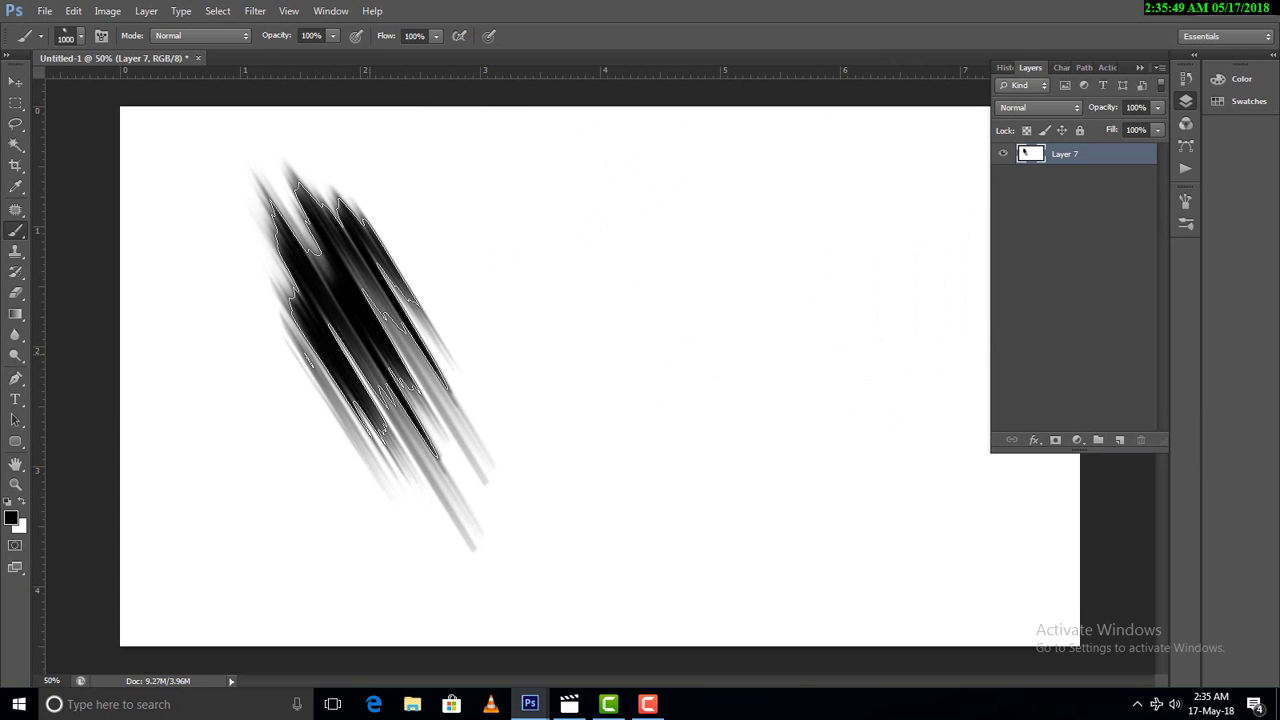
pyautogui.click(860, 420)
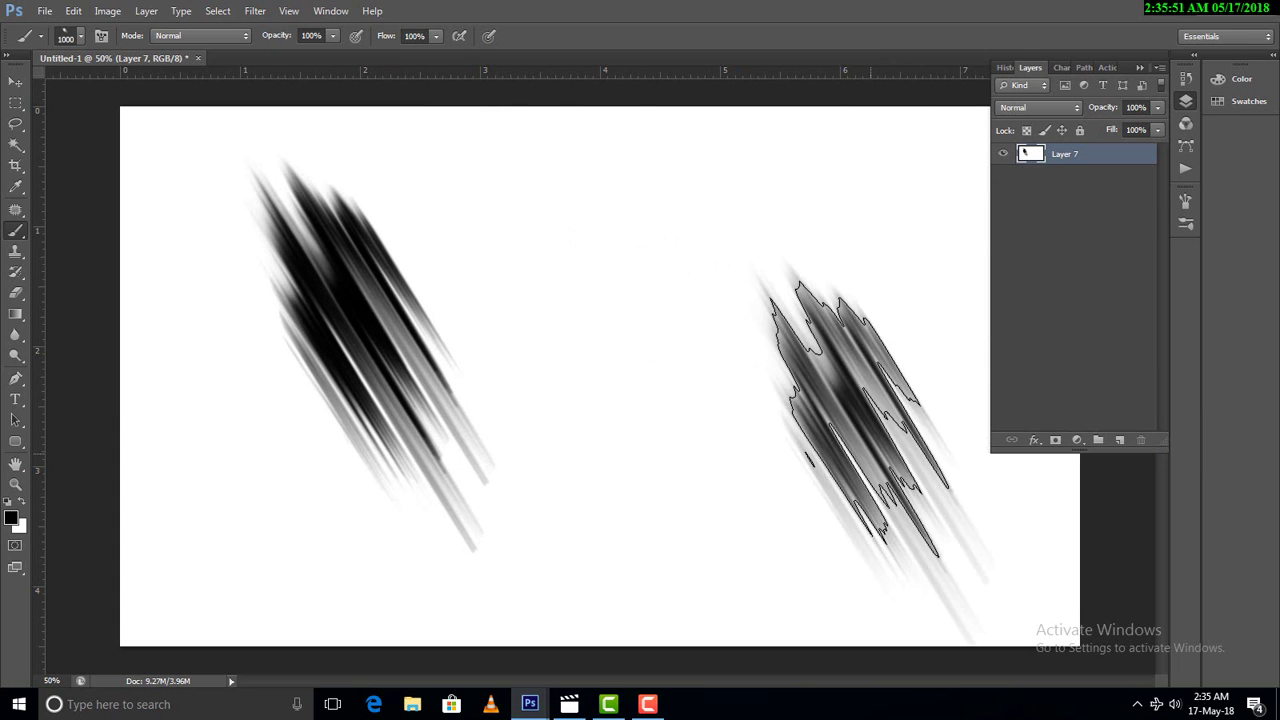
pyautogui.click(860, 420)
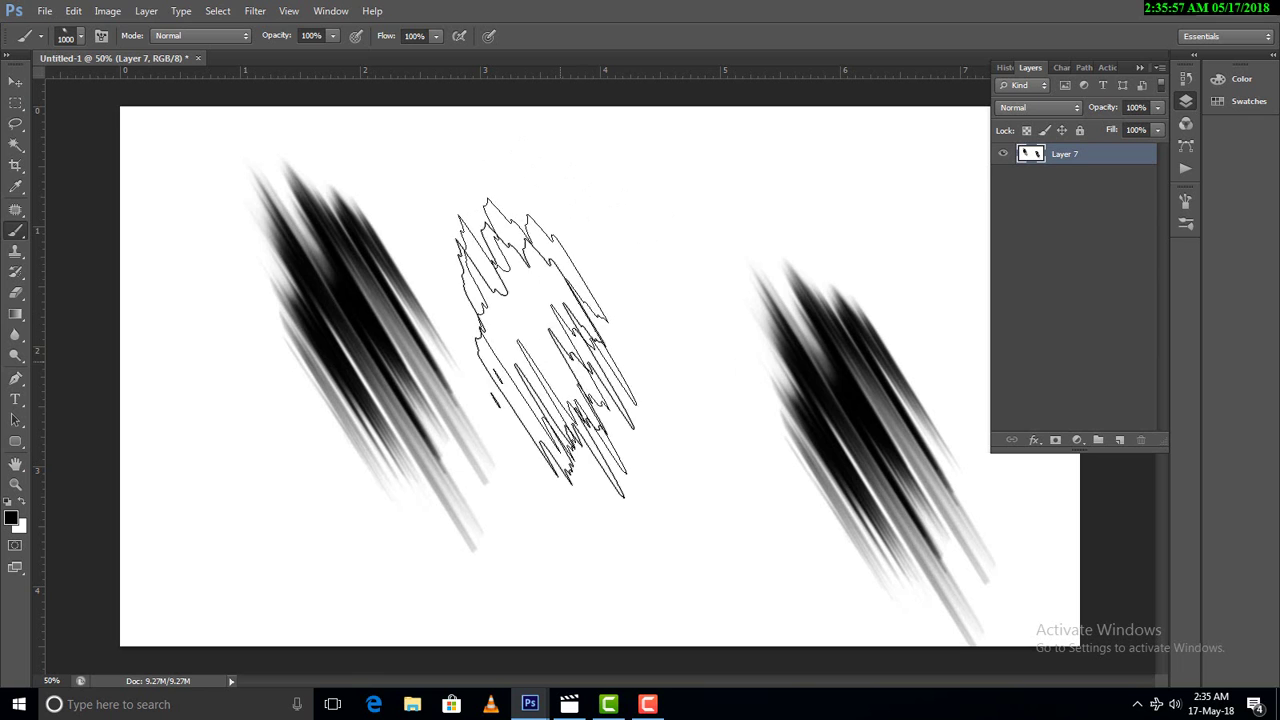
pyautogui.click(565, 338)
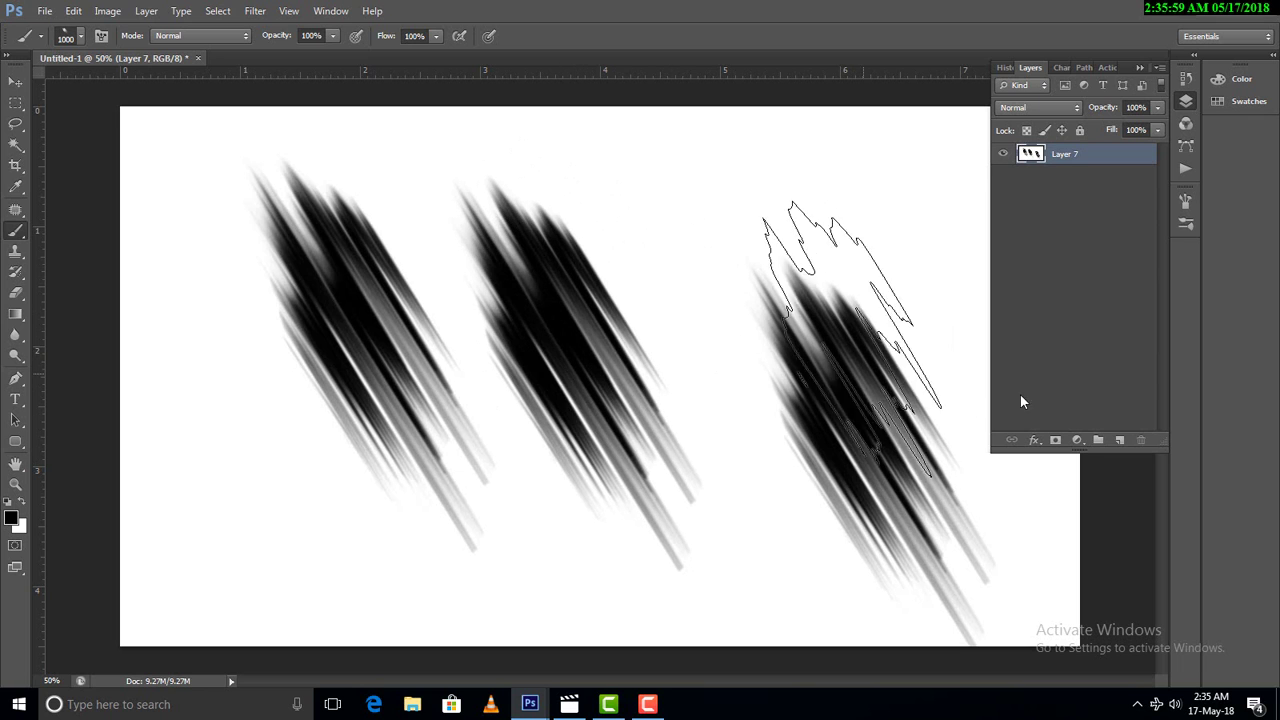
pyautogui.click(575, 320)
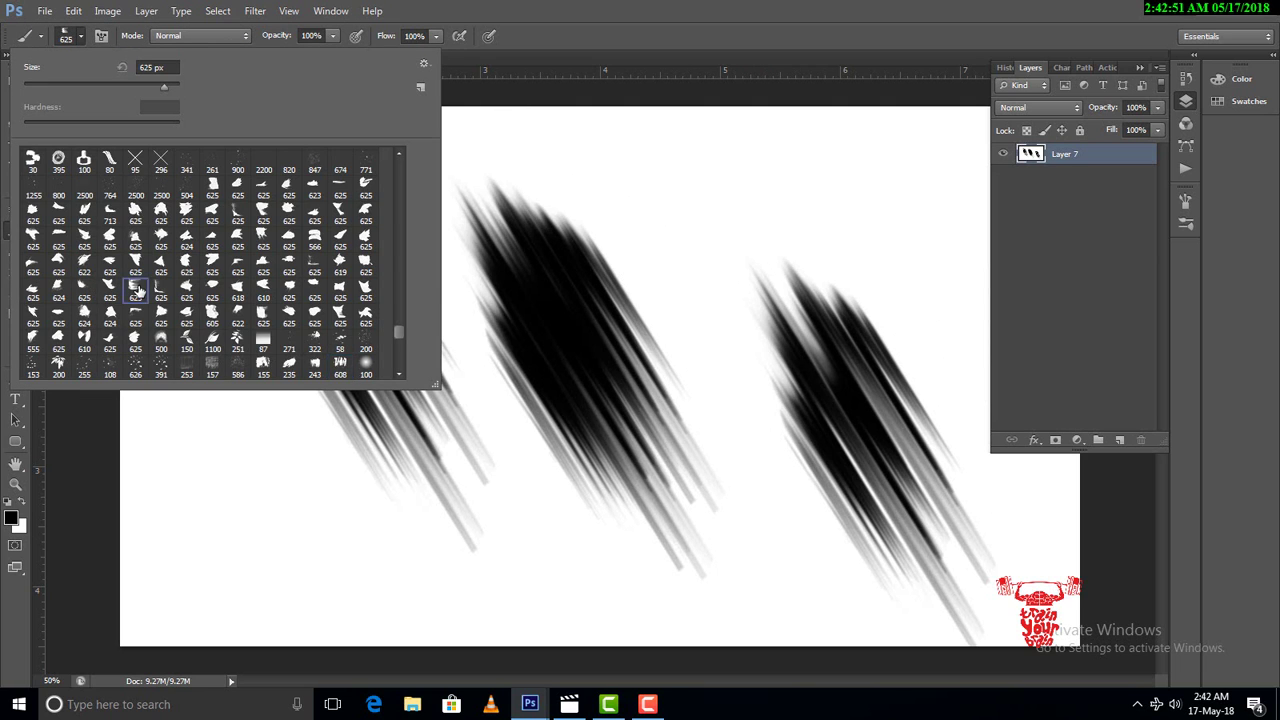
# Paint a wide solid black horizontal band across the streaks with the 1000 px grunge brush
pyautogui.doubleClick(138, 290)
pyautogui.press(']')
pyautogui.press(']')
pyautogui.press(']')
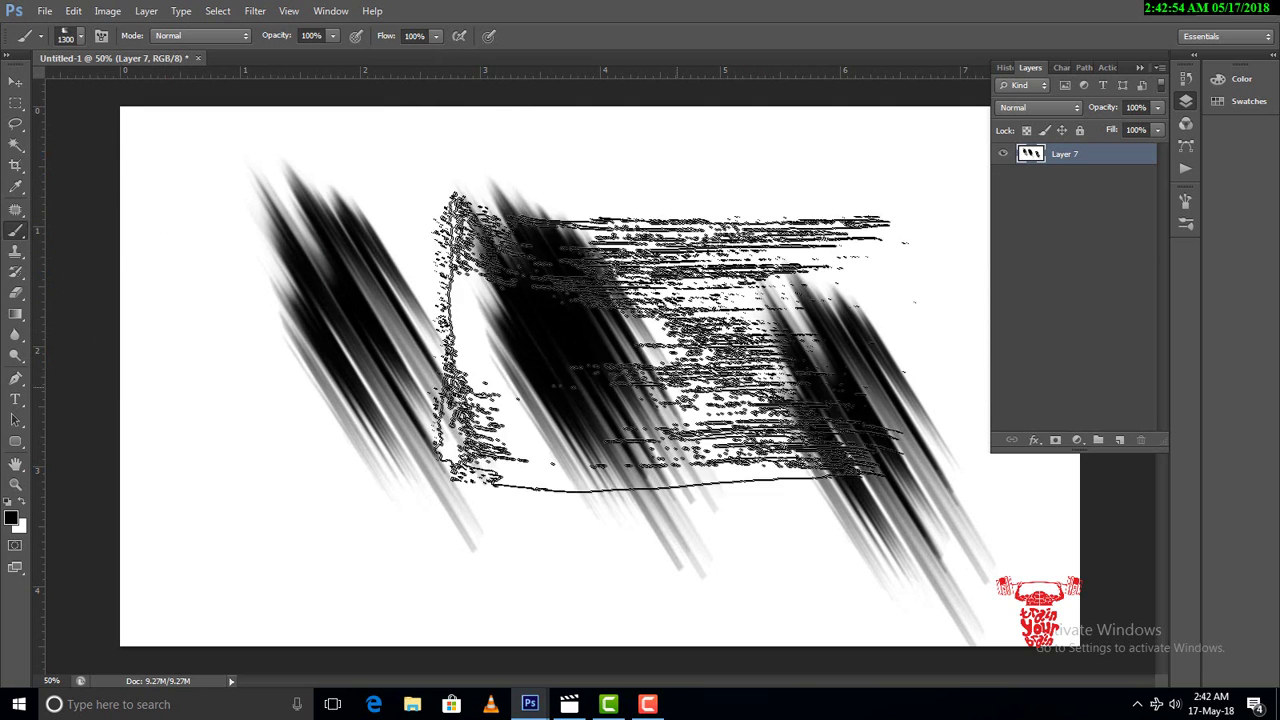
pyautogui.press('[')
pyautogui.press('[')
pyautogui.press('[')
pyautogui.moveTo(765, 355); pyautogui.dragTo(440, 350)
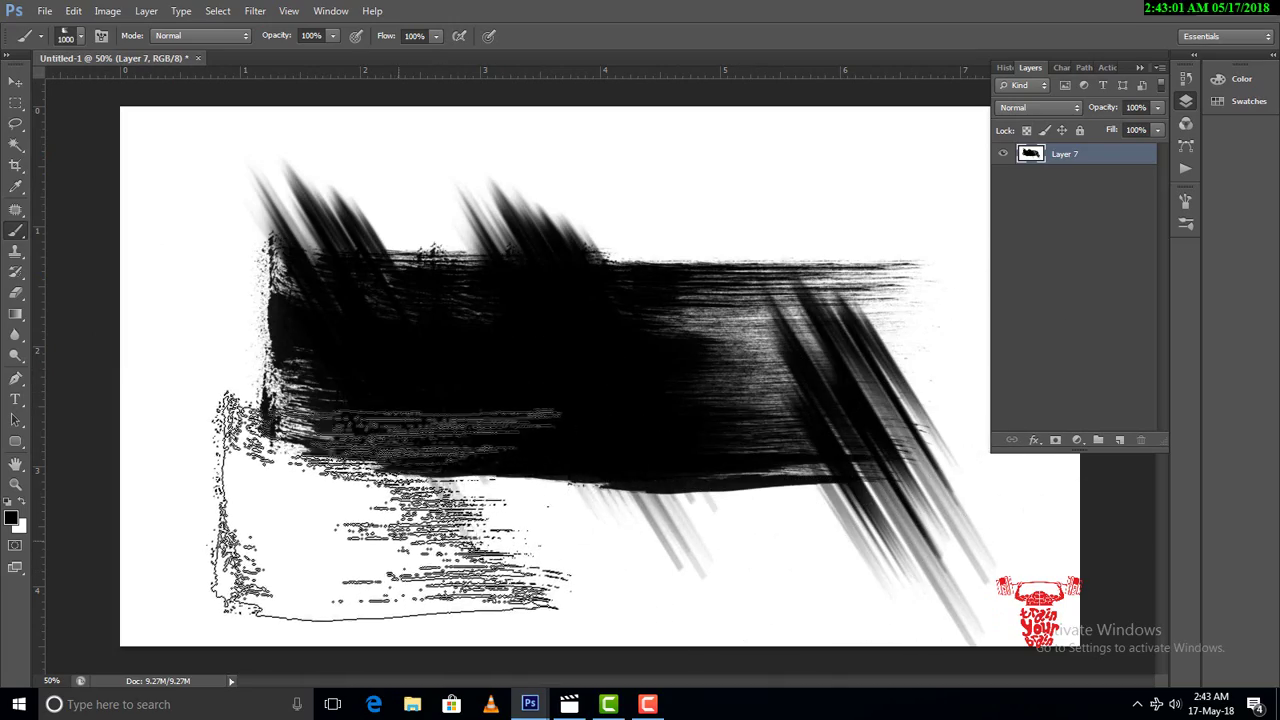
pyautogui.moveTo(390, 505)
pyautogui.mouseDown()
pyautogui.moveTo(620, 435)
pyautogui.moveTo(850, 335)
pyautogui.mouseUp()
pyautogui.press('[')
pyautogui.press('[')
pyautogui.press('[')
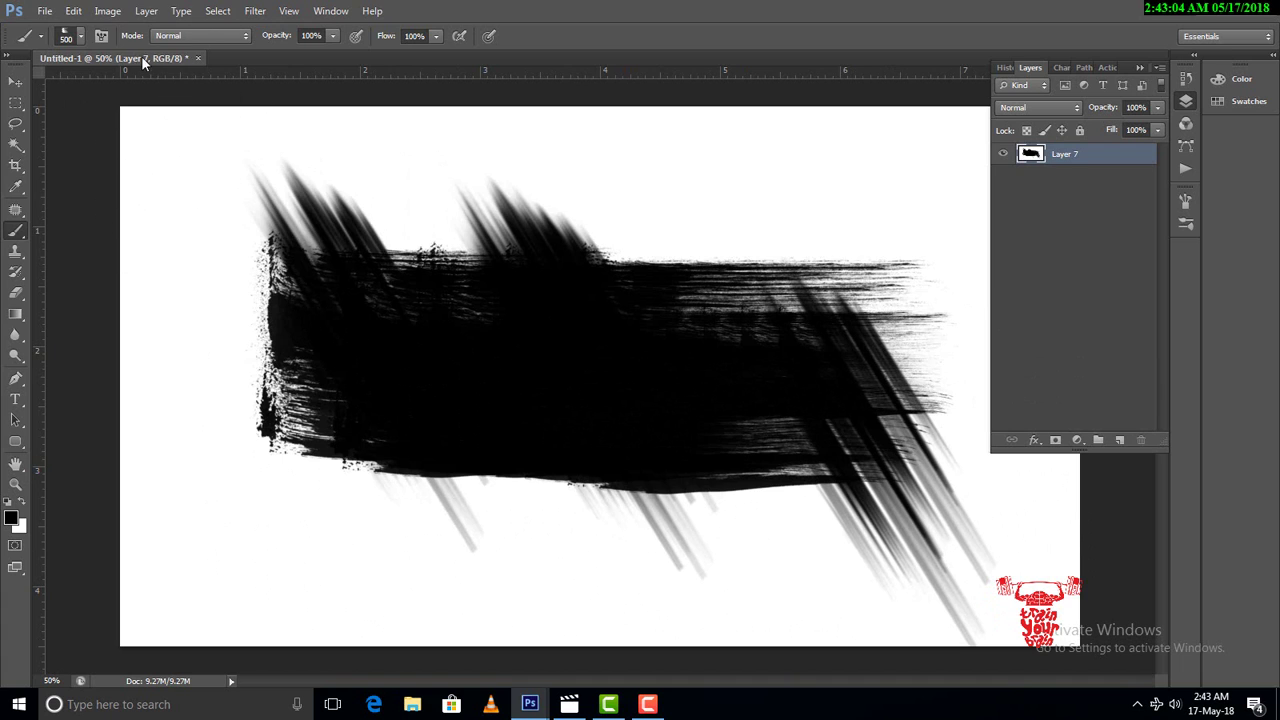
# Choose a 700 px textured brush tip, then browse the presets for the 675 px splash brush
pyautogui.click(82, 37)
pyautogui.scroll(-2, 252, 345)
pyautogui.scroll(-1, 252, 345)
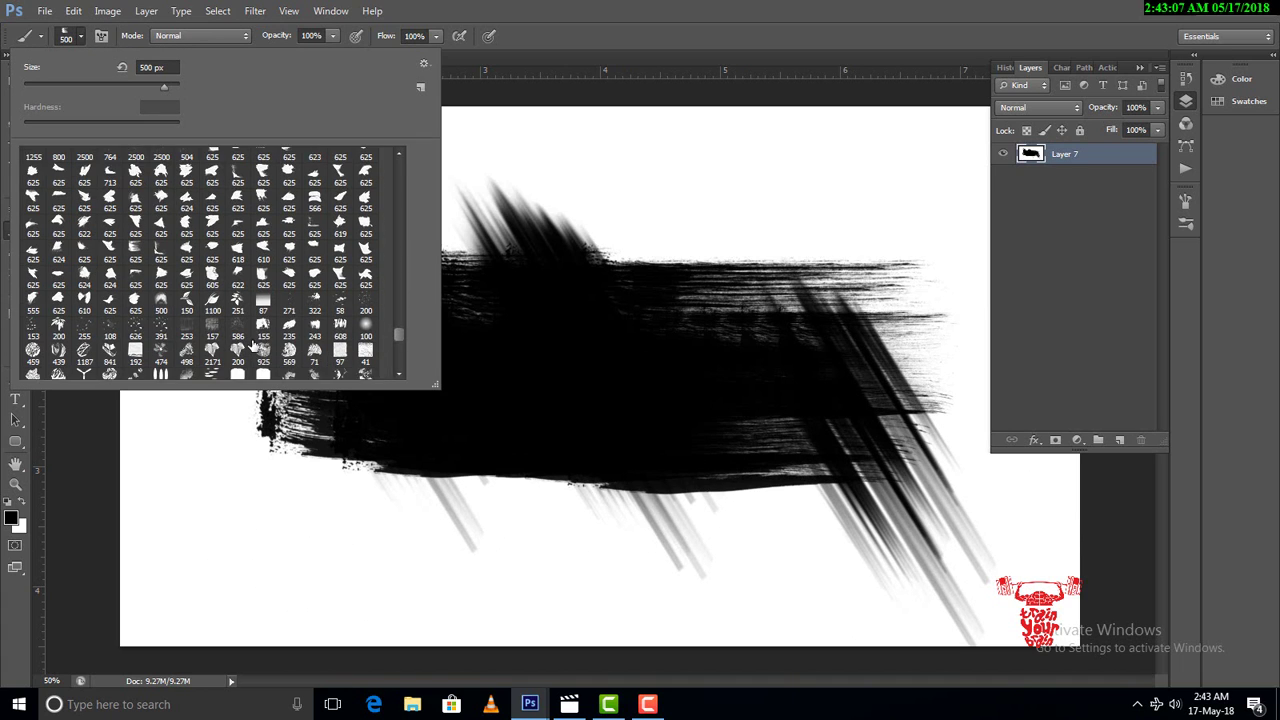
pyautogui.scroll(-3, 252, 345)
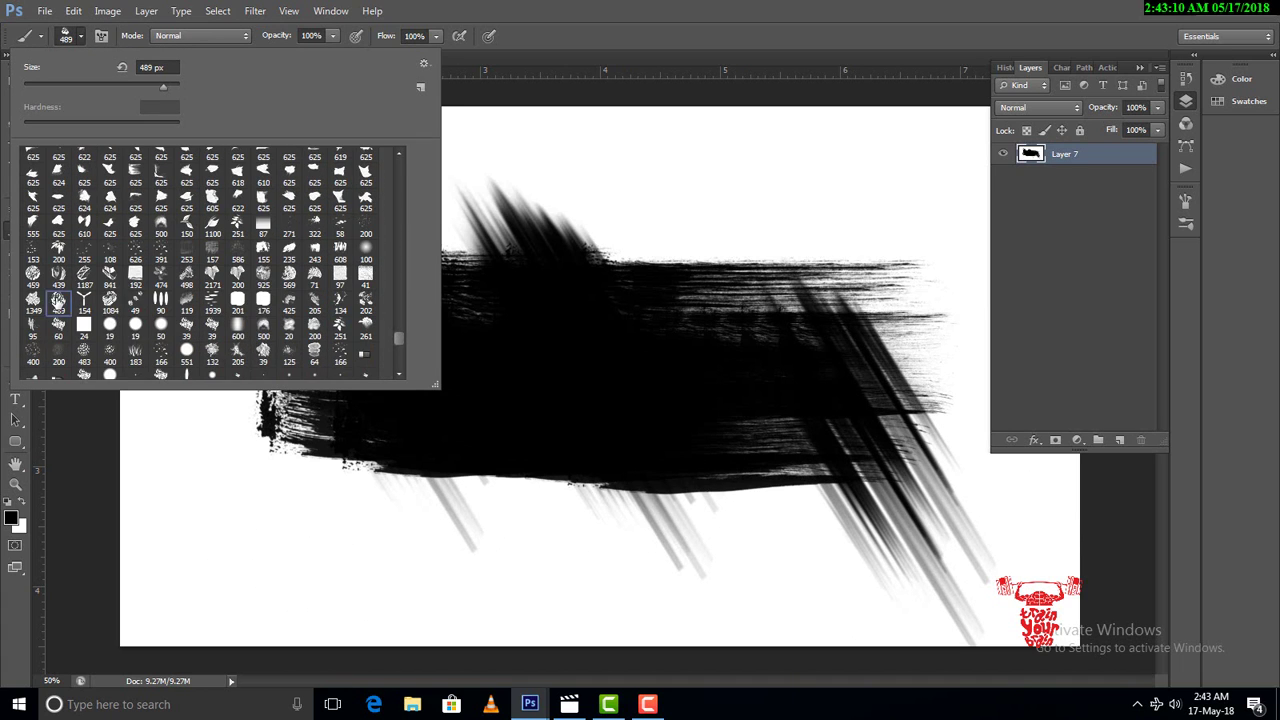
pyautogui.doubleClick(58, 302)
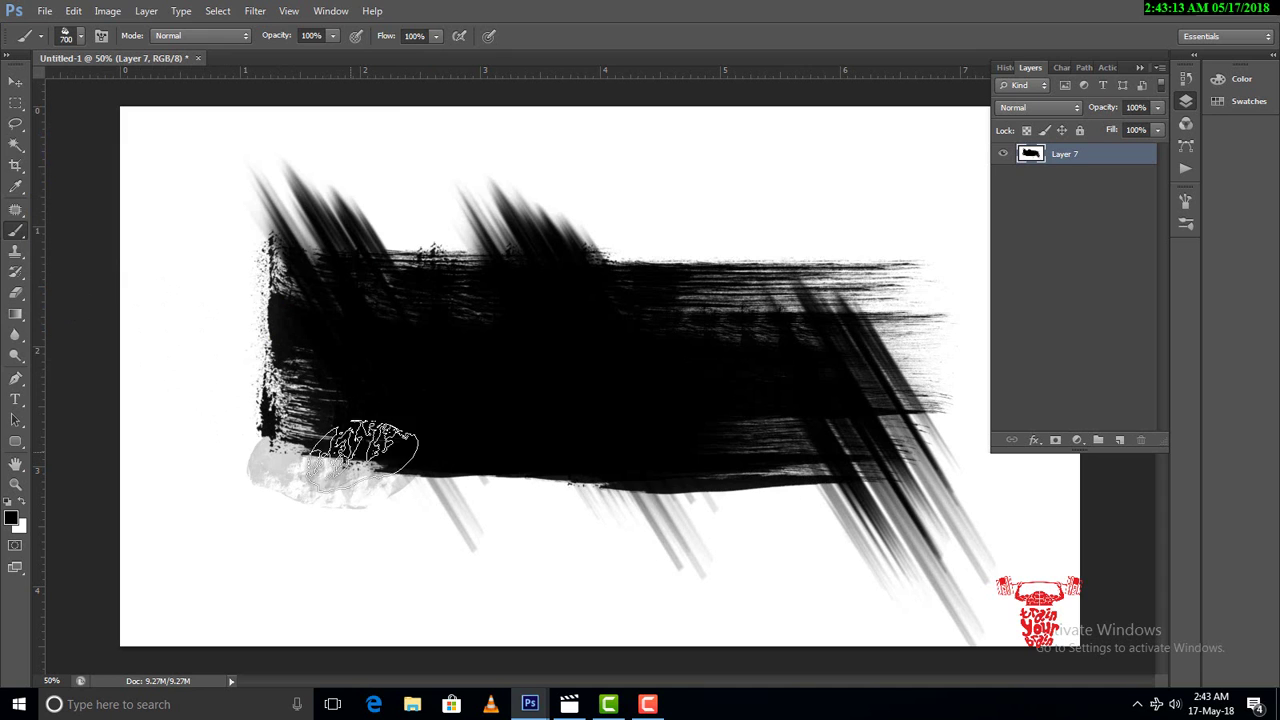
pyautogui.click(82, 37)
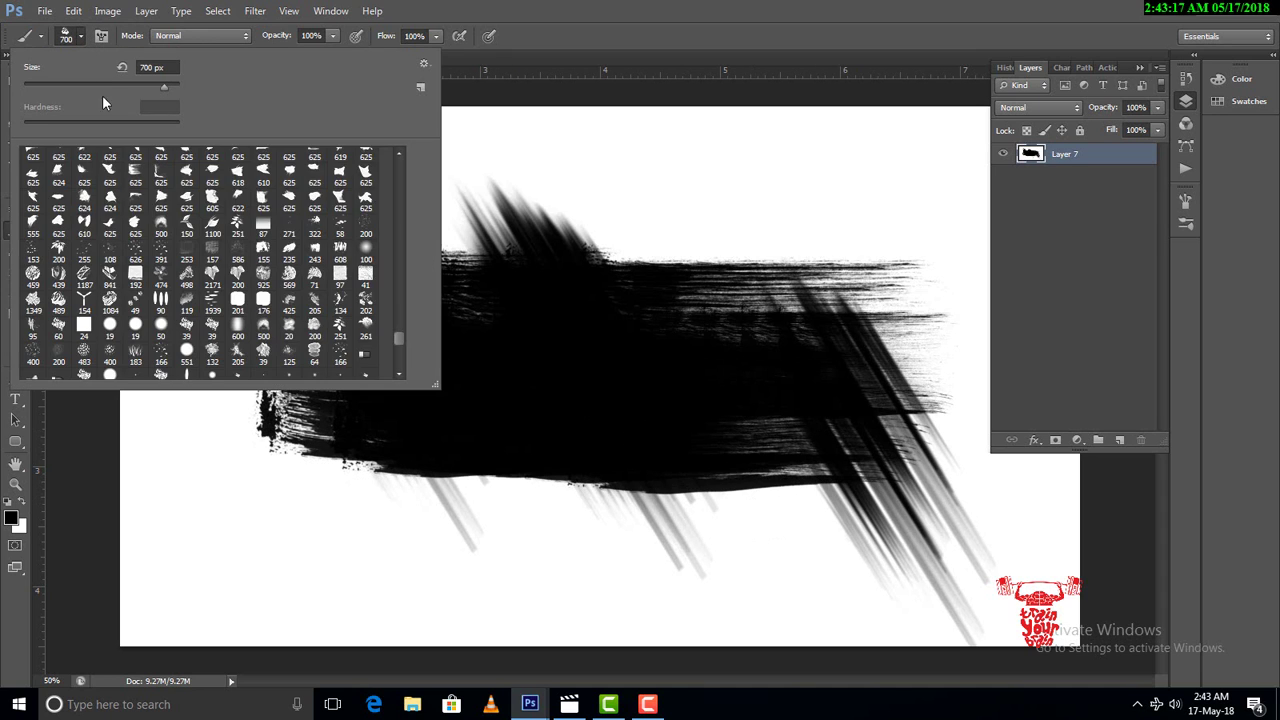
pyautogui.scroll(-2, 222, 366)
pyautogui.scroll(-2, 222, 366)
pyautogui.scroll(-2, 222, 366)
pyautogui.scroll(-3, 222, 368)
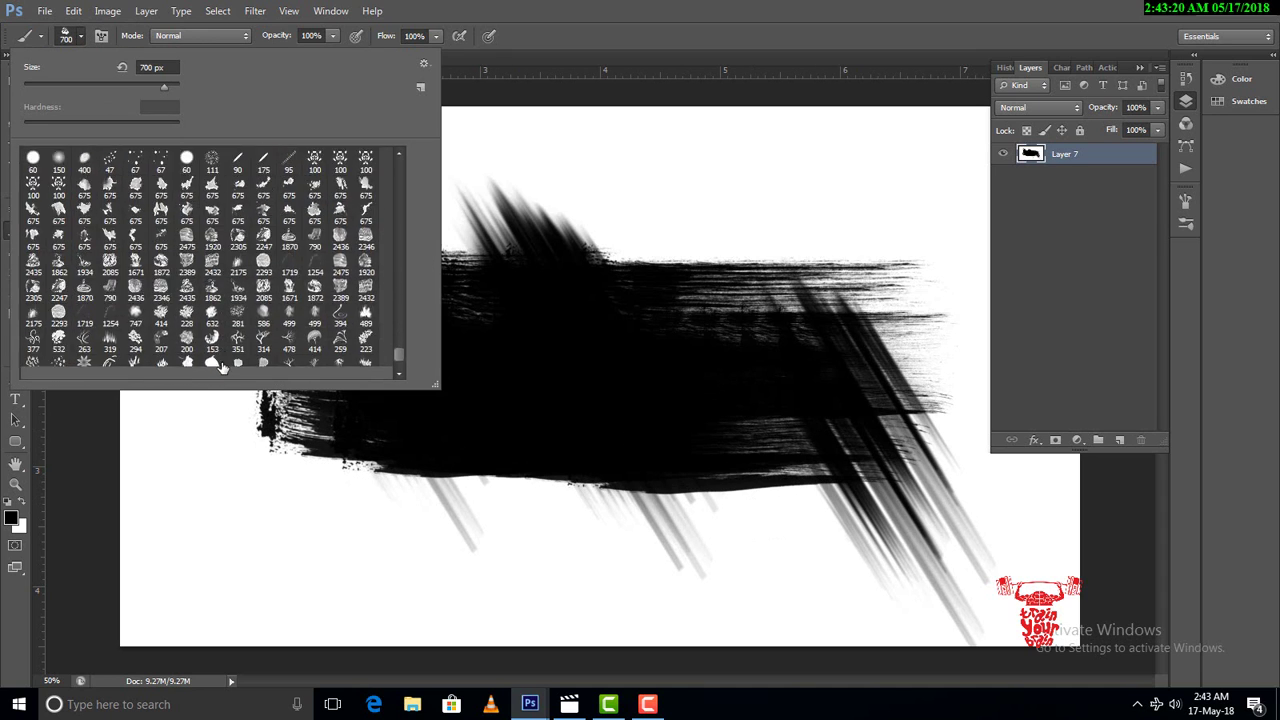
pyautogui.scroll(-2, 222, 368)
pyautogui.scroll(-1, 173, 335)
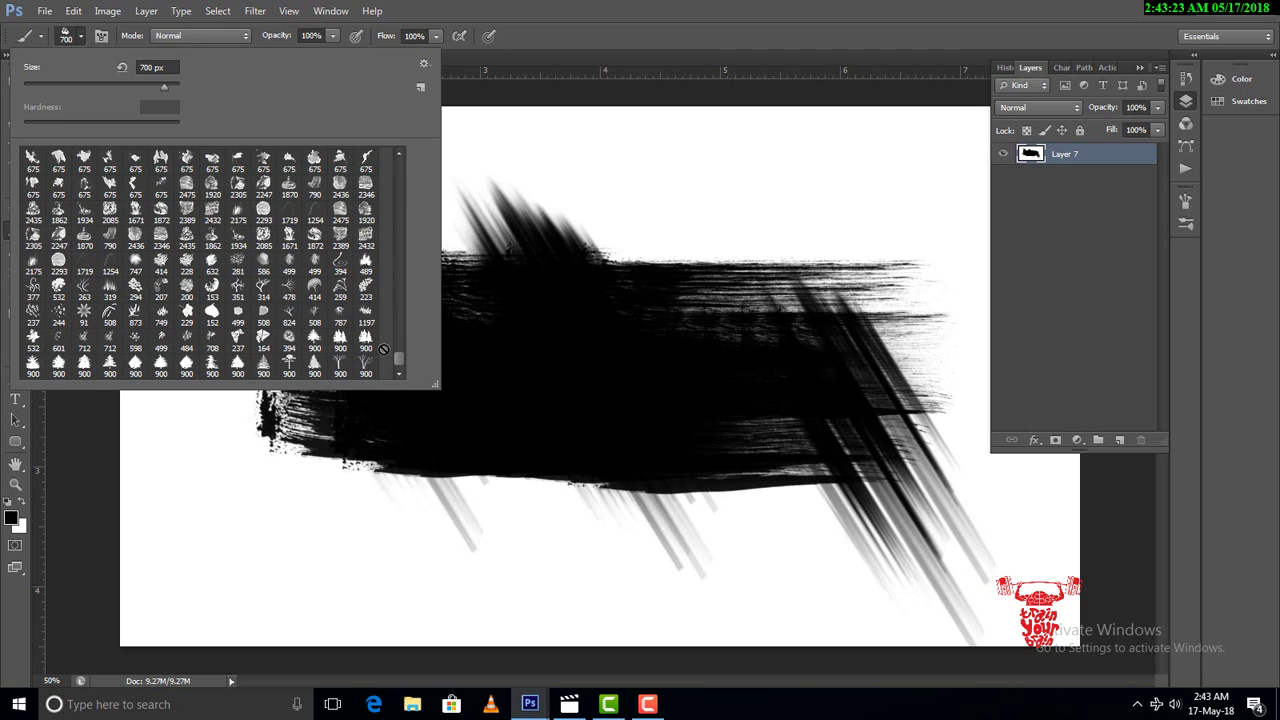
pyautogui.moveTo(398, 366); pyautogui.dragTo(400, 350)
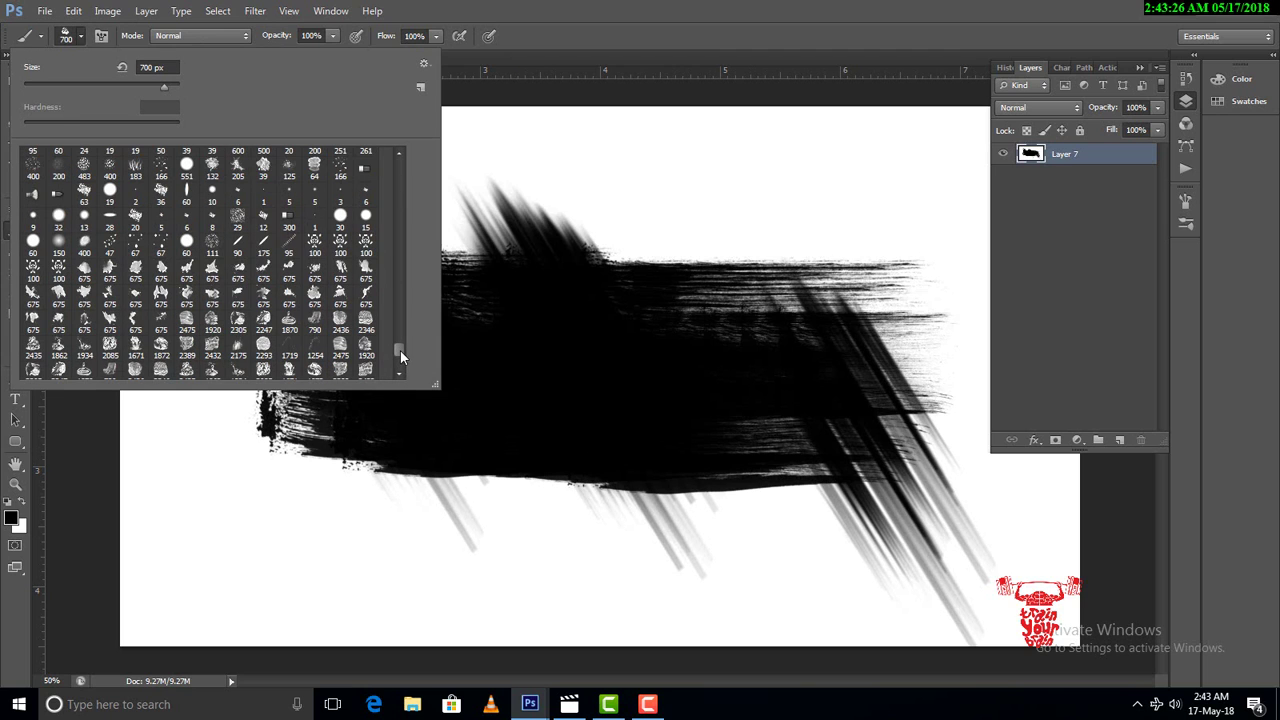
# Stamp 675 px ink splashes along the patch's lower edge, upper right and upper left
pyautogui.doubleClick(135, 270)
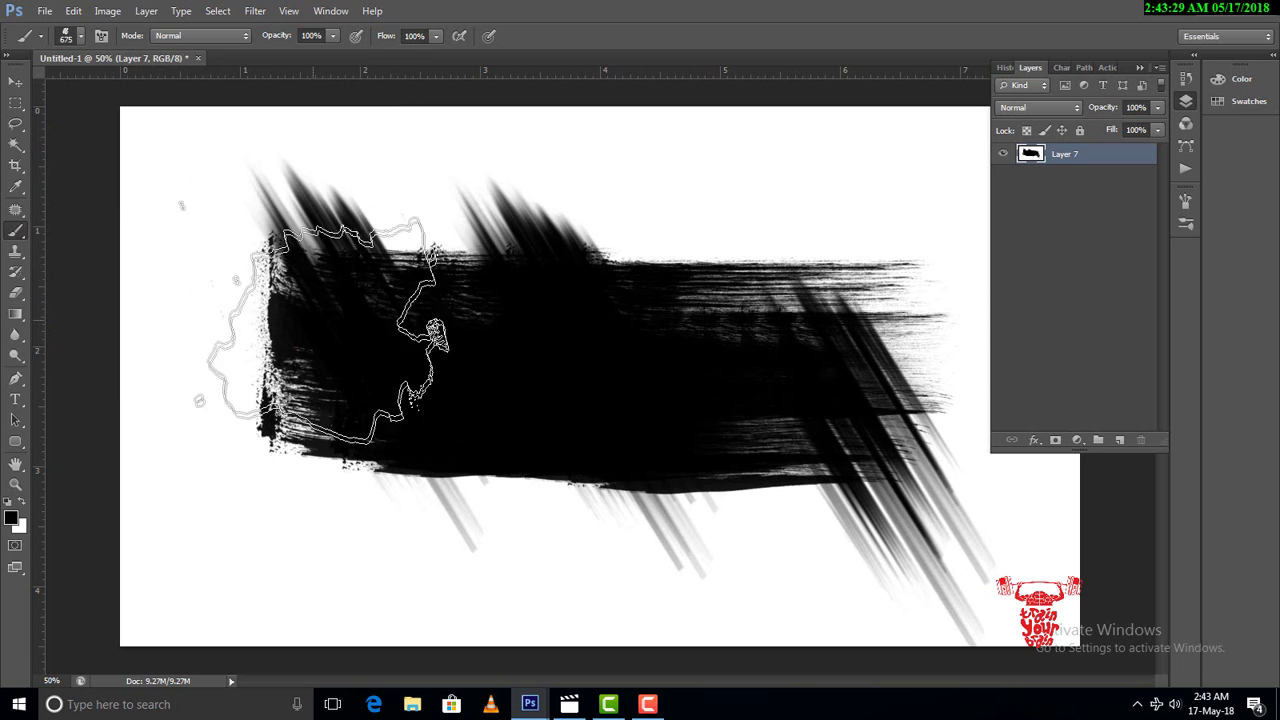
pyautogui.click(436, 397)
pyautogui.click(615, 478)
pyautogui.click(847, 474)
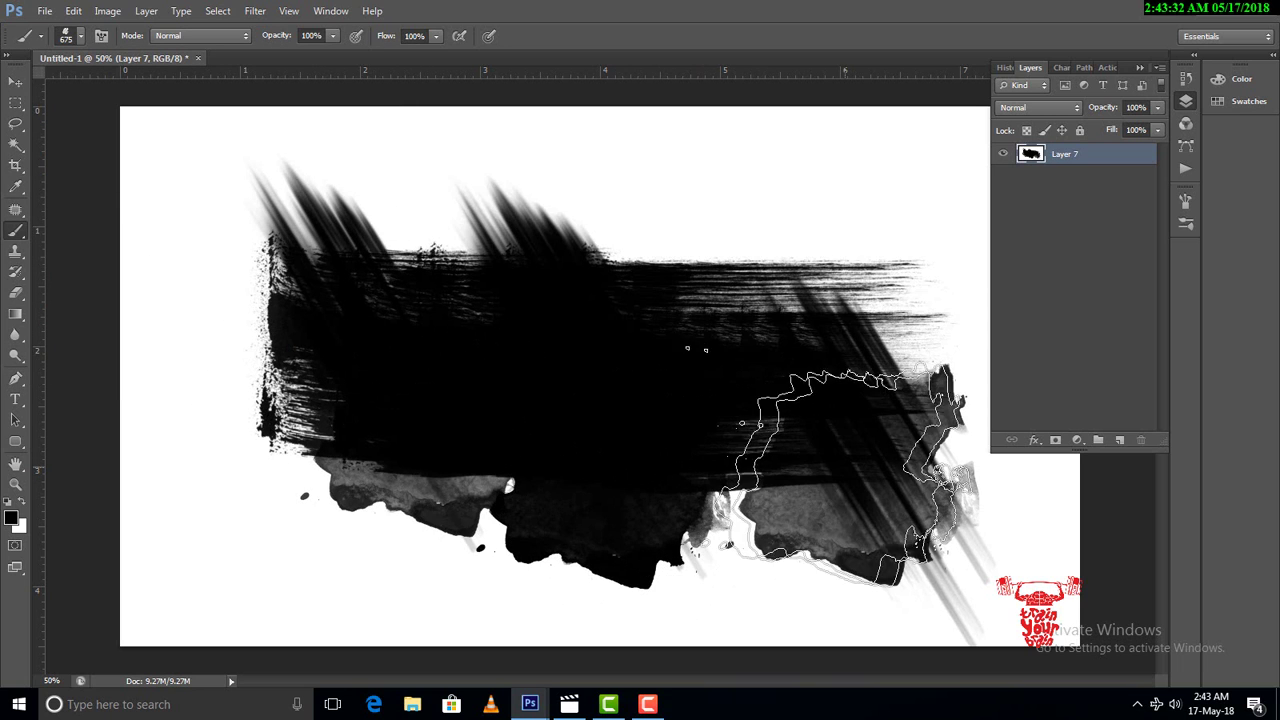
pyautogui.click(745, 281)
pyautogui.click(788, 300)
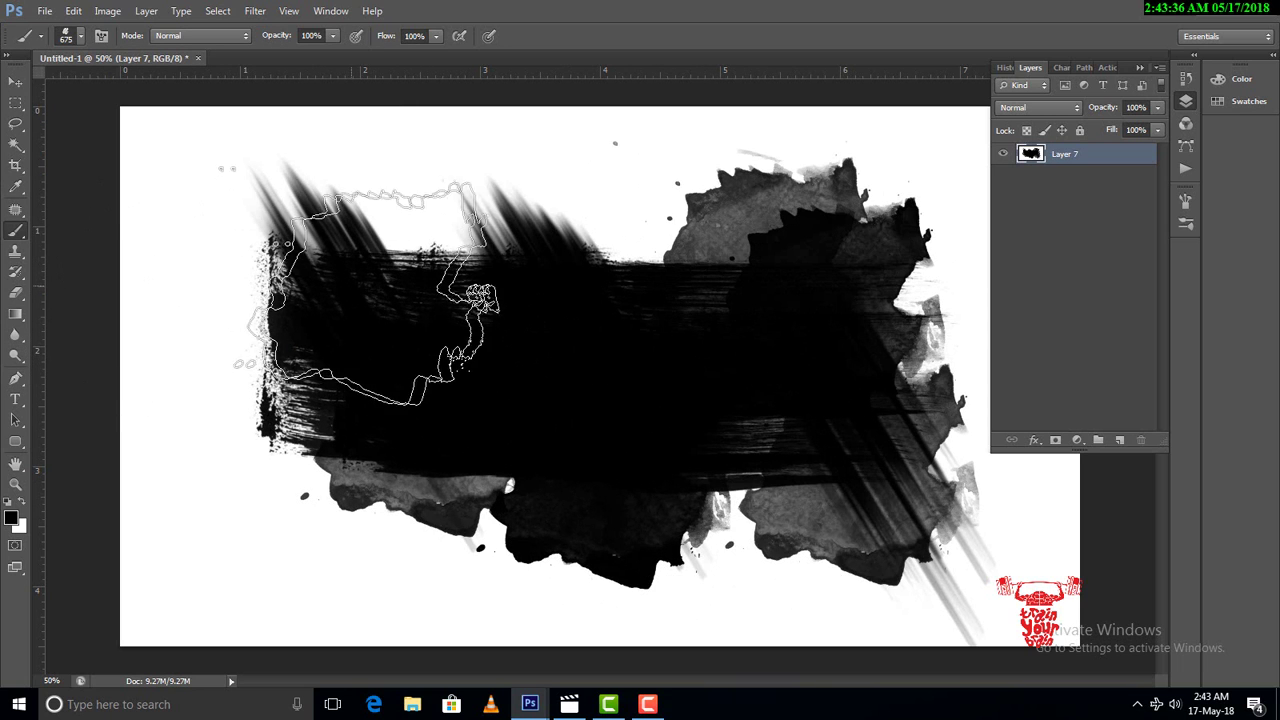
pyautogui.click(400, 305)
# Paint textured black strokes along the patch's top edge with a 261 px brush
pyautogui.click(77, 37)
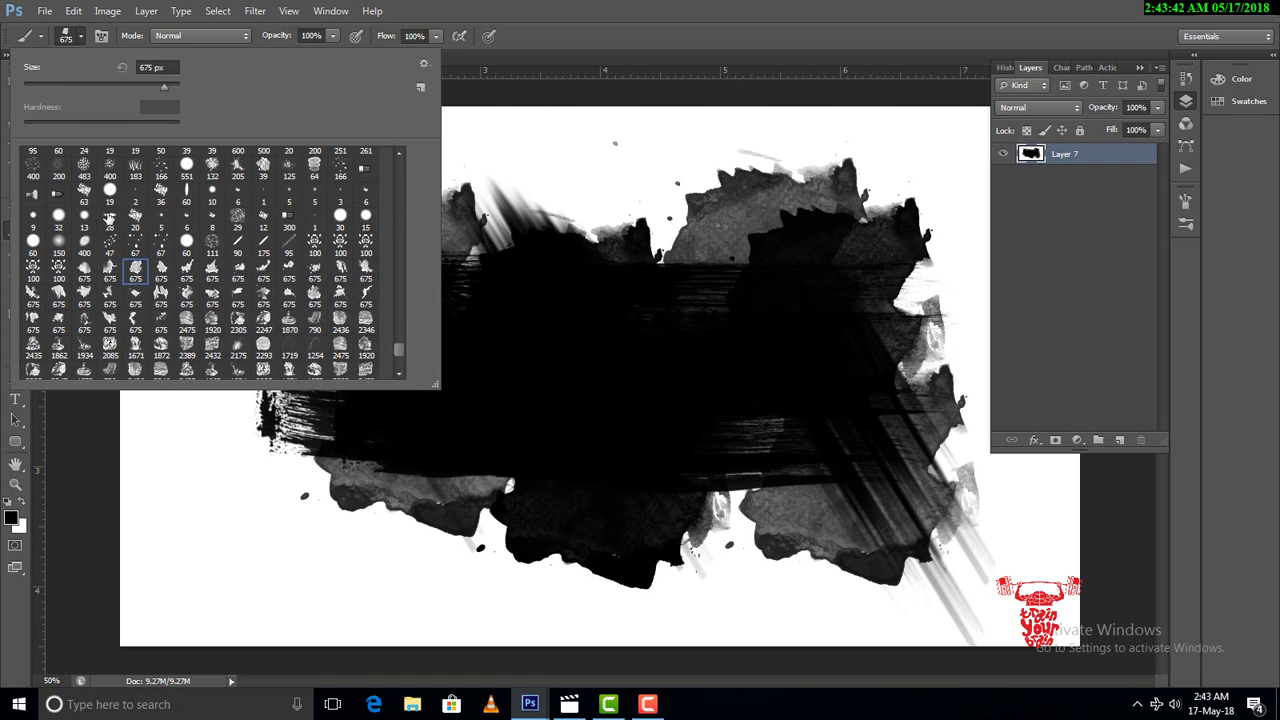
pyautogui.doubleClick(108, 216)
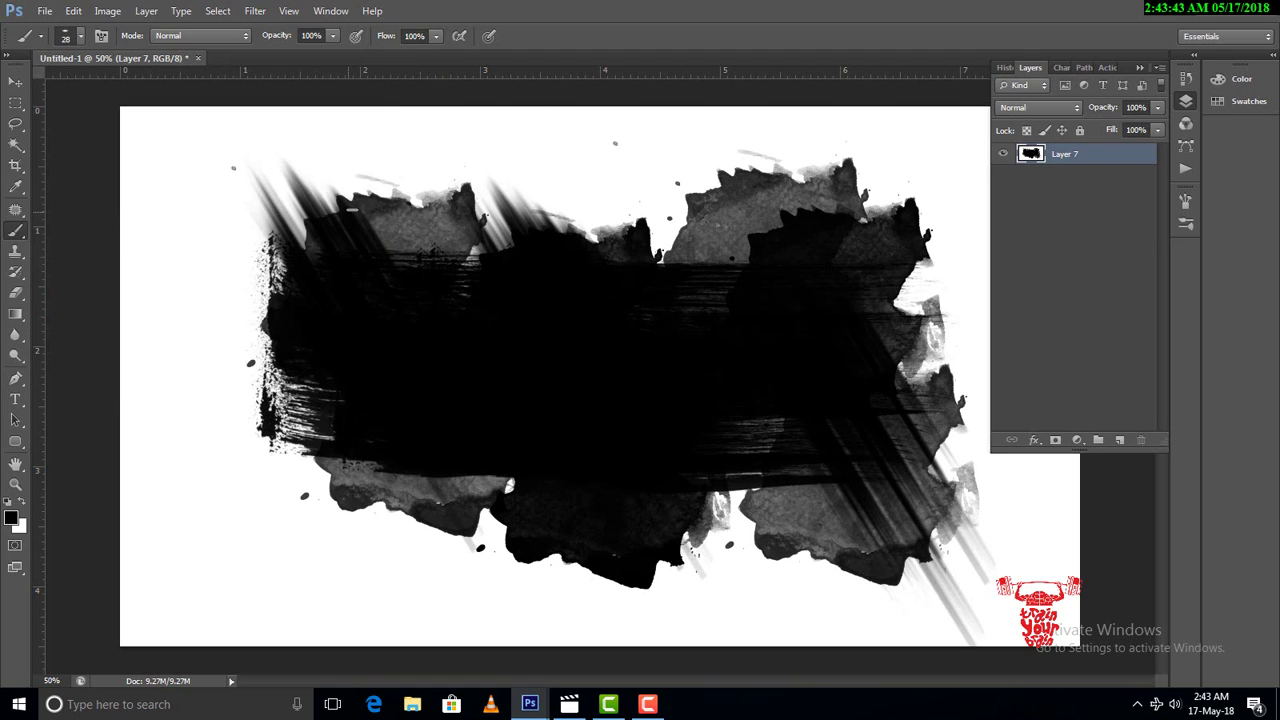
pyautogui.click(82, 37)
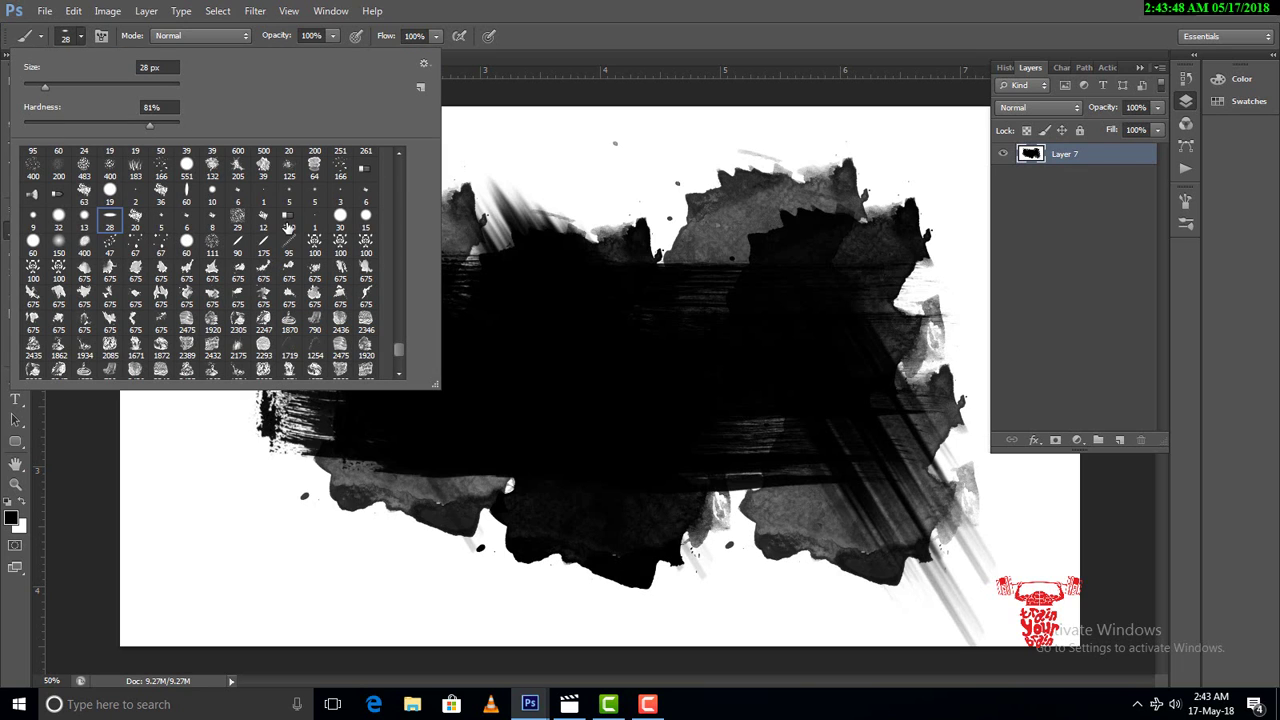
pyautogui.scroll(2, 330, 245)
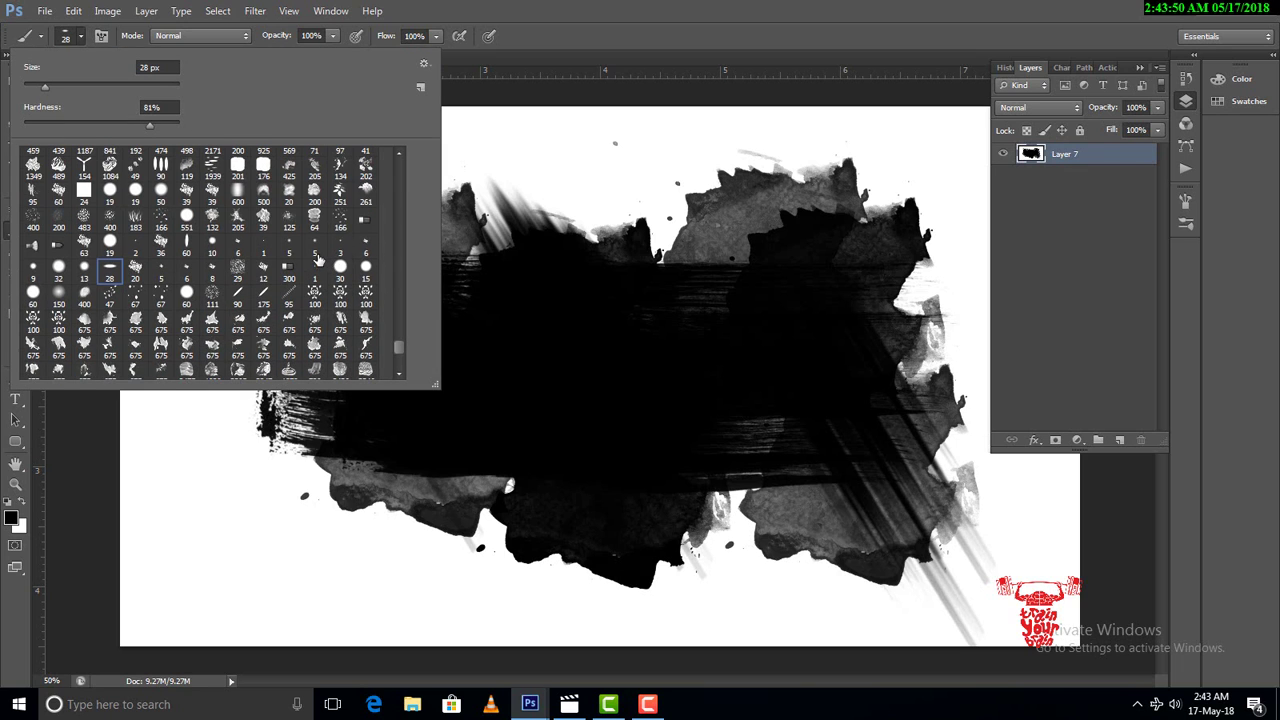
pyautogui.doubleClick(366, 192)
pyautogui.moveTo(450, 185)
pyautogui.mouseDown()
pyautogui.moveTo(660, 220)
pyautogui.moveTo(660, 235)
pyautogui.moveTo(585, 215)
pyautogui.moveTo(655, 220)
pyautogui.mouseUp()
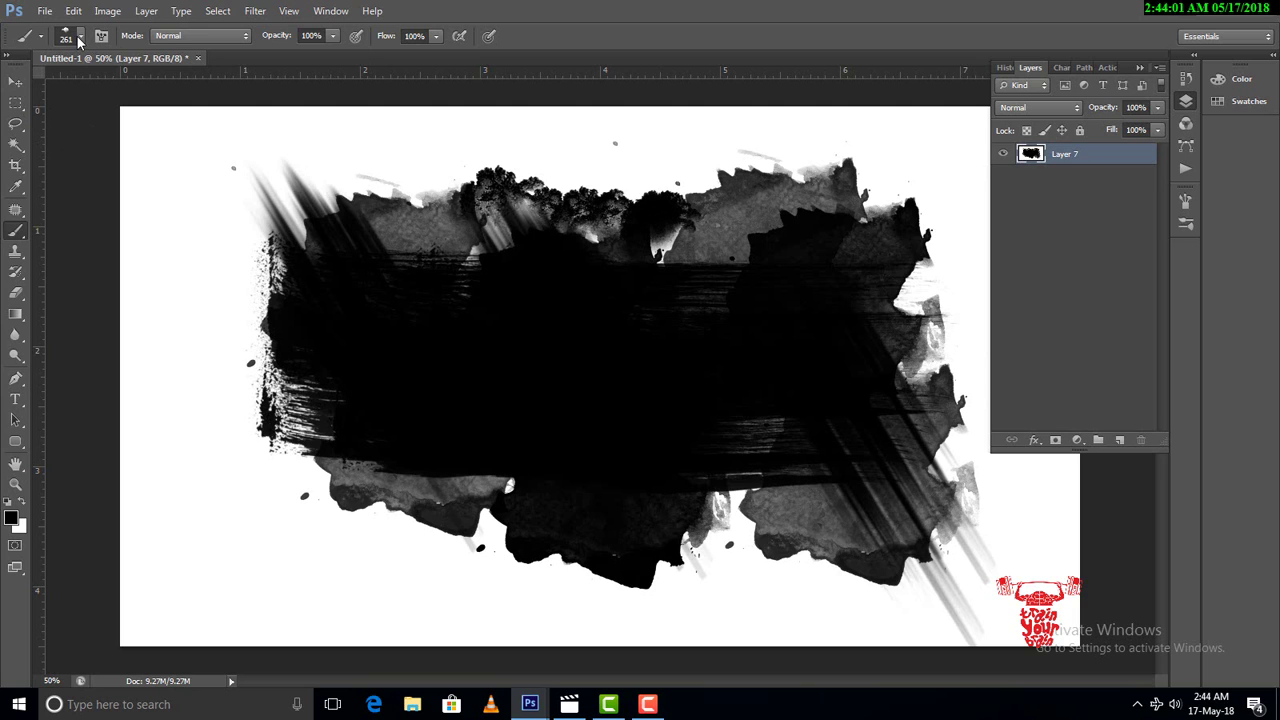
pyautogui.moveTo(535, 235)
pyautogui.mouseDown()
pyautogui.moveTo(586, 243)
pyautogui.moveTo(610, 215)
pyautogui.mouseUp()
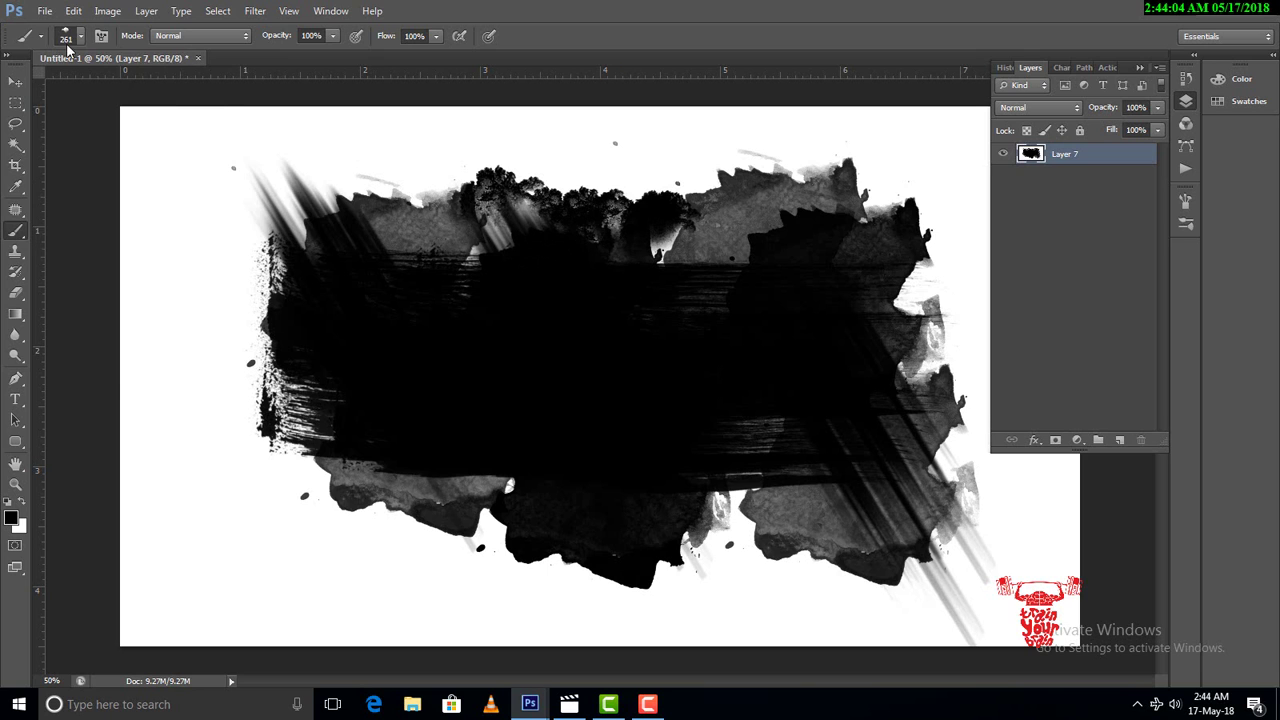
pyautogui.click(80, 36)
# Paint 500 px textured black blobs over the patch's upper-left area
pyautogui.doubleClick(86, 216)
pyautogui.moveTo(215, 290)
pyautogui.mouseDown()
pyautogui.moveTo(630, 238)
pyautogui.moveTo(740, 334)
pyautogui.moveTo(420, 363)
pyautogui.moveTo(343, 414)
pyautogui.moveTo(385, 475)
pyautogui.moveTo(770, 550)
pyautogui.moveTo(865, 380)
pyautogui.moveTo(880, 315)
pyautogui.moveTo(255, 445)
pyautogui.moveTo(315, 290)
pyautogui.mouseUp()
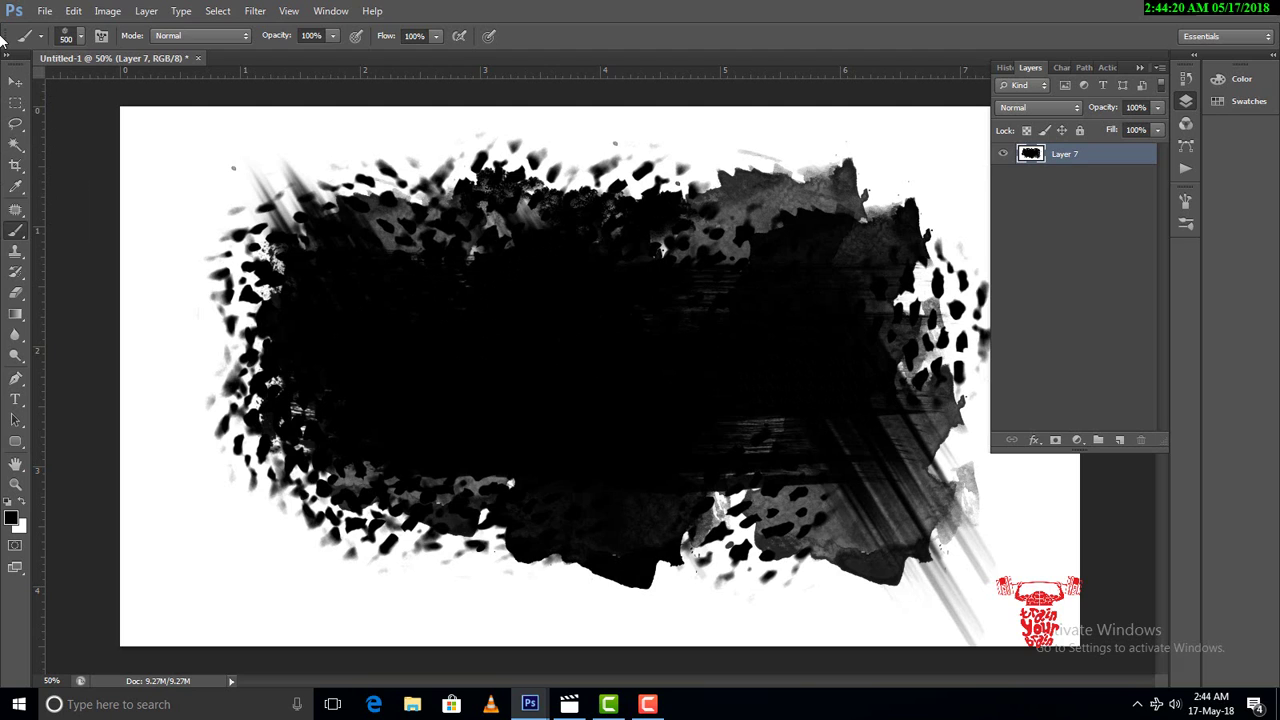
pyautogui.click(85, 39)
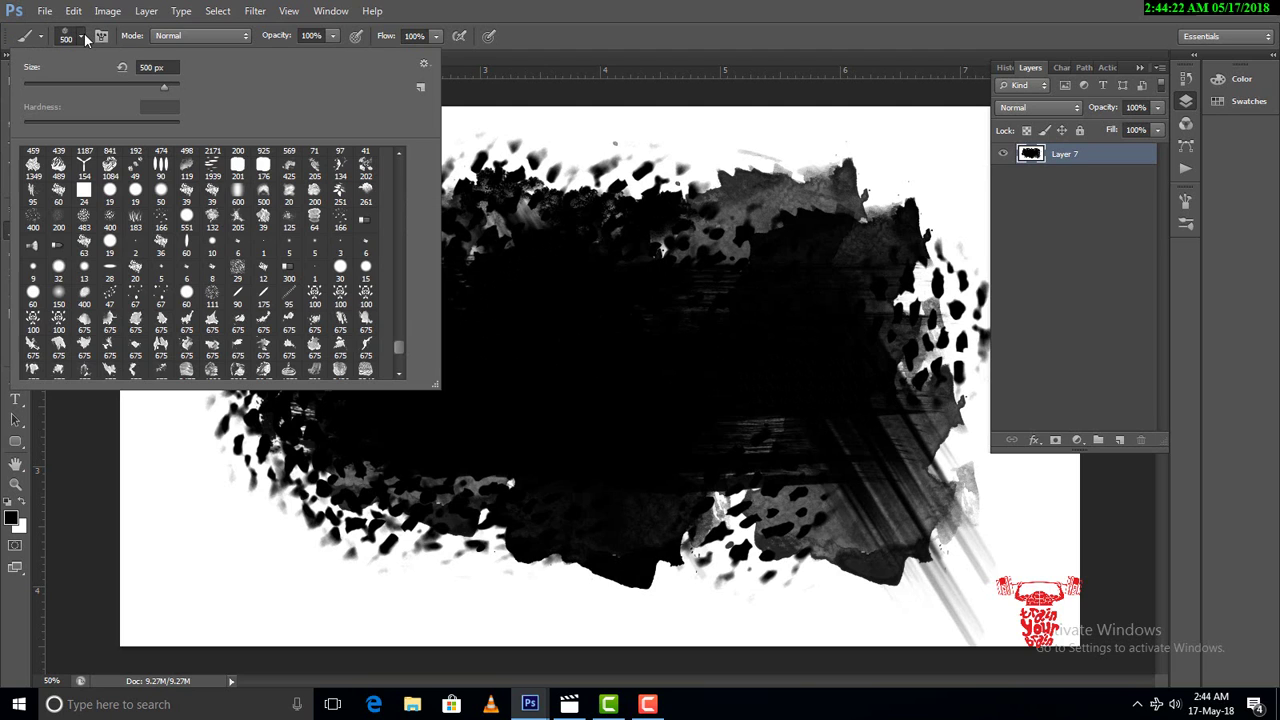
pyautogui.doubleClick(35, 247)
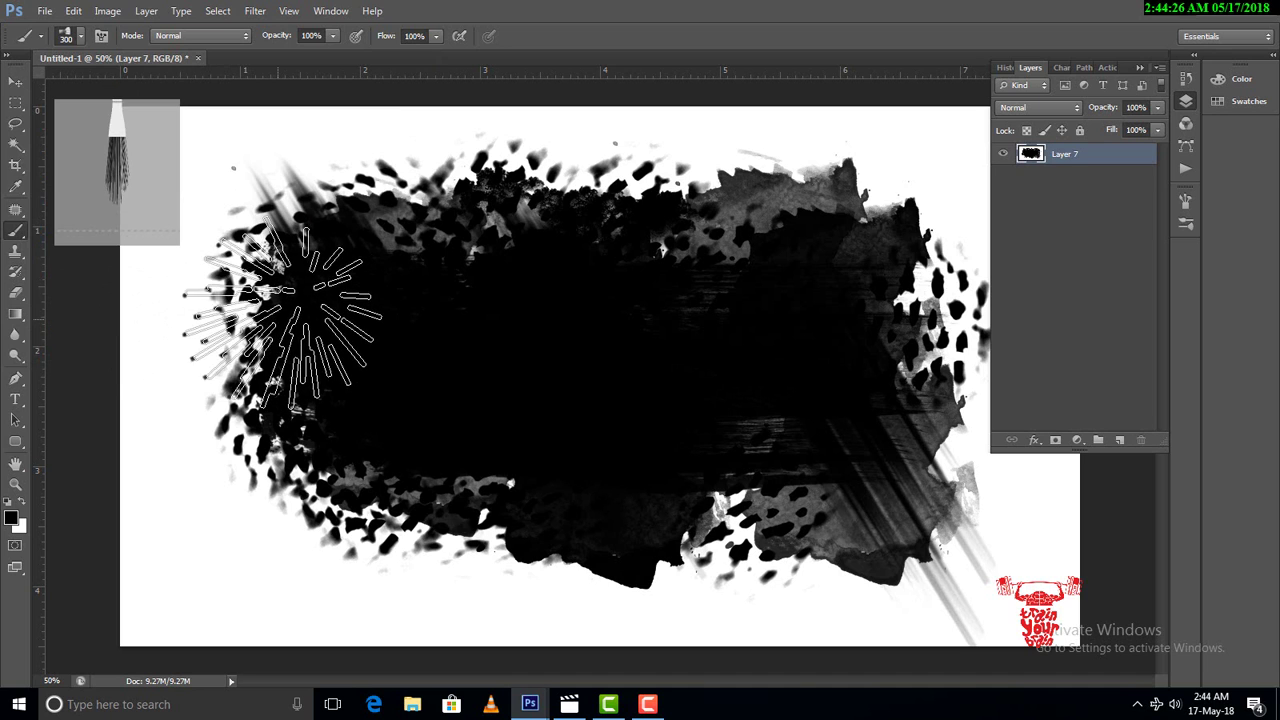
pyautogui.click(80, 36)
pyautogui.doubleClick(189, 182)
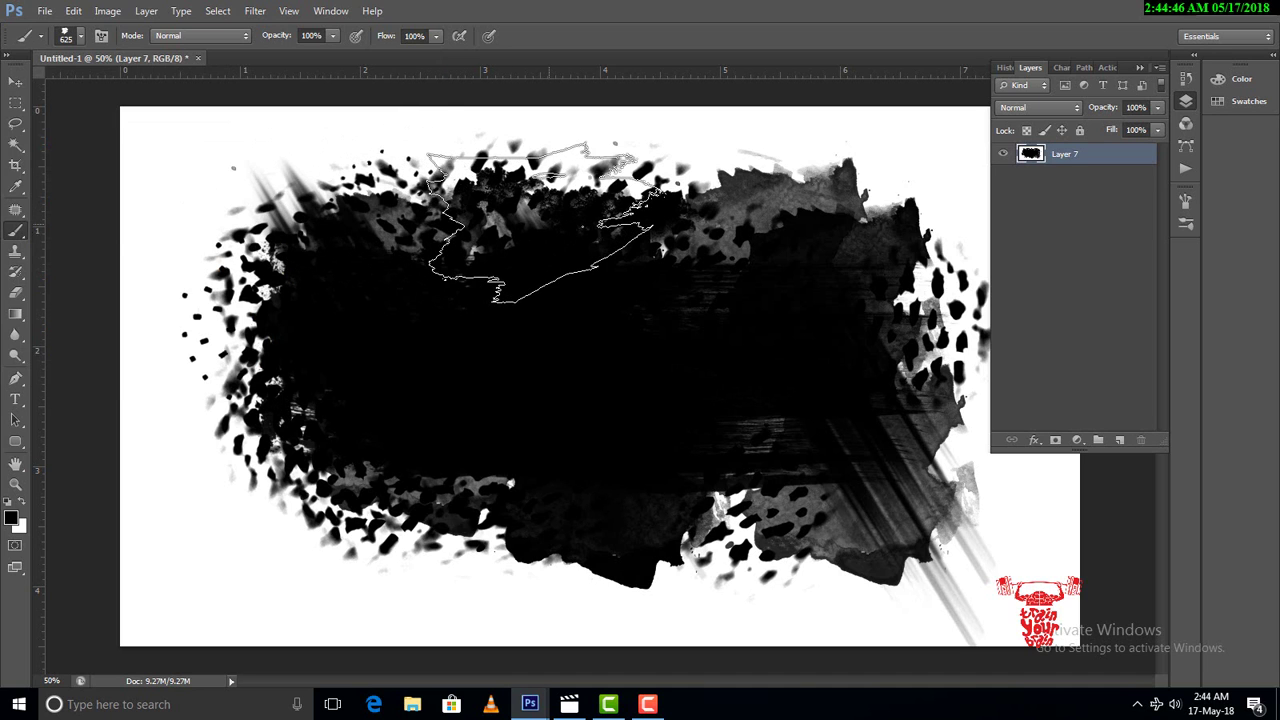
# Stamp 625 px black grunge around the patch's top, left and right edges, undoing two unwanted stamps
pyautogui.click(541, 221)
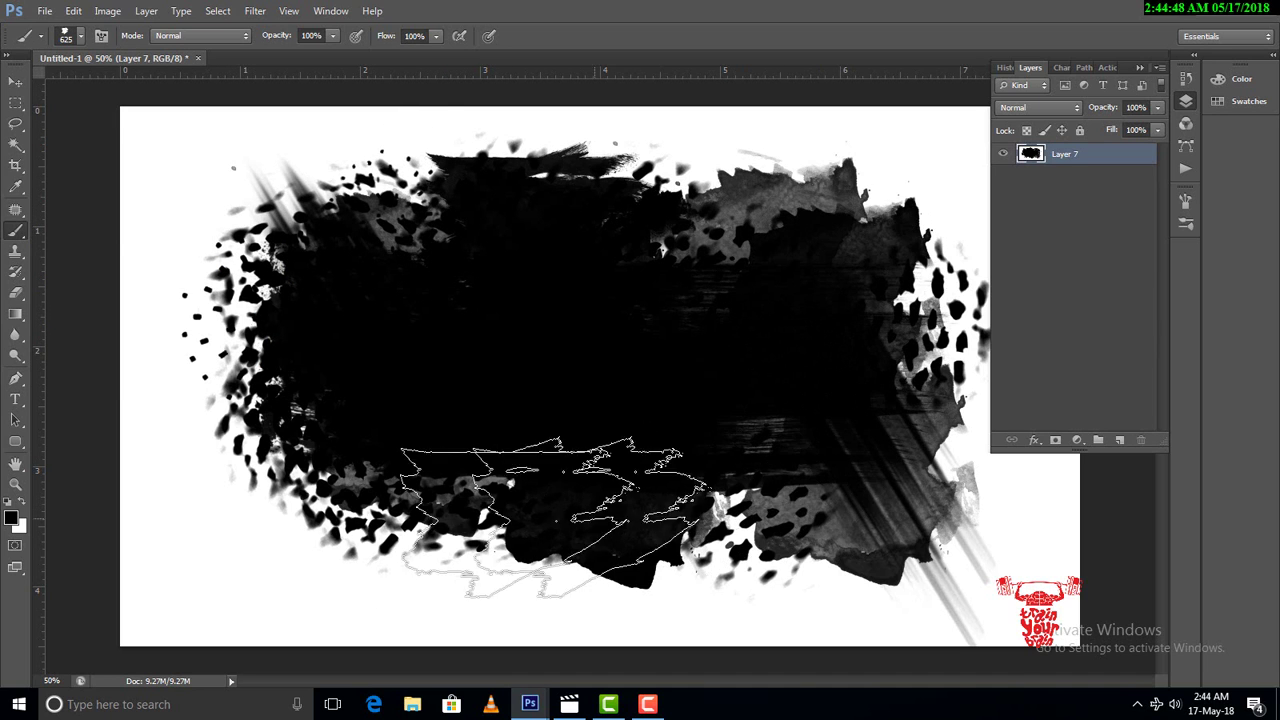
pyautogui.click(316, 495)
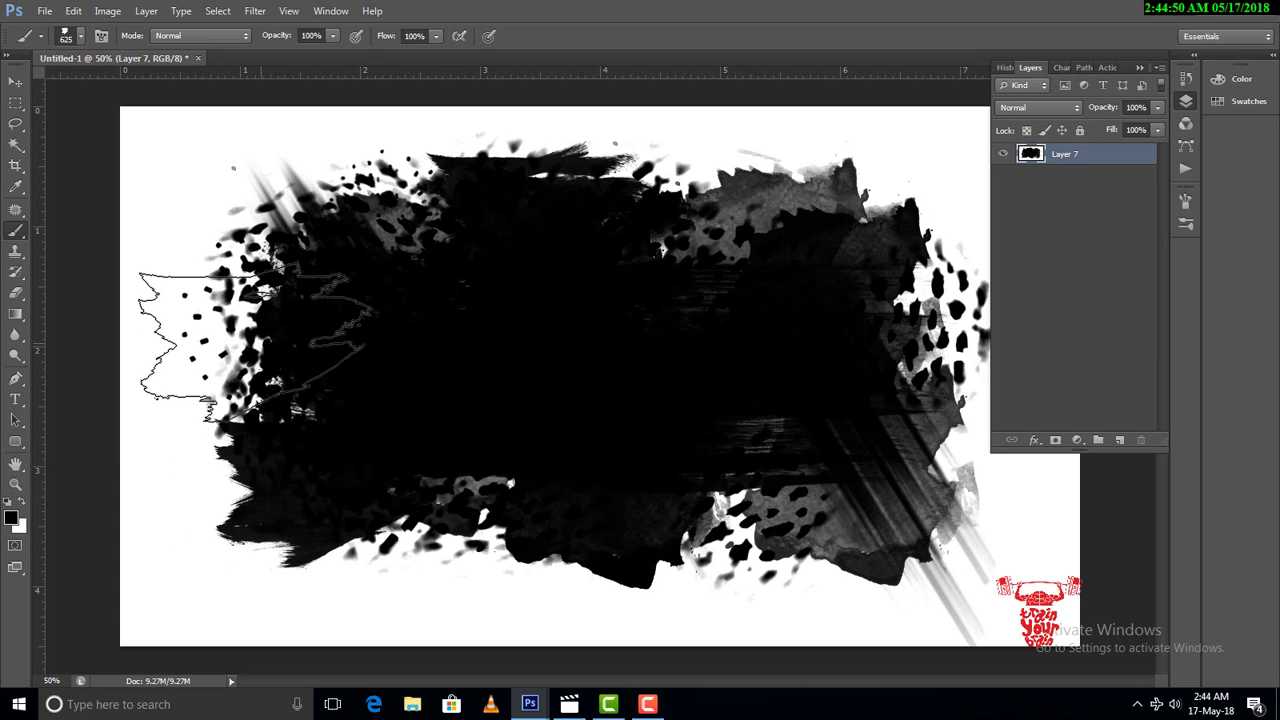
pyautogui.click(286, 336)
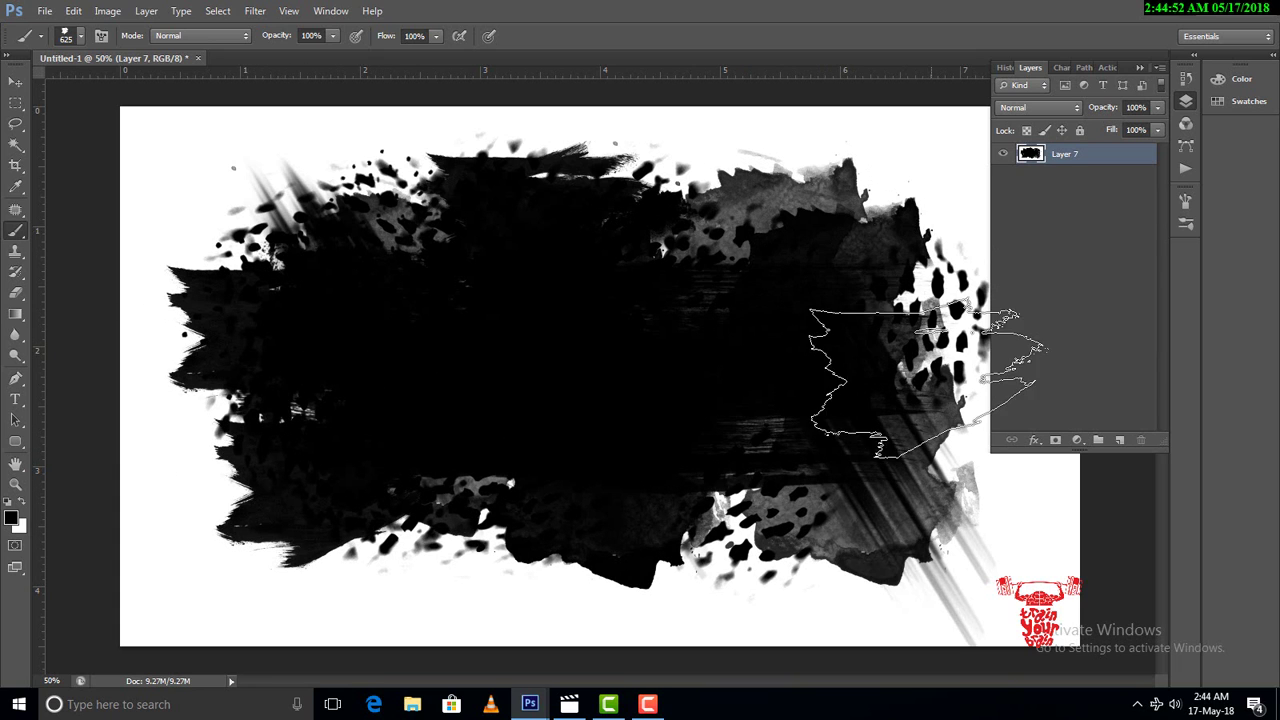
pyautogui.click(816, 255)
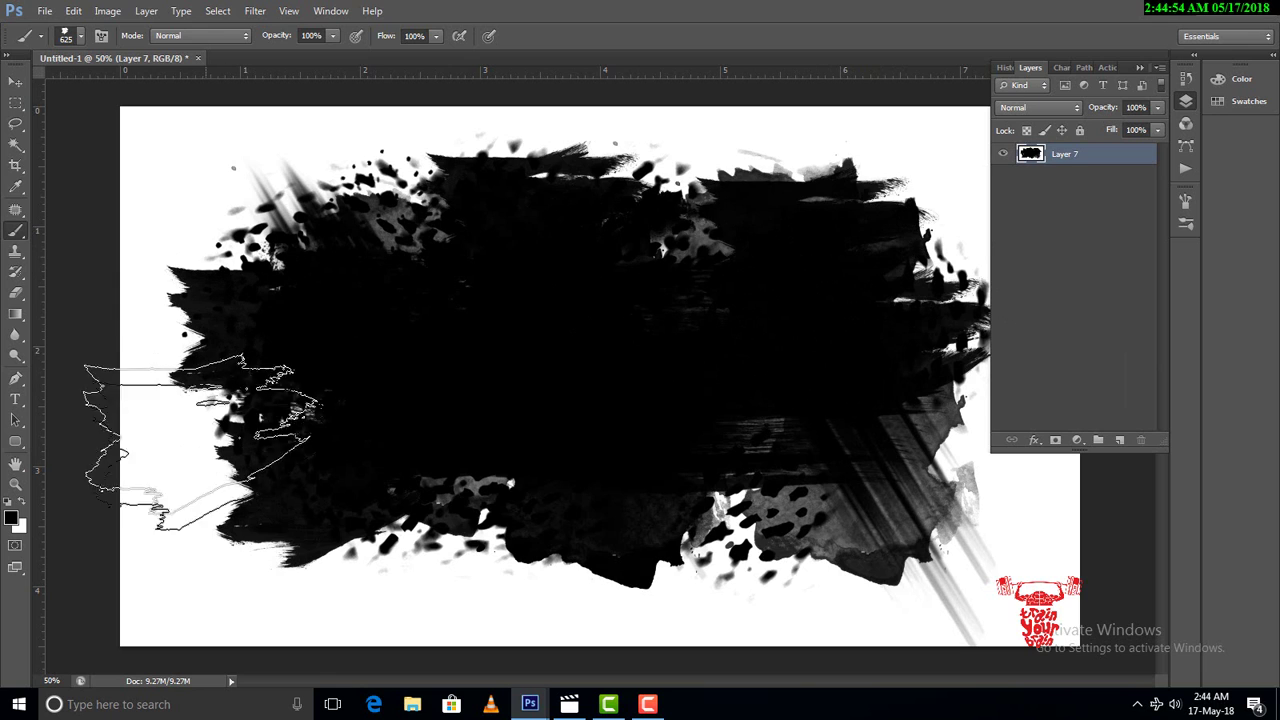
pyautogui.click(790, 517)
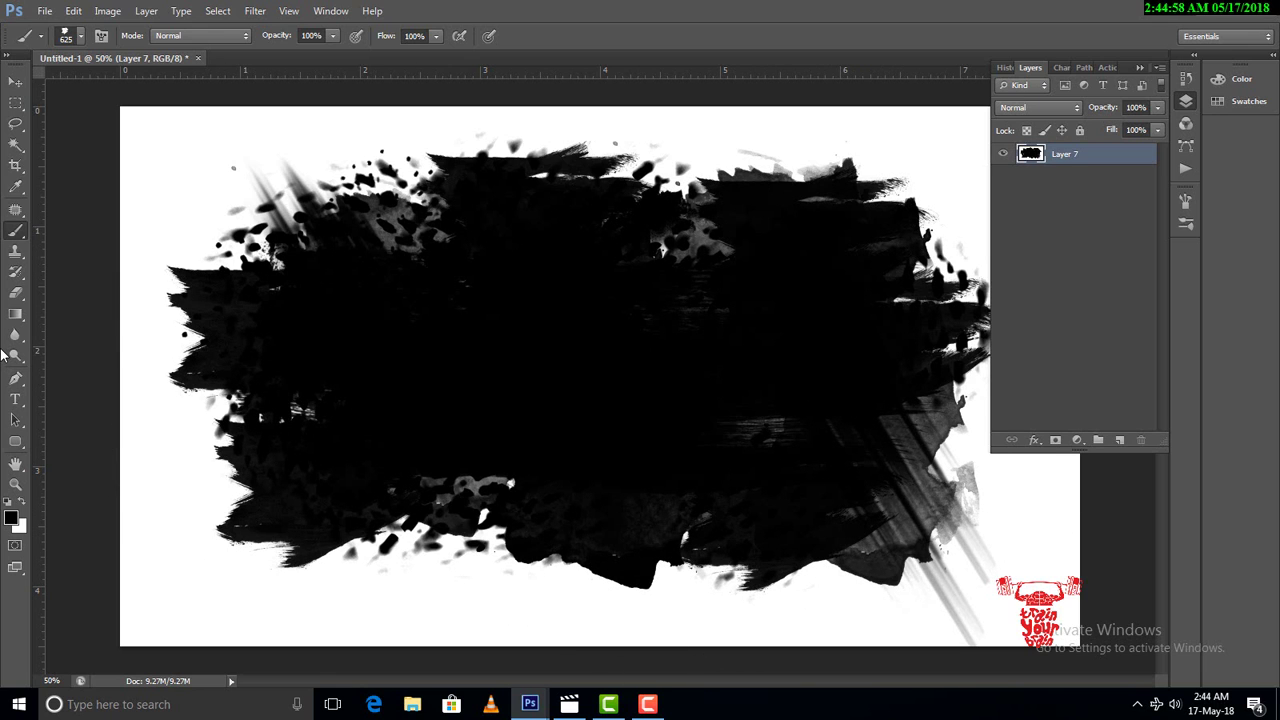
pyautogui.hotkey('ctrl', 'alt', 'z')
pyautogui.hotkey('ctrl', 'alt', 'z')
pyautogui.hotkey('ctrl', 'alt', 'z')
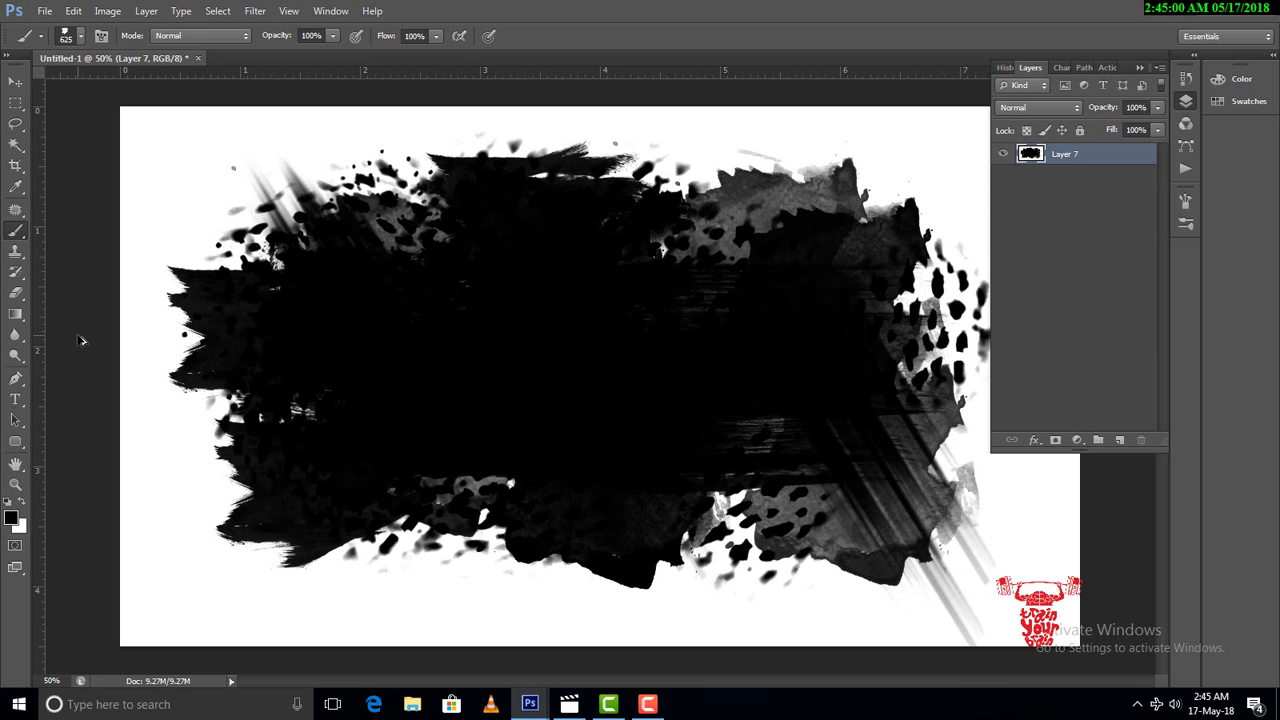
pyautogui.hotkey('ctrl', 'alt', 'z')
pyautogui.click(888, 370)
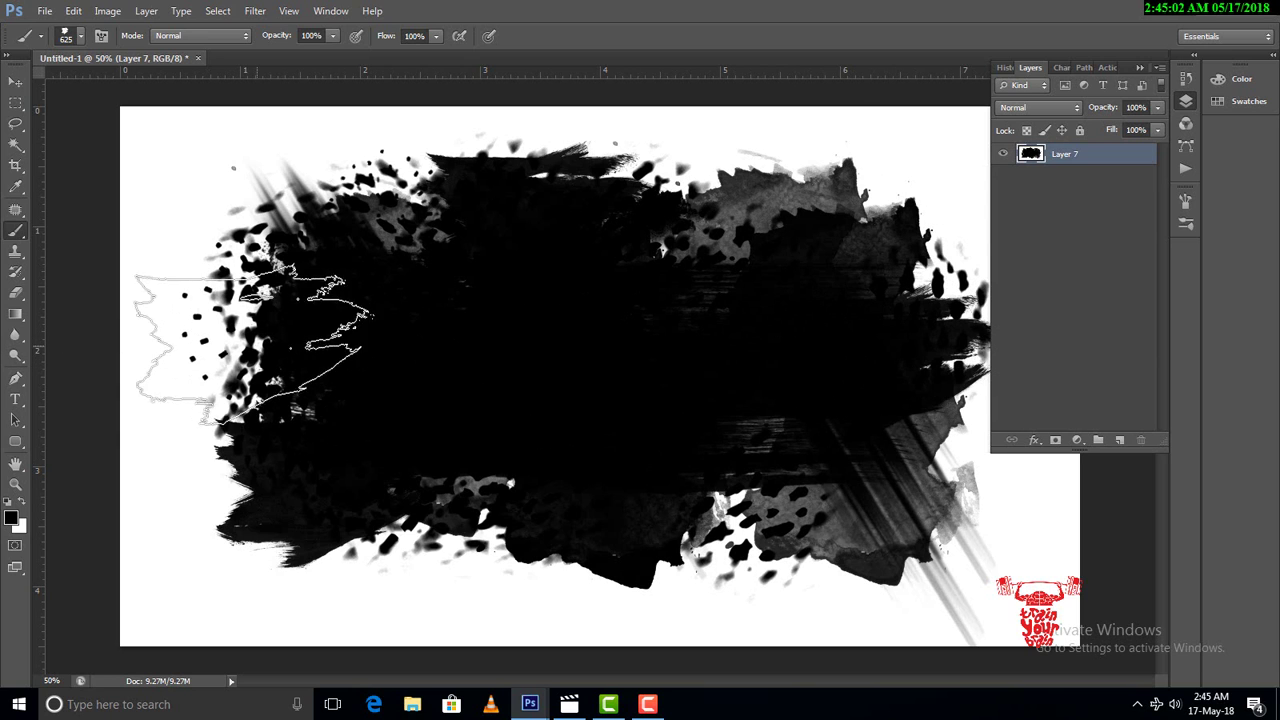
pyautogui.click(297, 342)
# Paint thin 20 px scratchy strokes along the patch's lower-left edge, undoing a stray stroke
pyautogui.press('[')
pyautogui.press('[')
pyautogui.press('[')
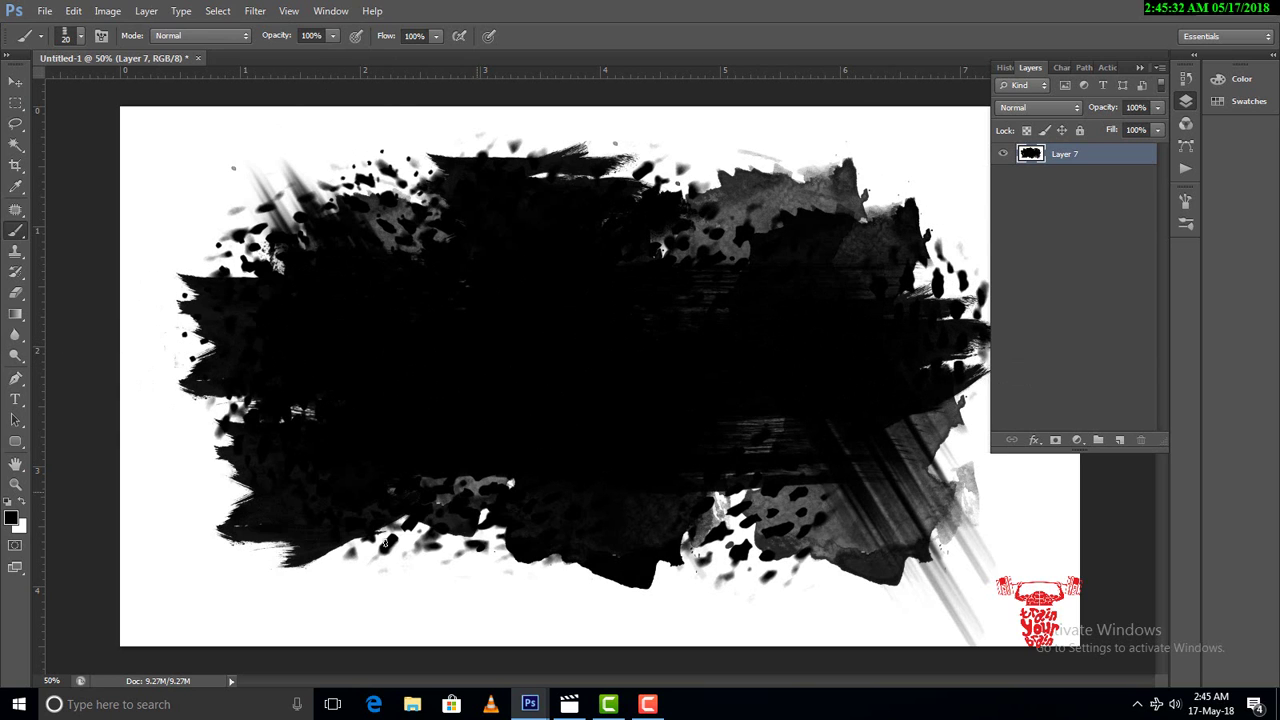
pyautogui.moveTo(312, 578); pyautogui.dragTo(450, 512)
pyautogui.moveTo(324, 575); pyautogui.dragTo(505, 535)
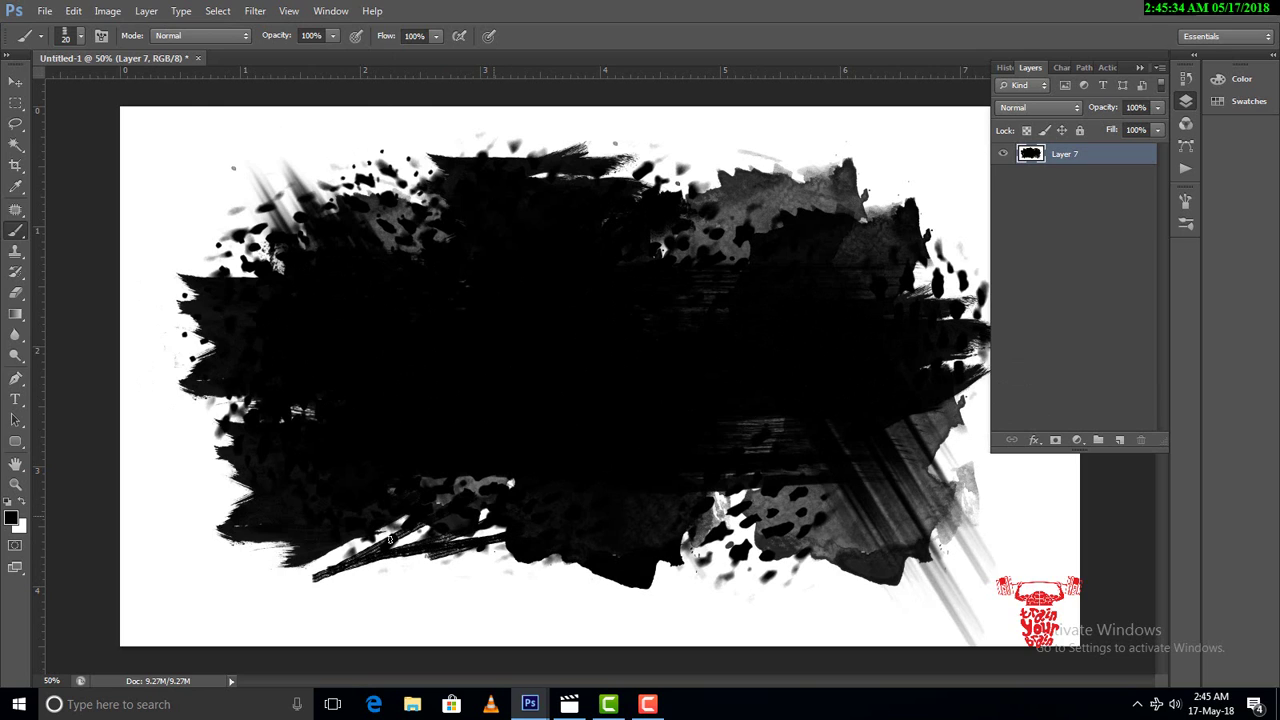
pyautogui.moveTo(389, 539); pyautogui.dragTo(354, 501)
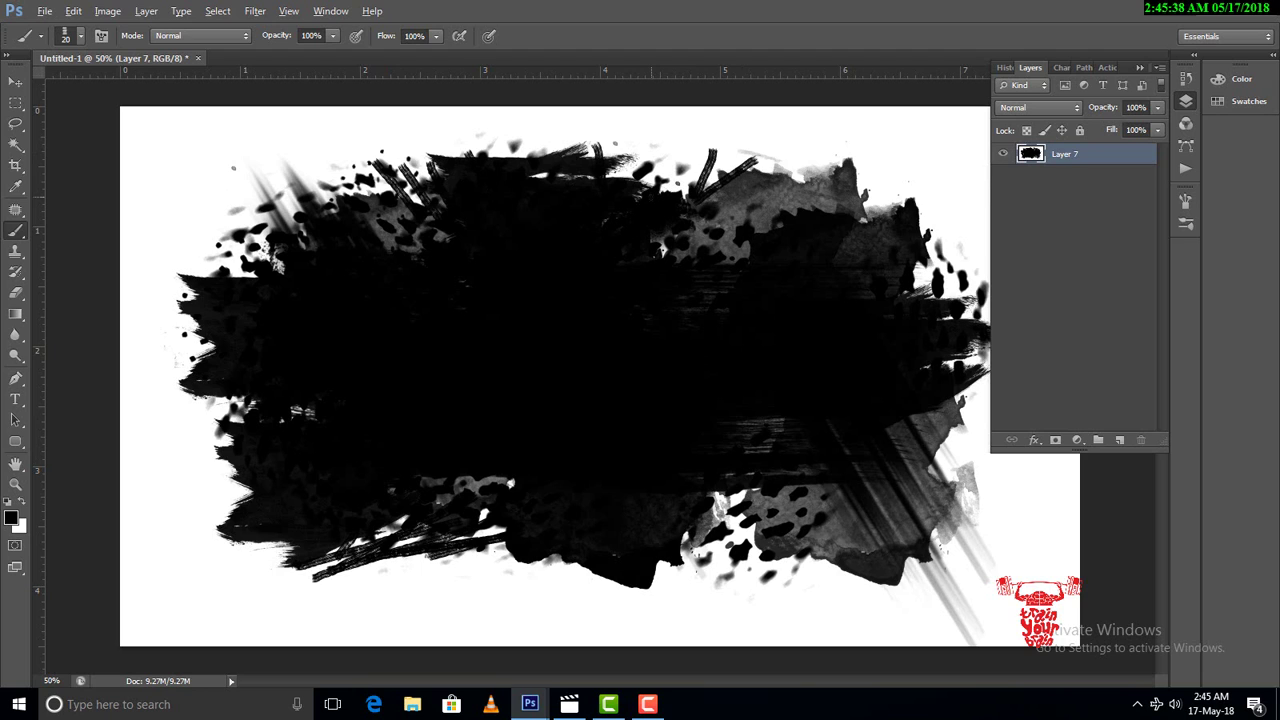
pyautogui.hotkey('ctrl', 'z')
# Select the 268 px oval-stripe brush preset
pyautogui.click(83, 37)
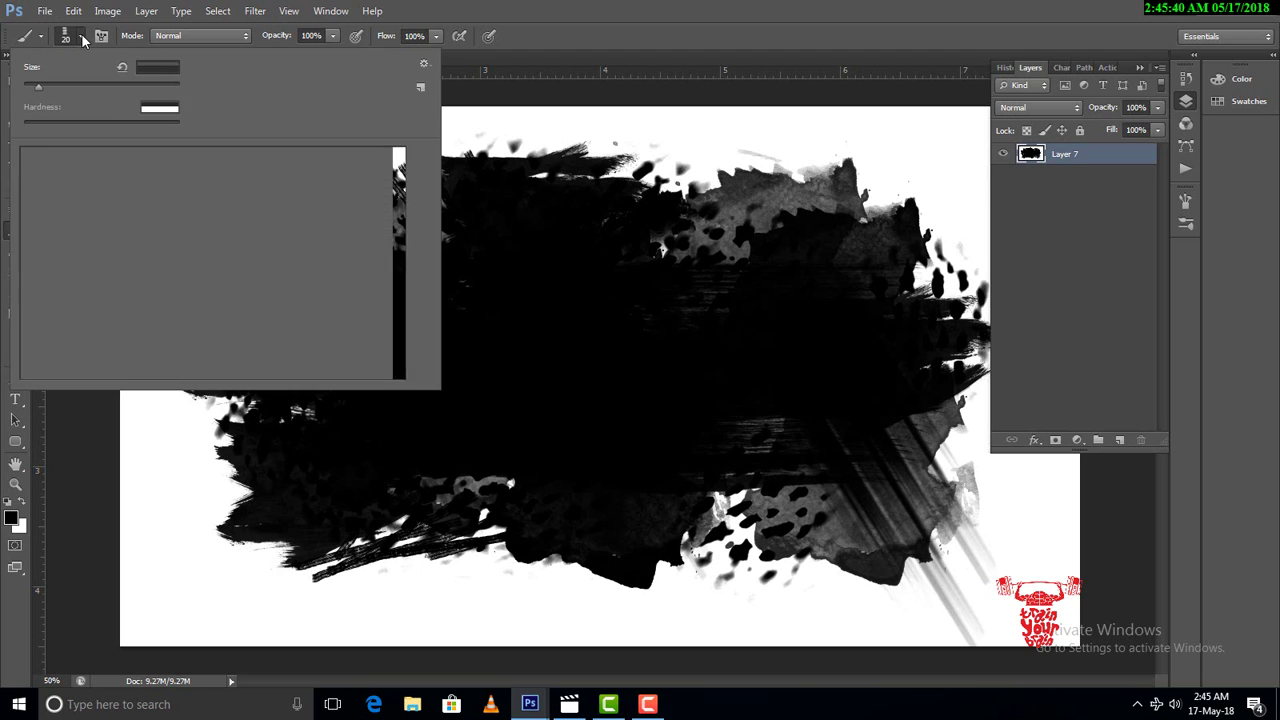
pyautogui.scroll(1, 298, 296)
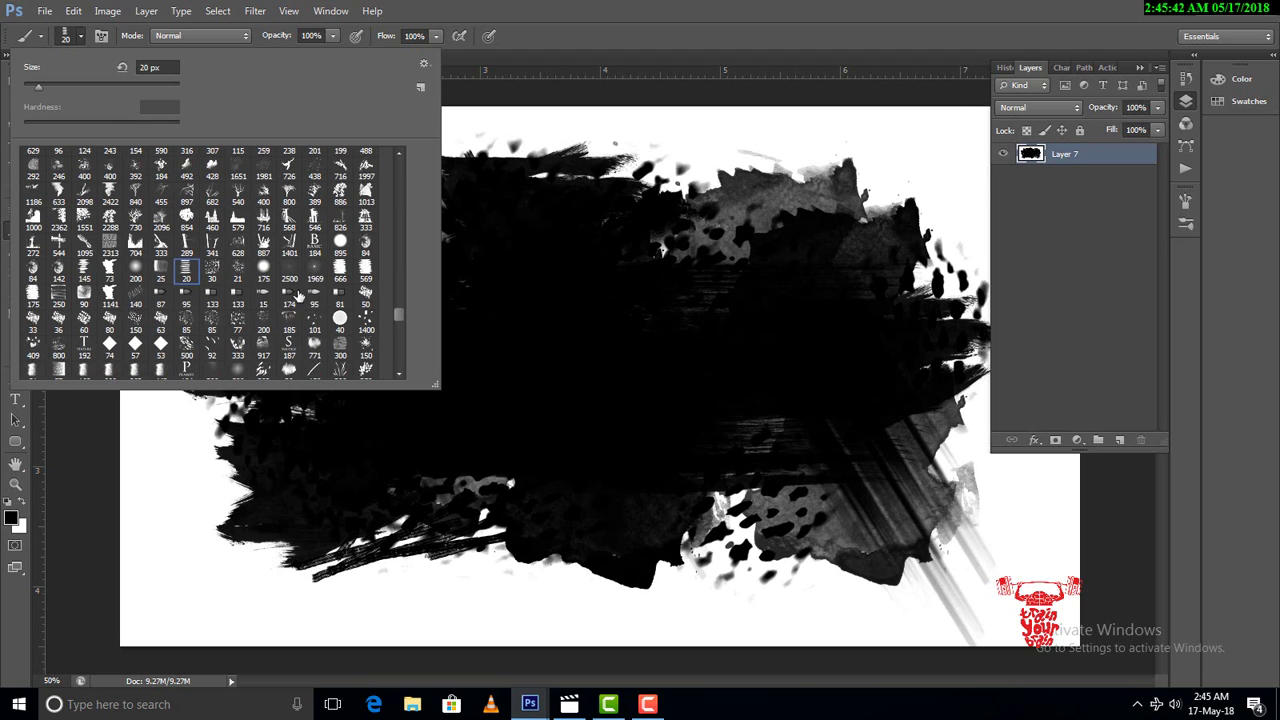
pyautogui.scroll(2, 285, 243)
pyautogui.scroll(2, 288, 246)
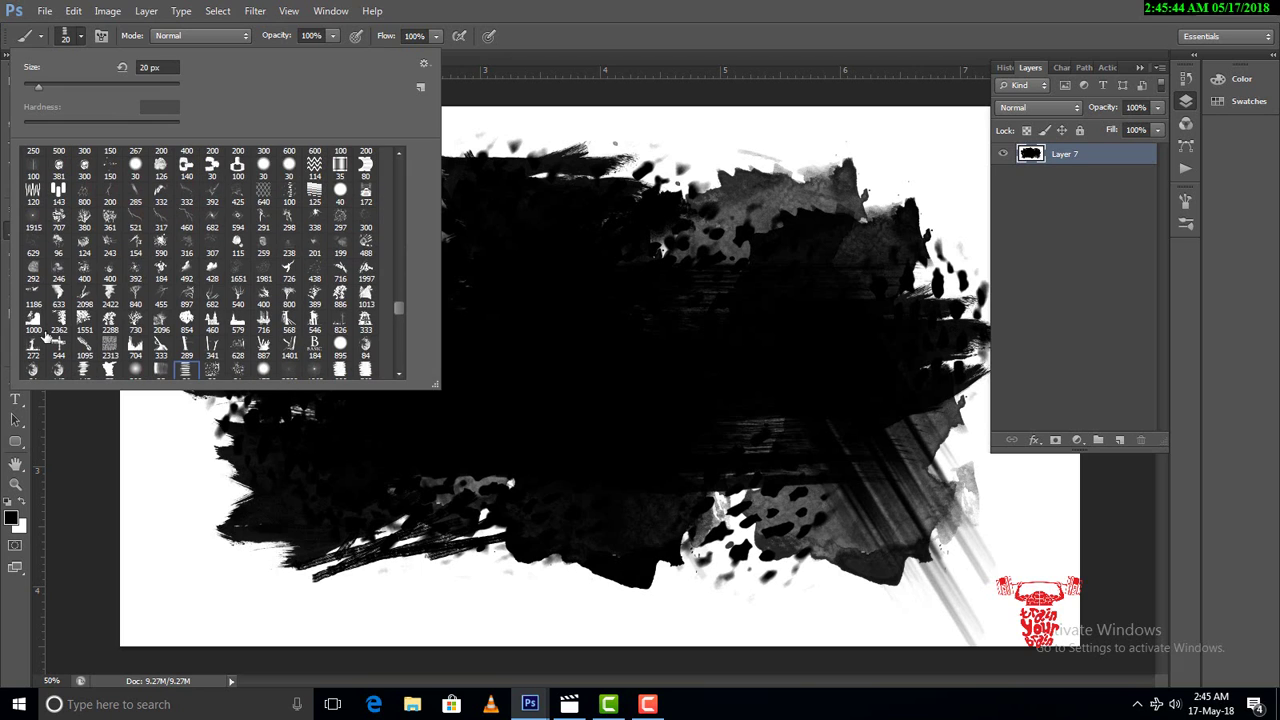
pyautogui.scroll(2, 87, 327)
pyautogui.scroll(1, 97, 310)
pyautogui.scroll(2, 165, 300)
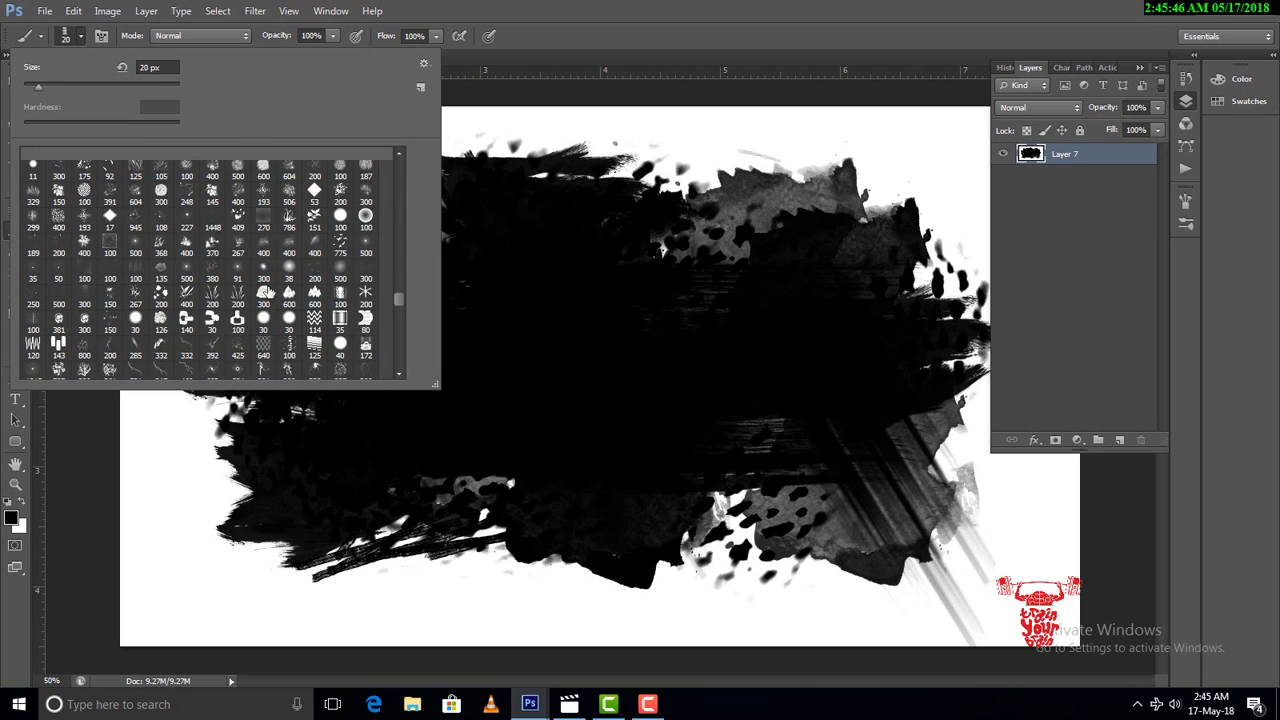
pyautogui.scroll(2, 268, 290)
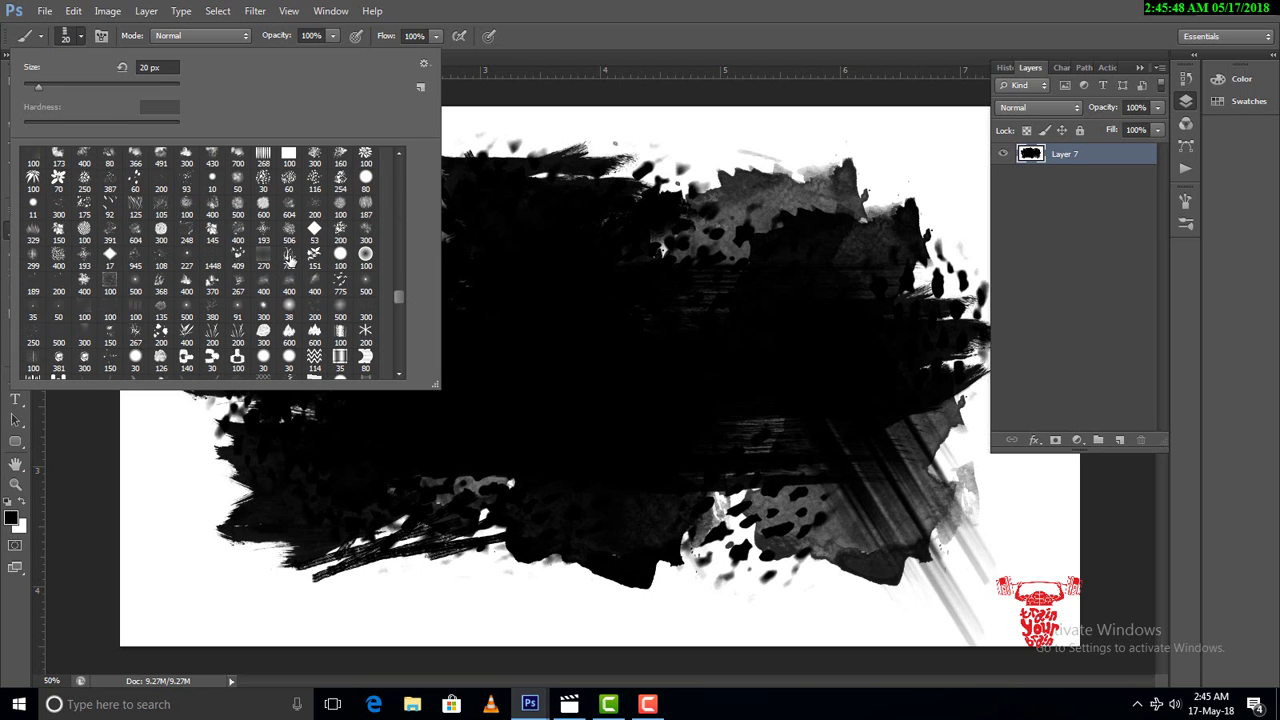
pyautogui.scroll(2, 210, 306)
pyautogui.scroll(1, 150, 285)
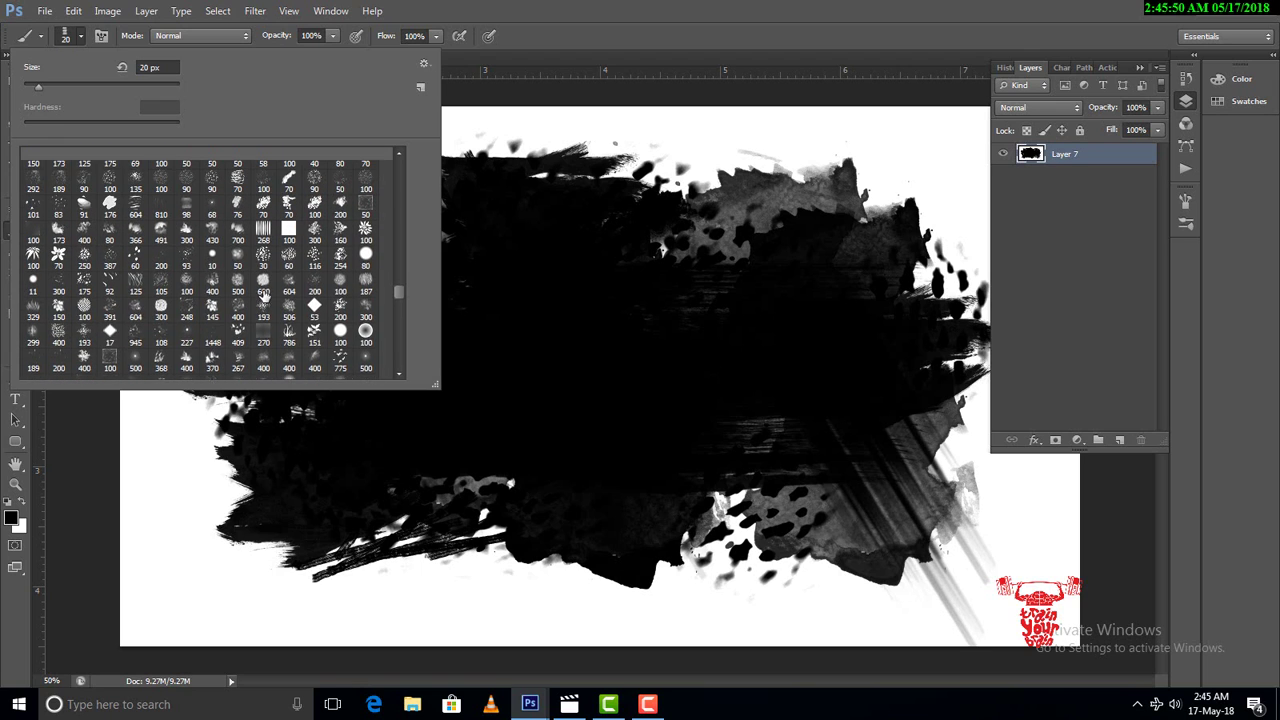
pyautogui.scroll(1, 240, 270)
pyautogui.doubleClick(263, 265)
# Stamp black oval-stripe stacks across the patch's top, upper right, right edge and bottom
pyautogui.moveTo(274, 255); pyautogui.dragTo(862, 228)
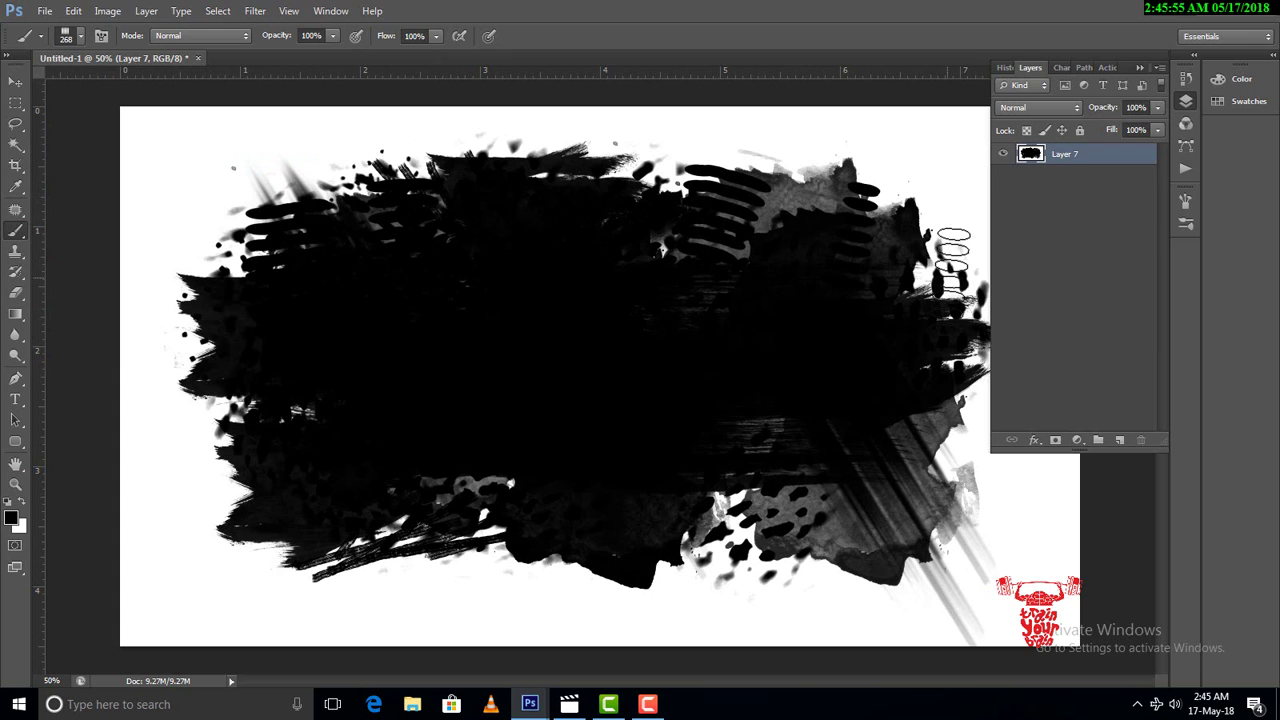
pyautogui.click(958, 237)
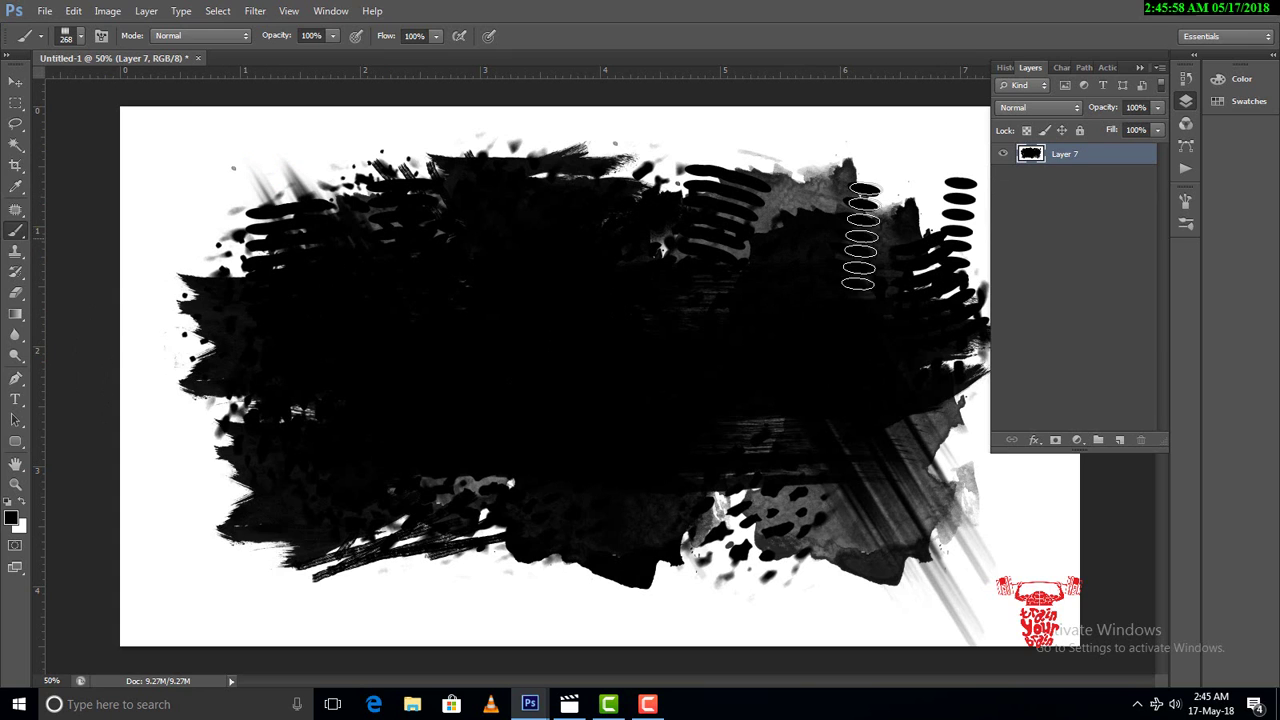
pyautogui.click(876, 203)
pyautogui.click(940, 212)
pyautogui.click(950, 435)
pyautogui.click(745, 540)
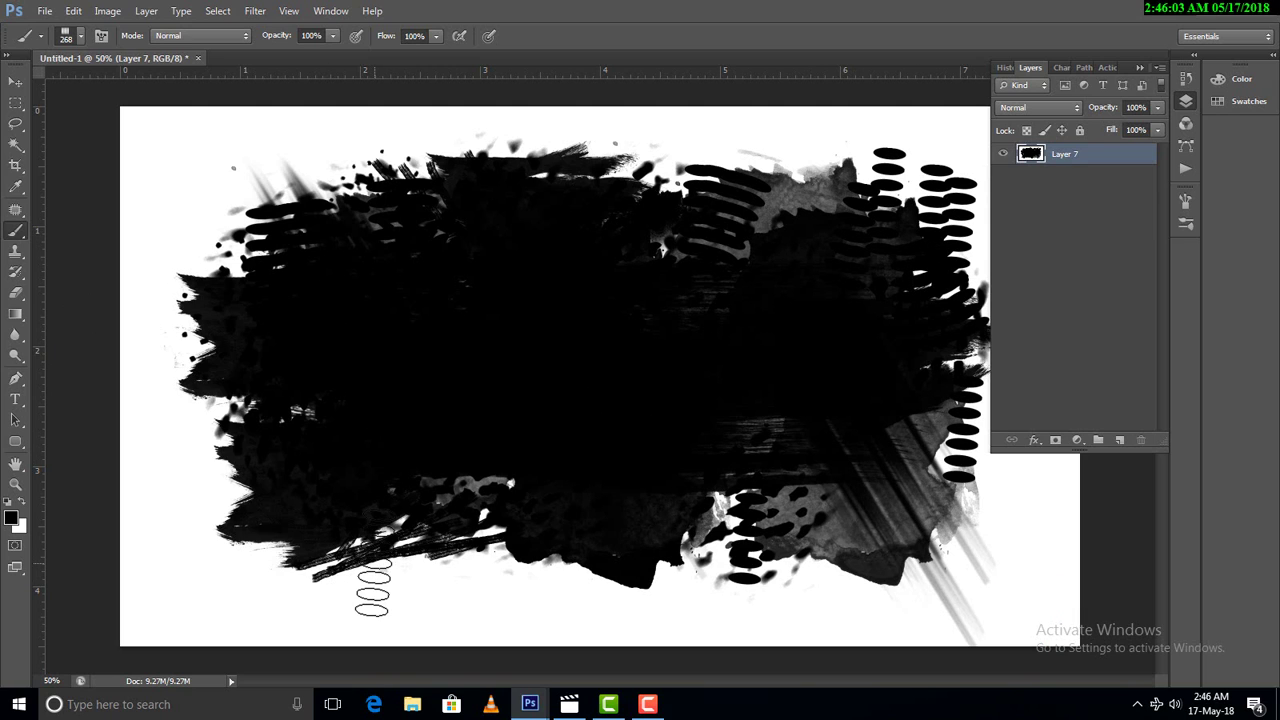
pyautogui.click(101, 36)
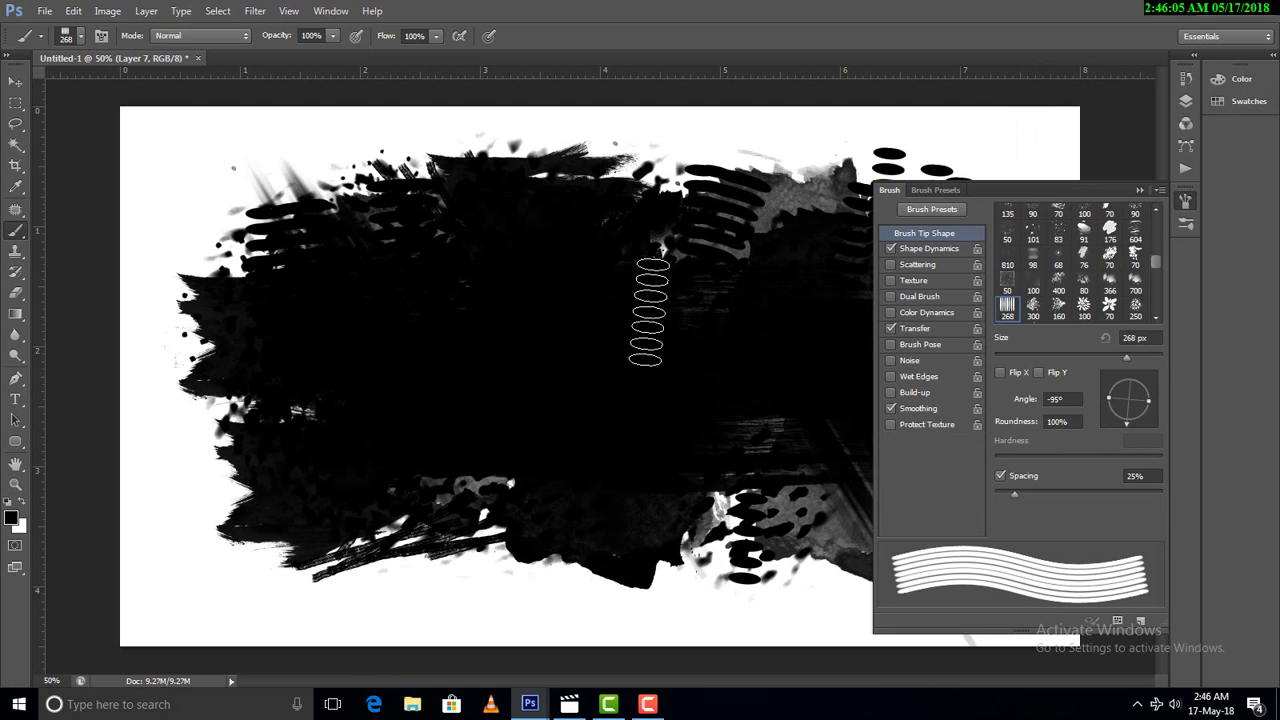
# Set the tip to 271 px, flipped vertically at 126°, and paint rotated ovals up the left edge
pyautogui.click(1148, 401)
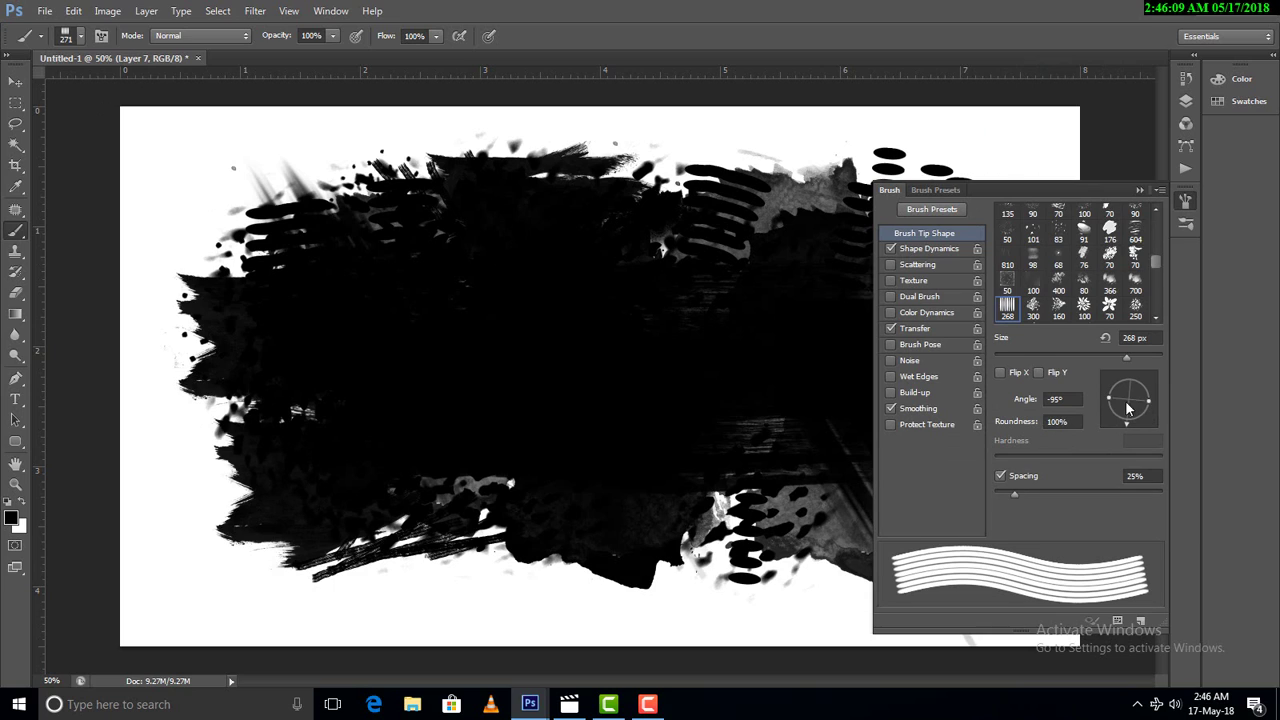
pyautogui.click(1040, 373)
pyautogui.moveTo(1131, 423)
pyautogui.mouseDown()
pyautogui.moveTo(1097, 356)
pyautogui.moveTo(1084, 362)
pyautogui.mouseUp()
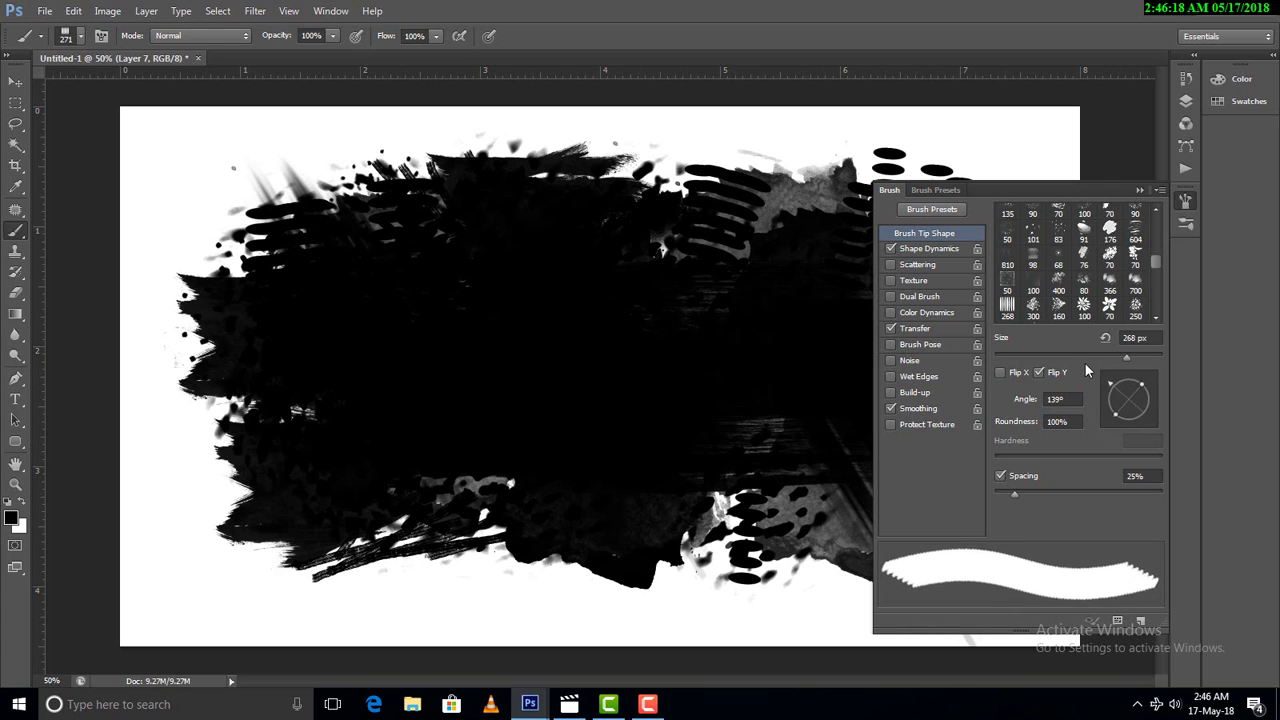
pyautogui.moveTo(265, 540)
pyautogui.mouseDown()
pyautogui.moveTo(195, 425)
pyautogui.moveTo(255, 225)
pyautogui.mouseUp()
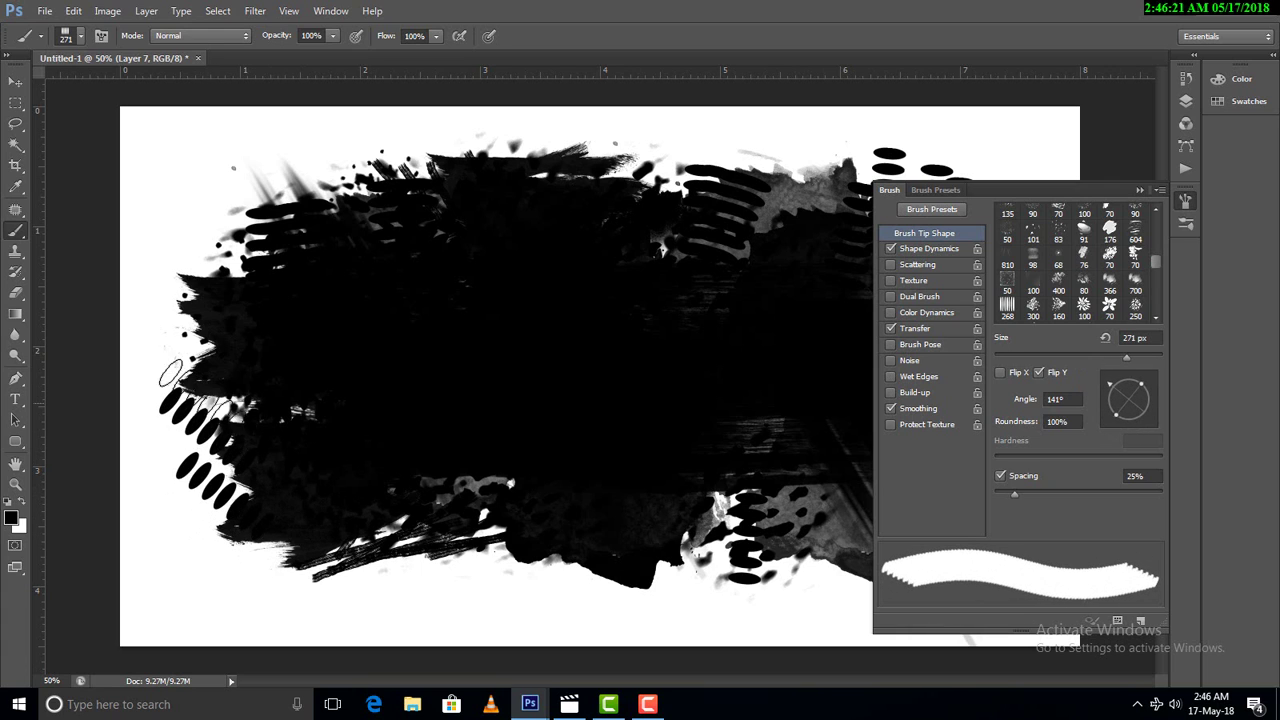
# Stamp elliptical dabs along the blot's bottom edge, turning the tip angle to -115°
pyautogui.click(425, 552)
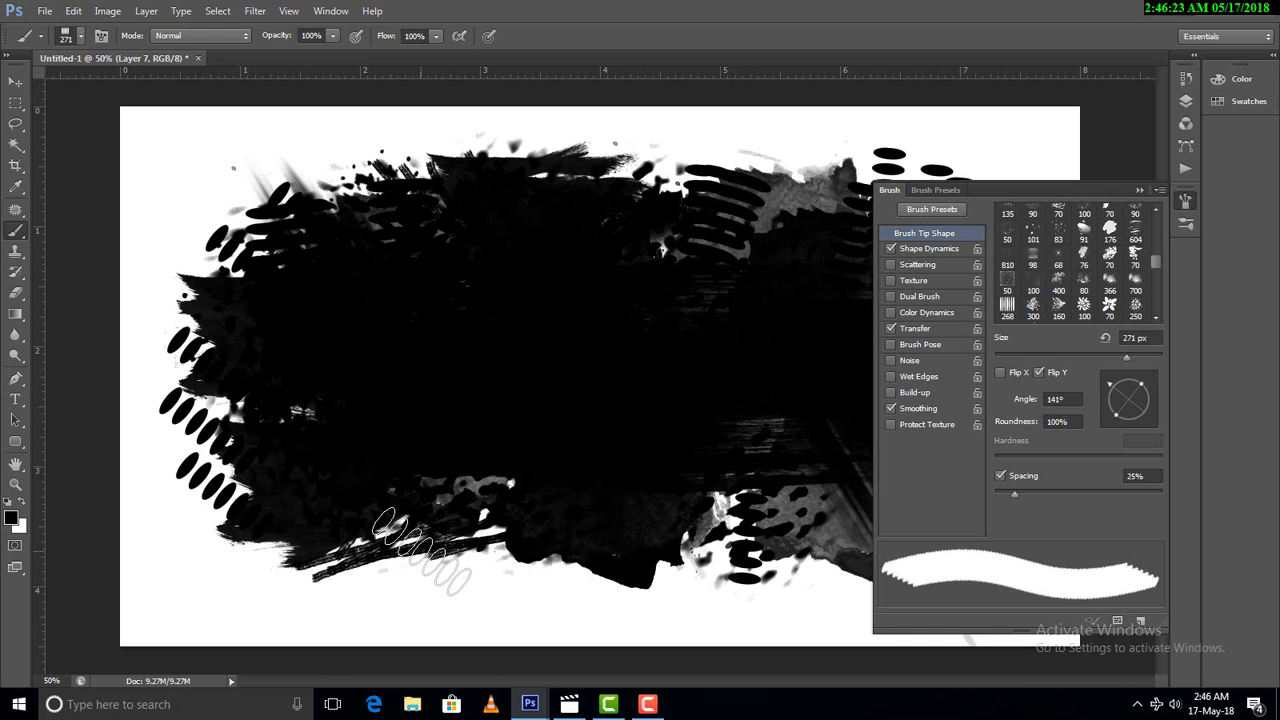
pyautogui.click(538, 557)
pyautogui.moveTo(1147, 380); pyautogui.dragTo(1115, 424)
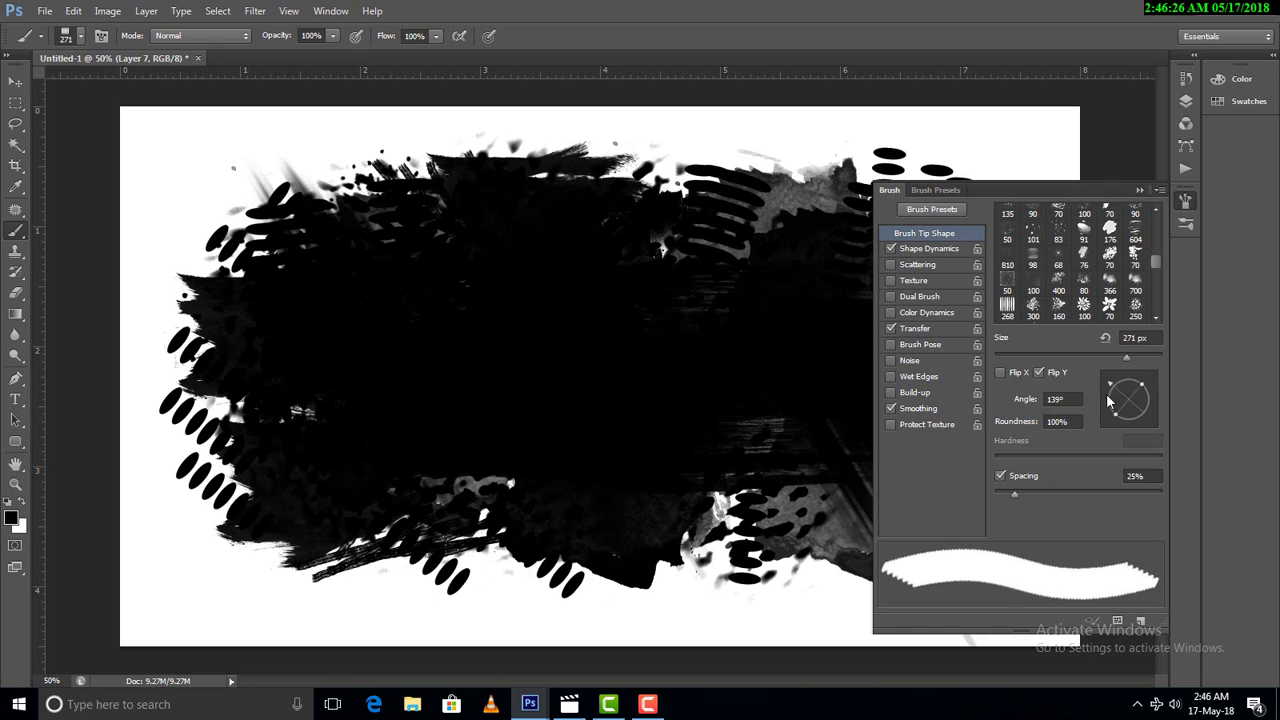
pyautogui.click(280, 550)
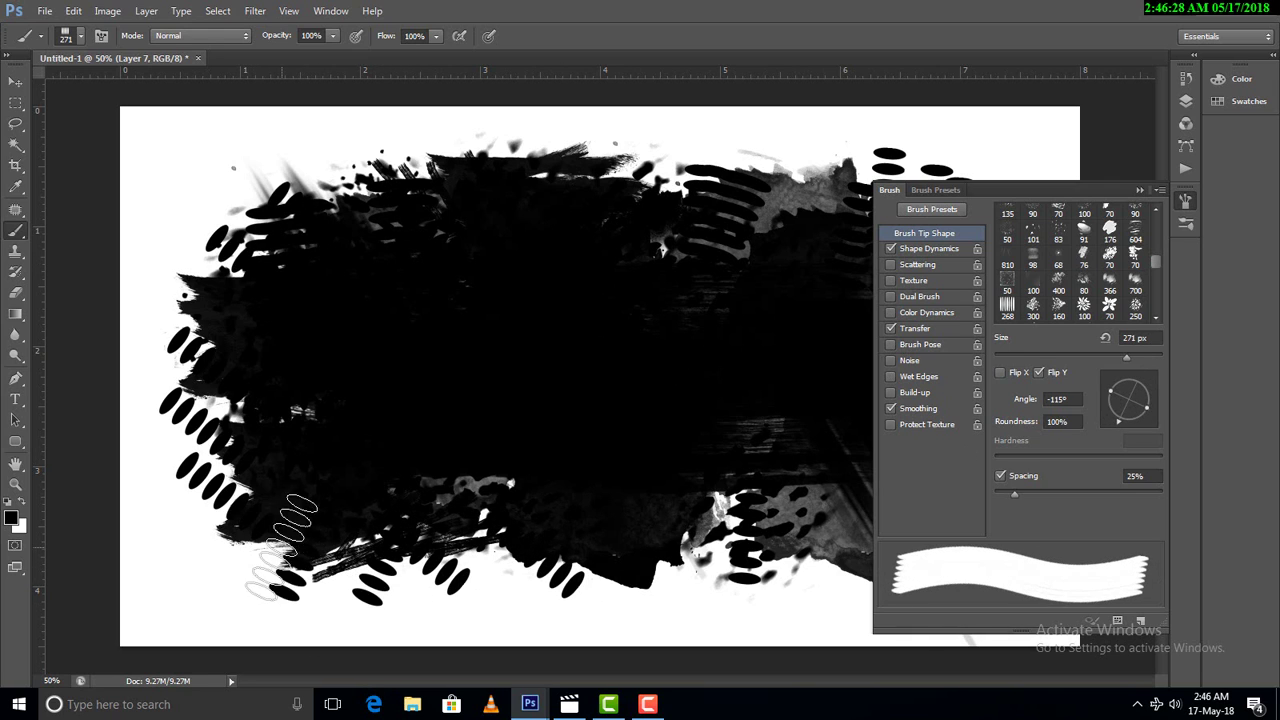
pyautogui.click(790, 540)
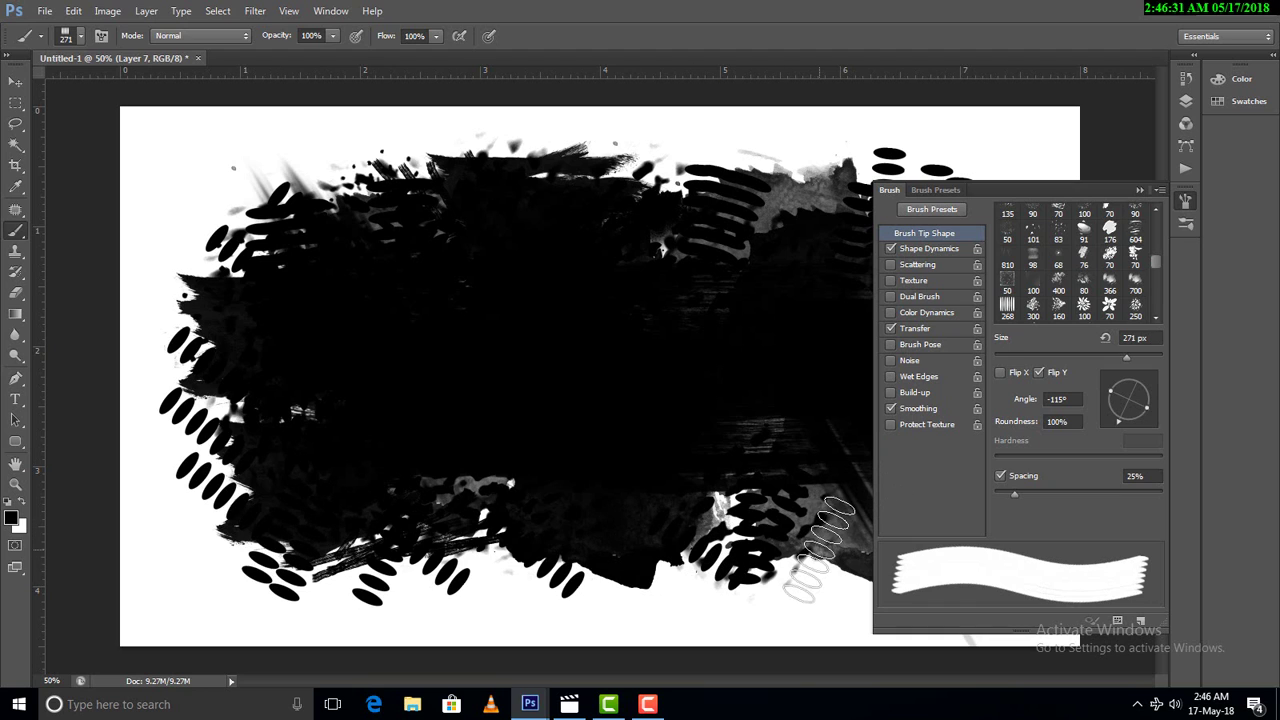
# Enable Color Dynamics and Texture, then load the 73 px brush
pyautogui.click(933, 313)
pyautogui.click(928, 283)
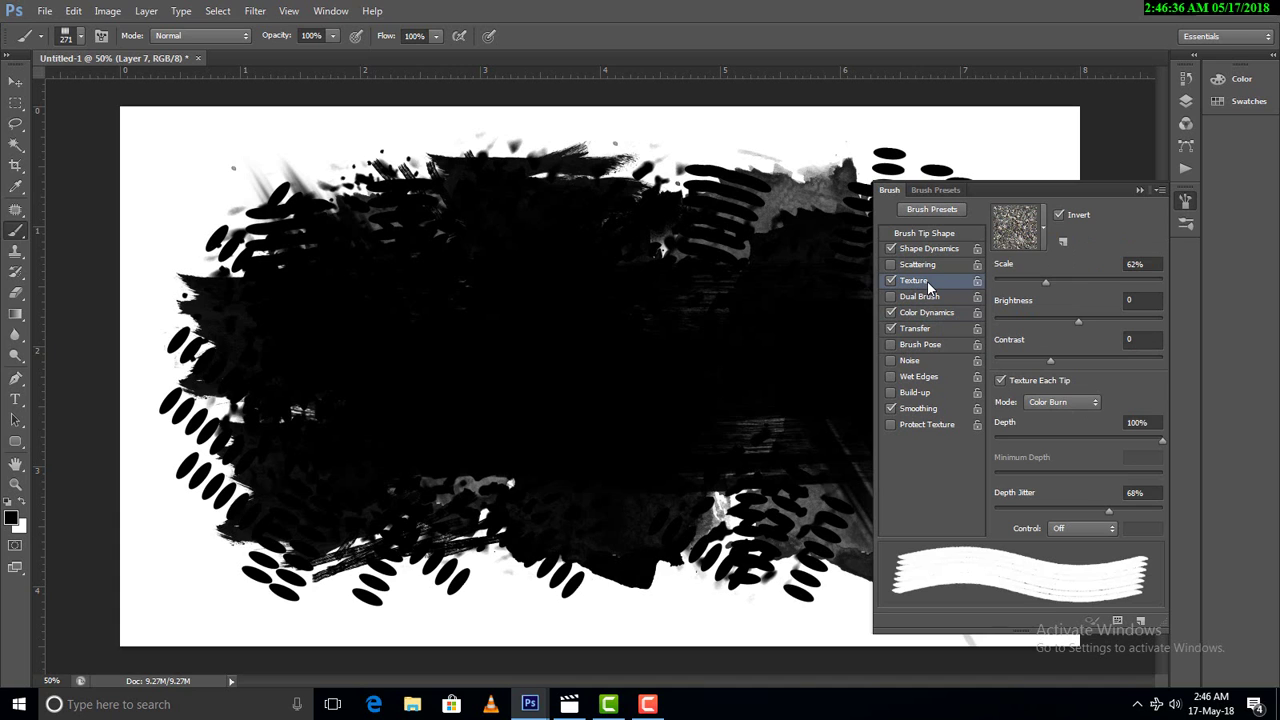
pyautogui.click(81, 38)
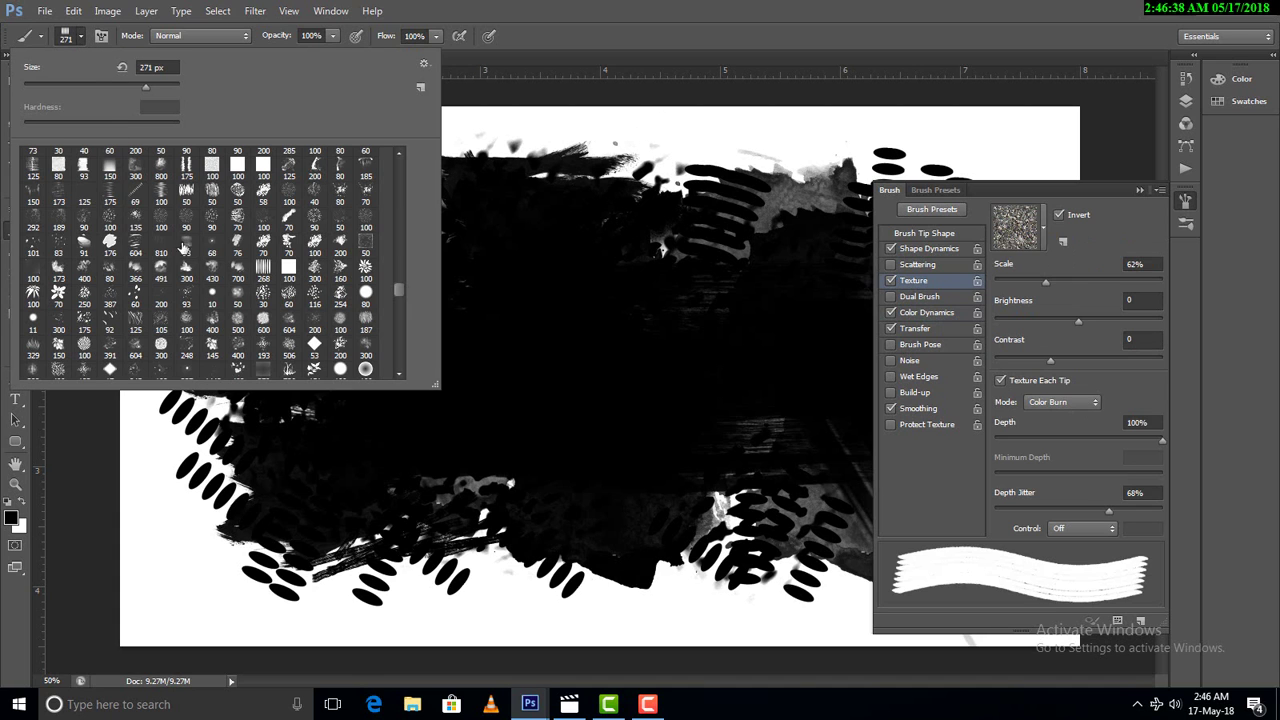
pyautogui.scroll(1, 262, 280)
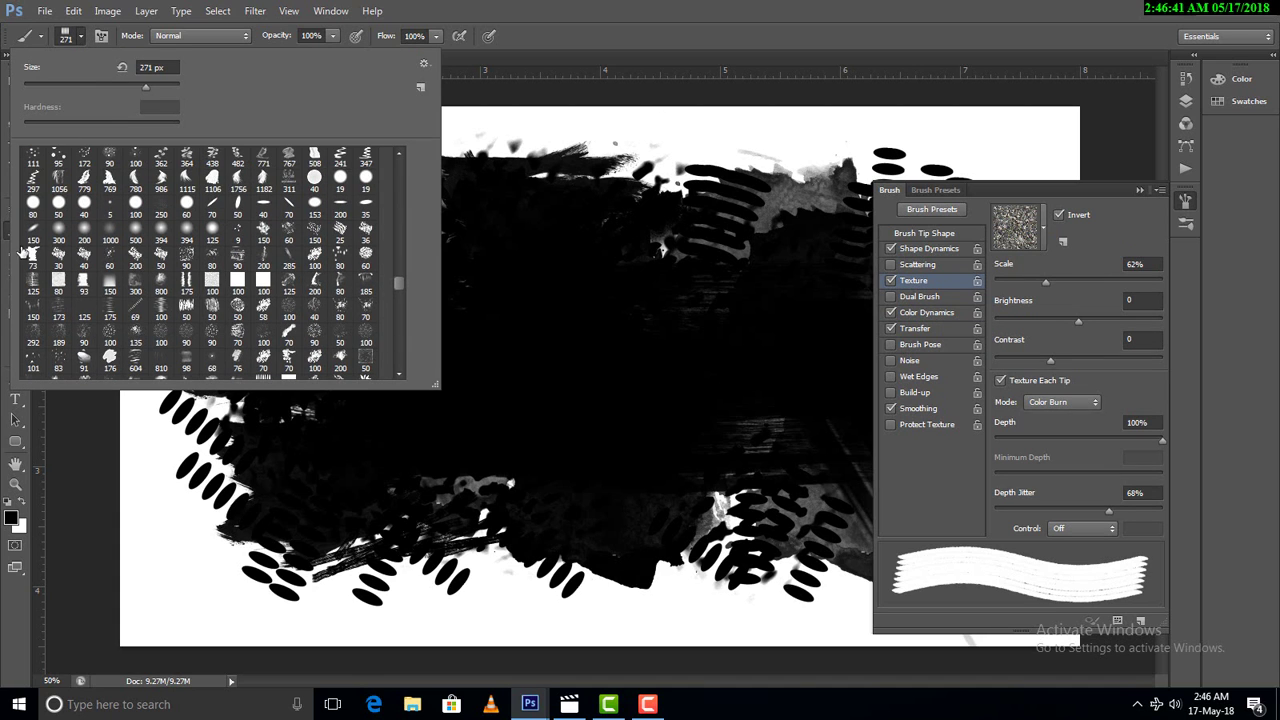
pyautogui.doubleClick(40, 258)
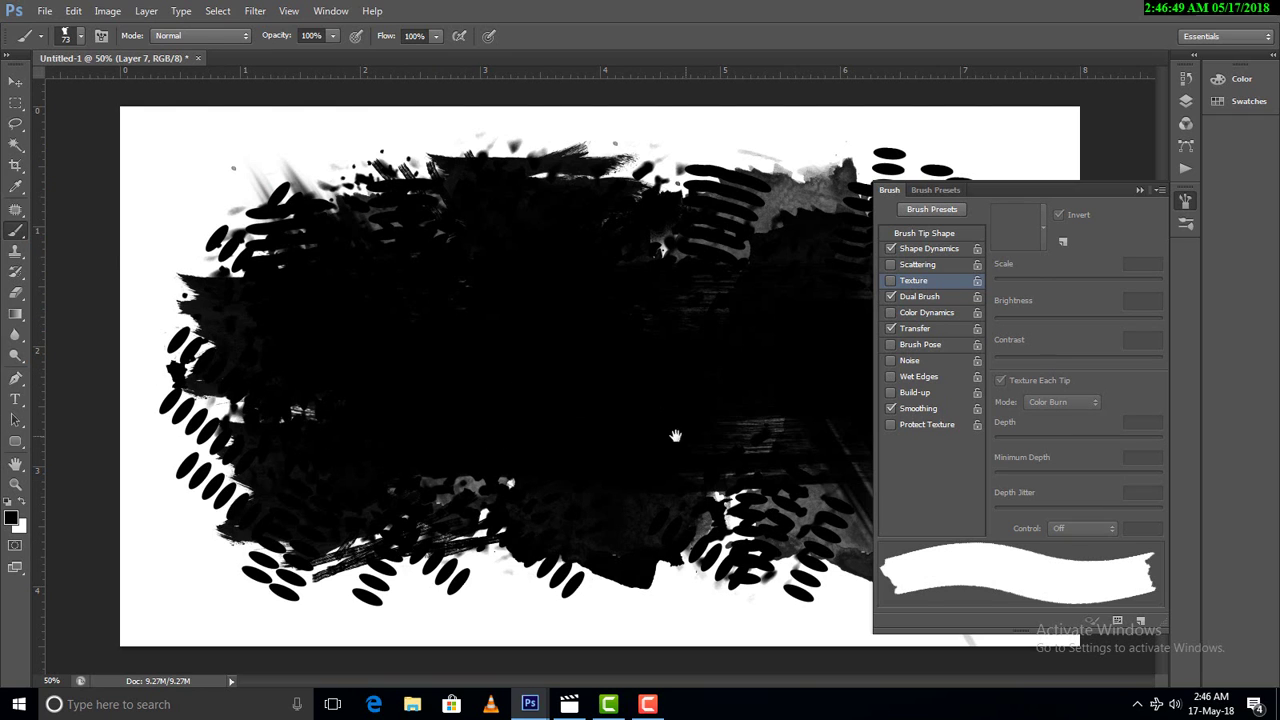
pyautogui.click(1139, 188)
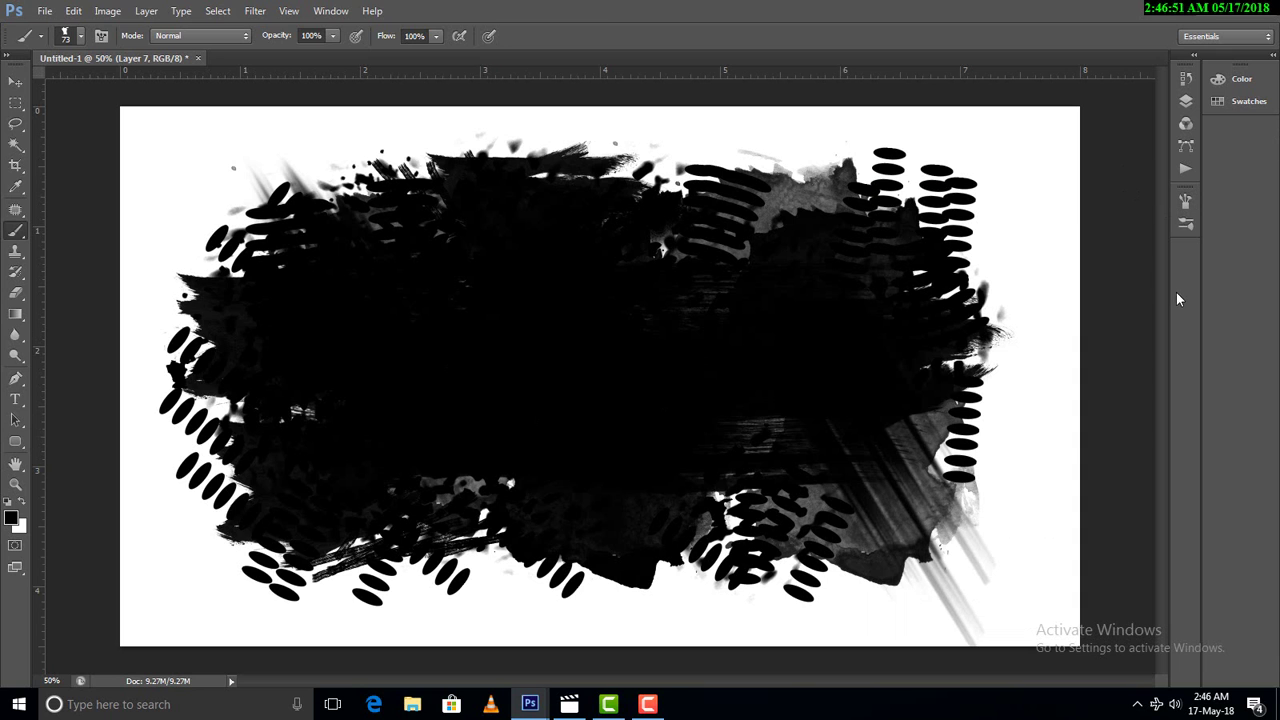
# Drag the three-women photo into the ink-blot document, close its window and zoom out
pyautogui.press('v')
pyautogui.moveTo(749, 254); pyautogui.dragTo(731, 238)
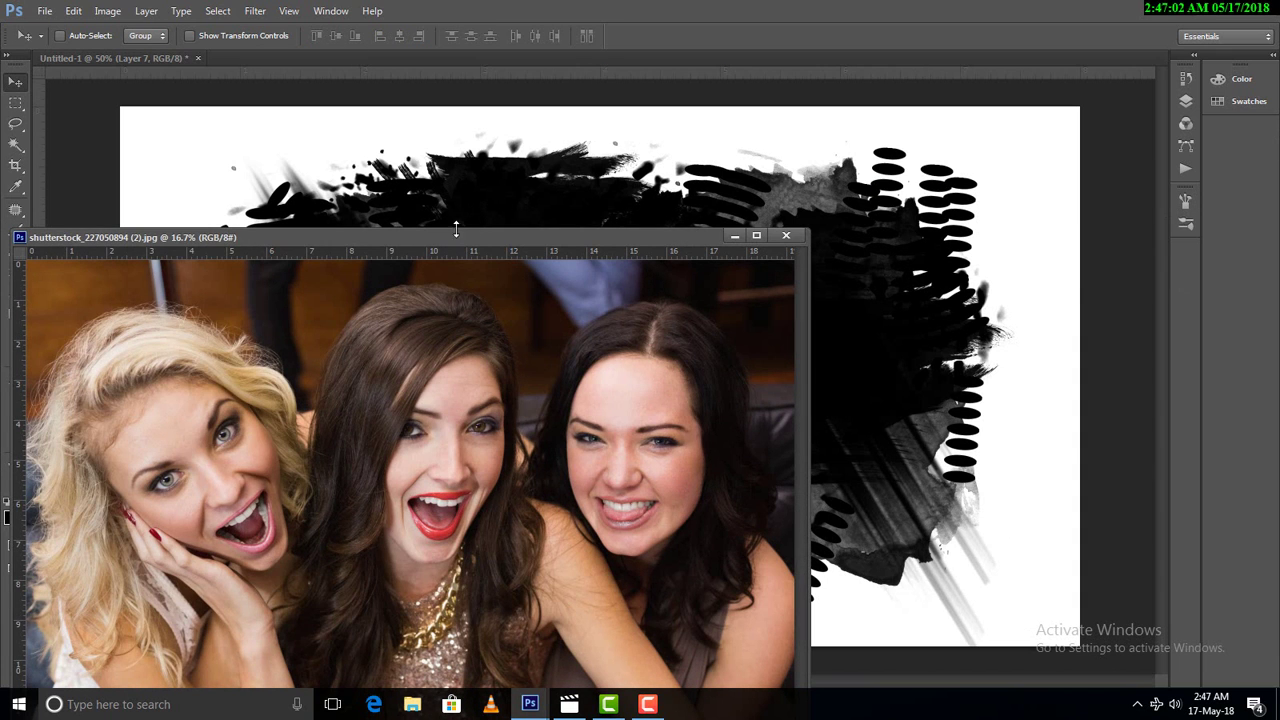
pyautogui.moveTo(456, 232); pyautogui.dragTo(946, 270)
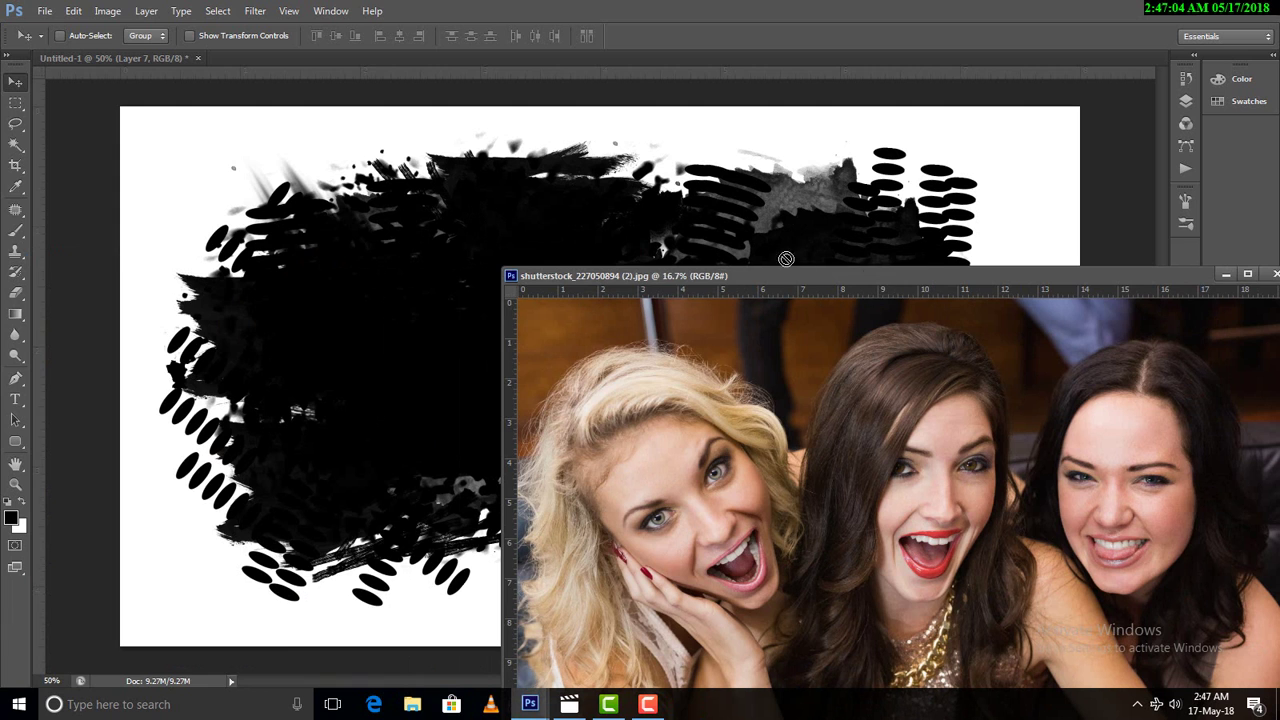
pyautogui.moveTo(786, 259); pyautogui.dragTo(790, 255)
pyautogui.moveTo(1094, 288); pyautogui.dragTo(266, 193)
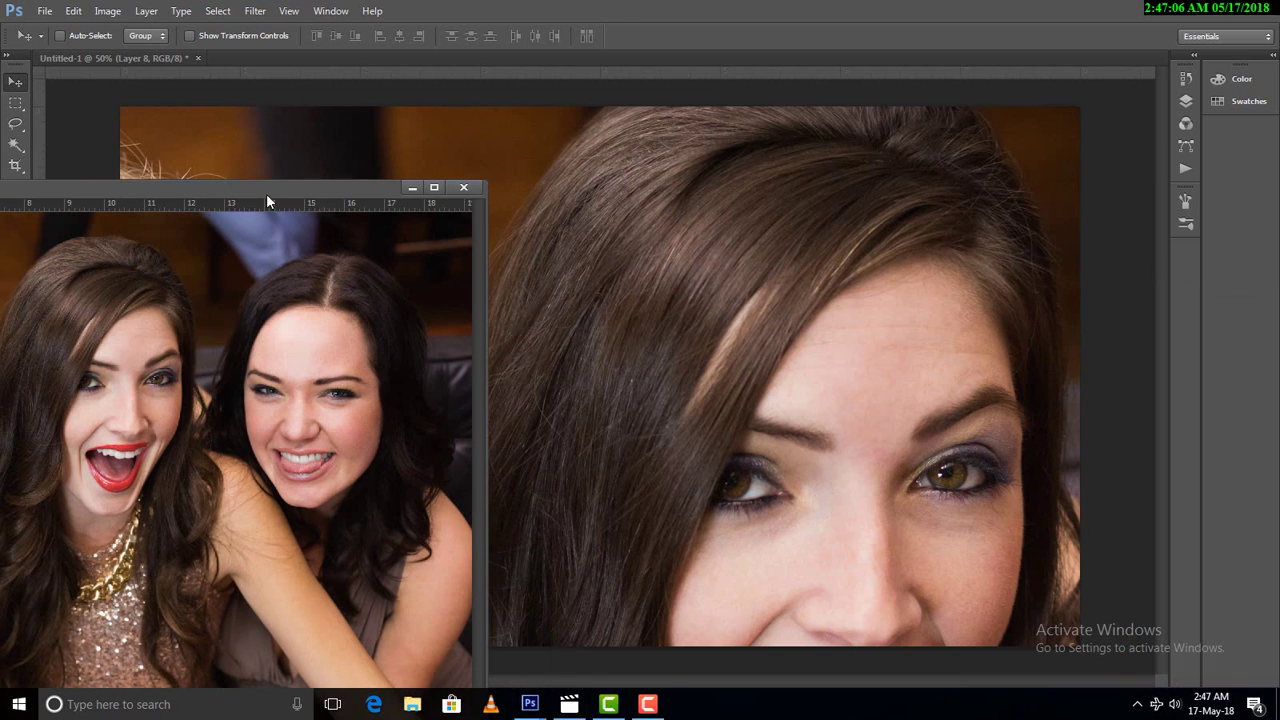
pyautogui.click(403, 187)
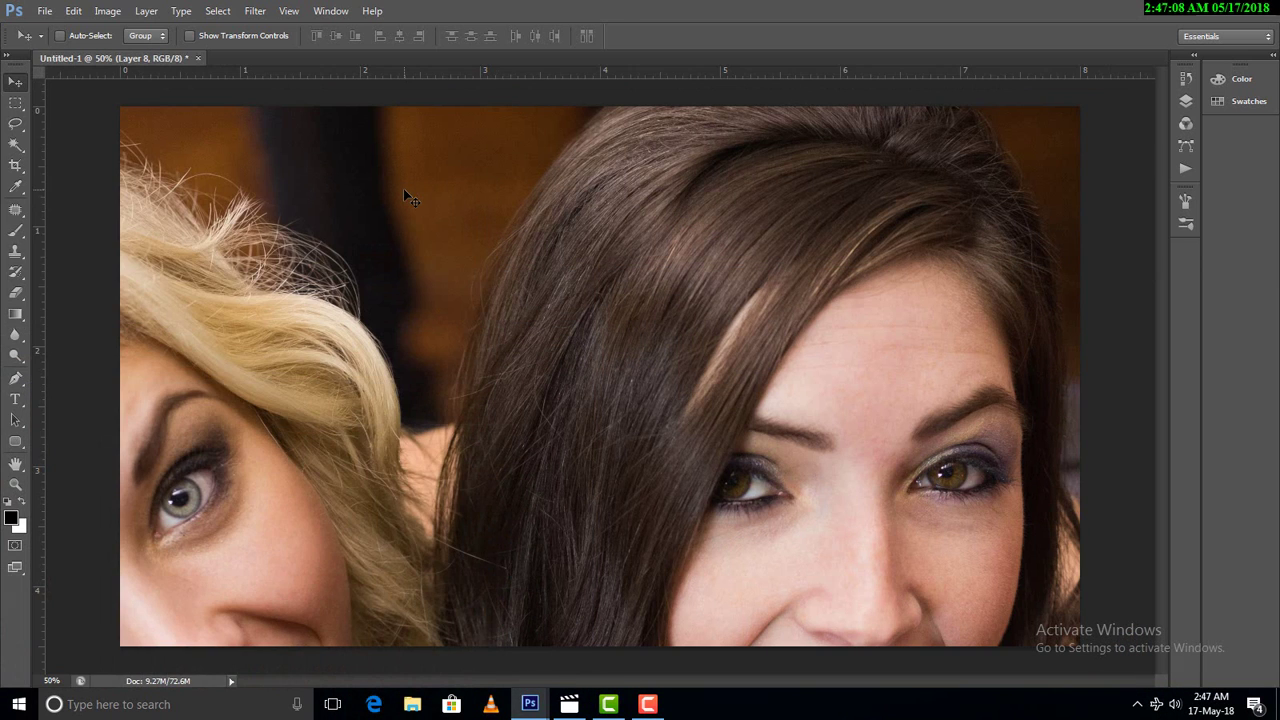
pyautogui.hotkey('ctrl', '+')
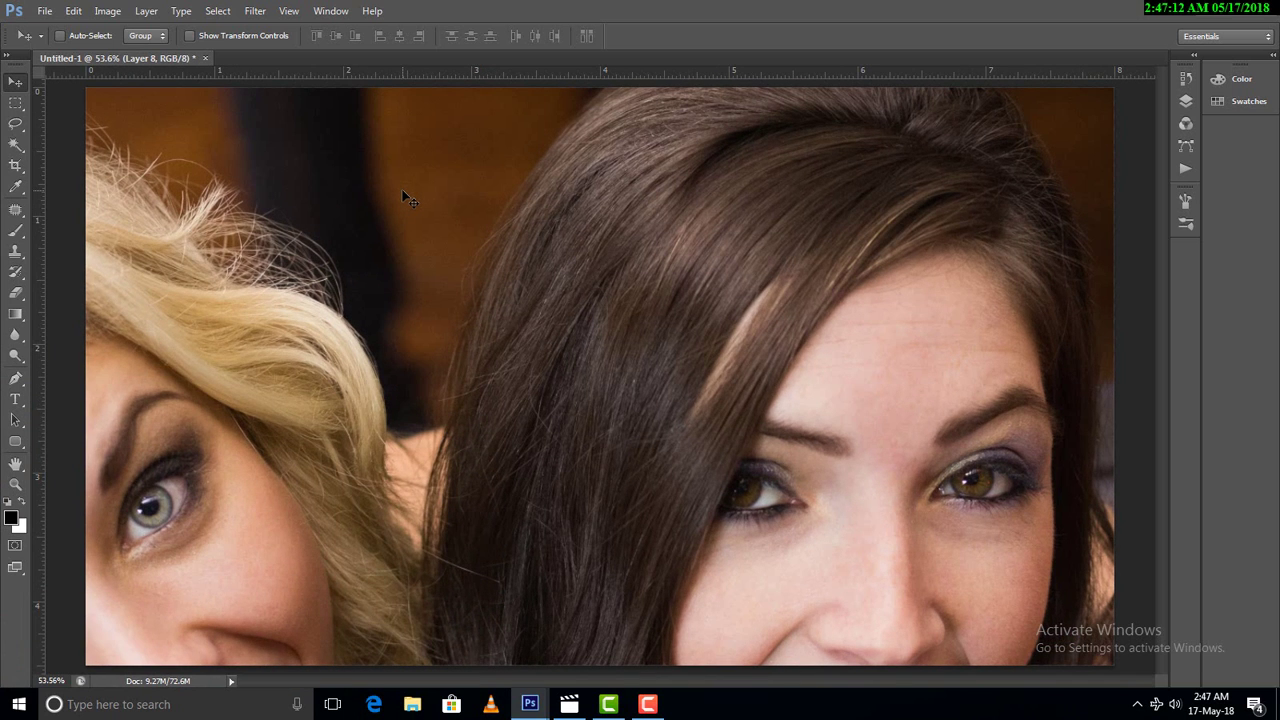
pyautogui.hotkey('ctrl', '-')
pyautogui.hotkey('ctrl', '-')
pyautogui.hotkey('ctrl', '-')
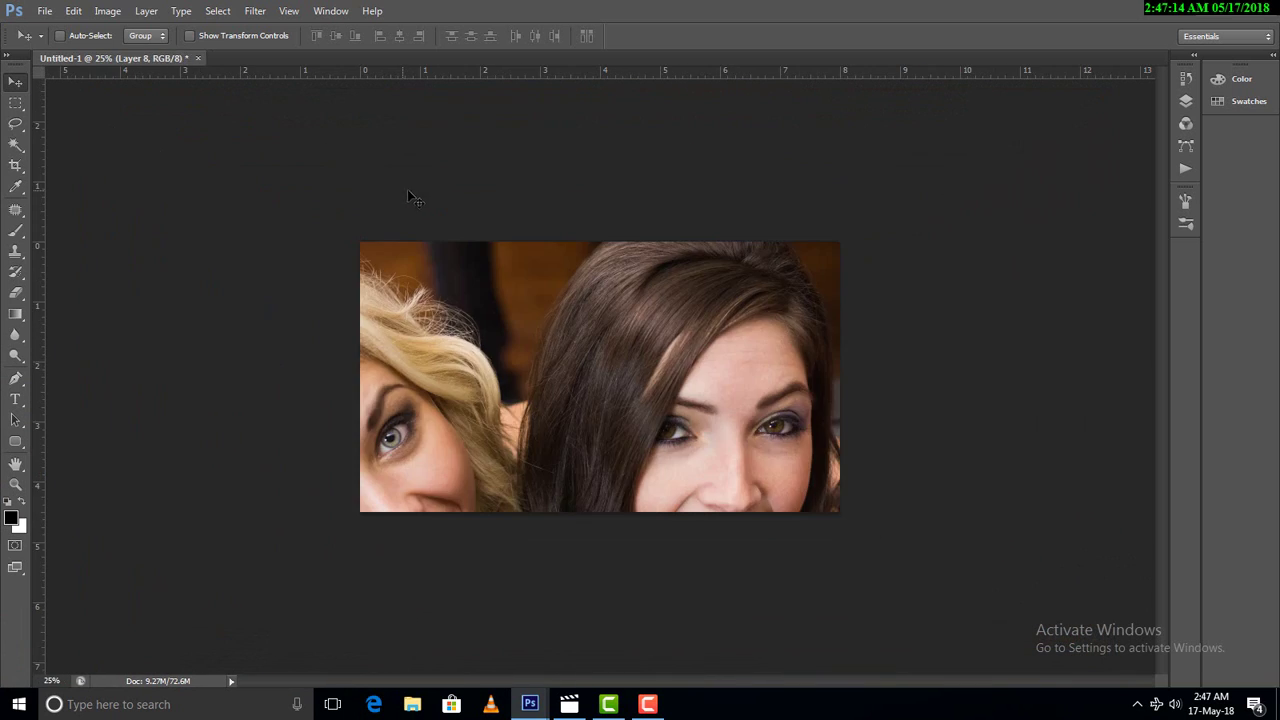
pyautogui.hotkey('ctrl', 't')
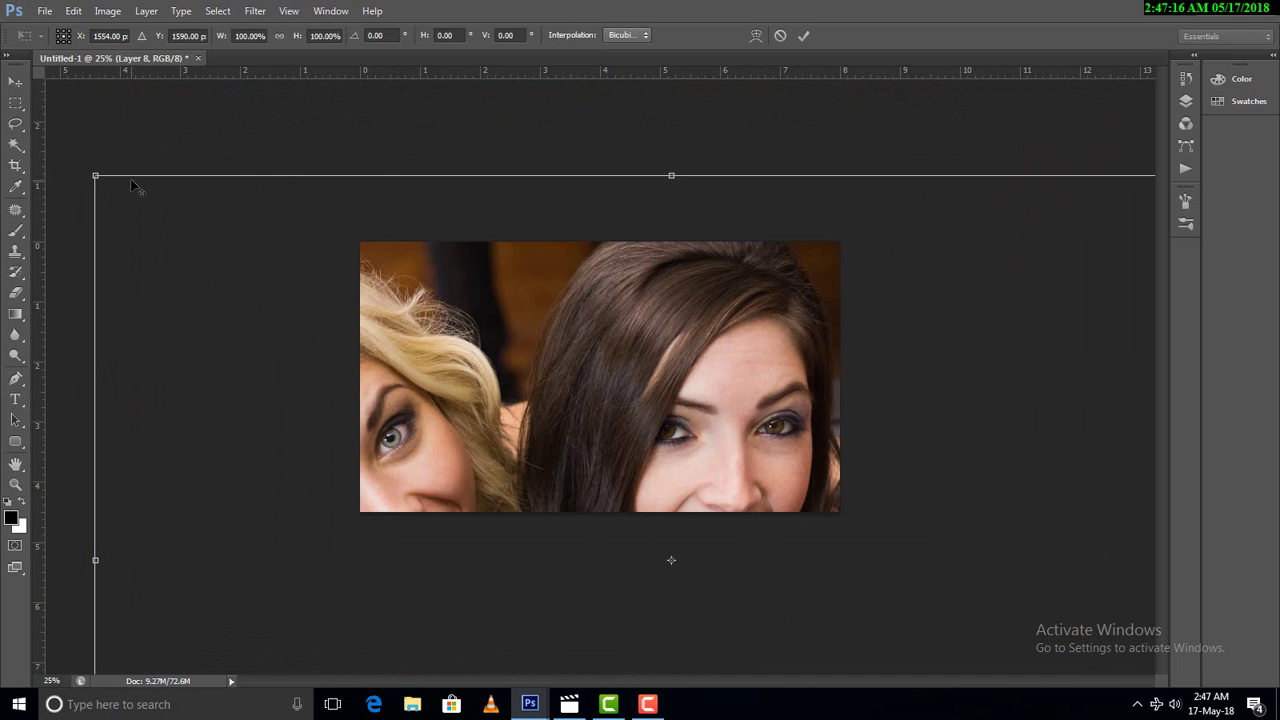
# Scale the photo to fill the canvas, move Layer 8 below Layer 7, and select Layer 7
pyautogui.moveTo(96, 176); pyautogui.dragTo(447, 392)
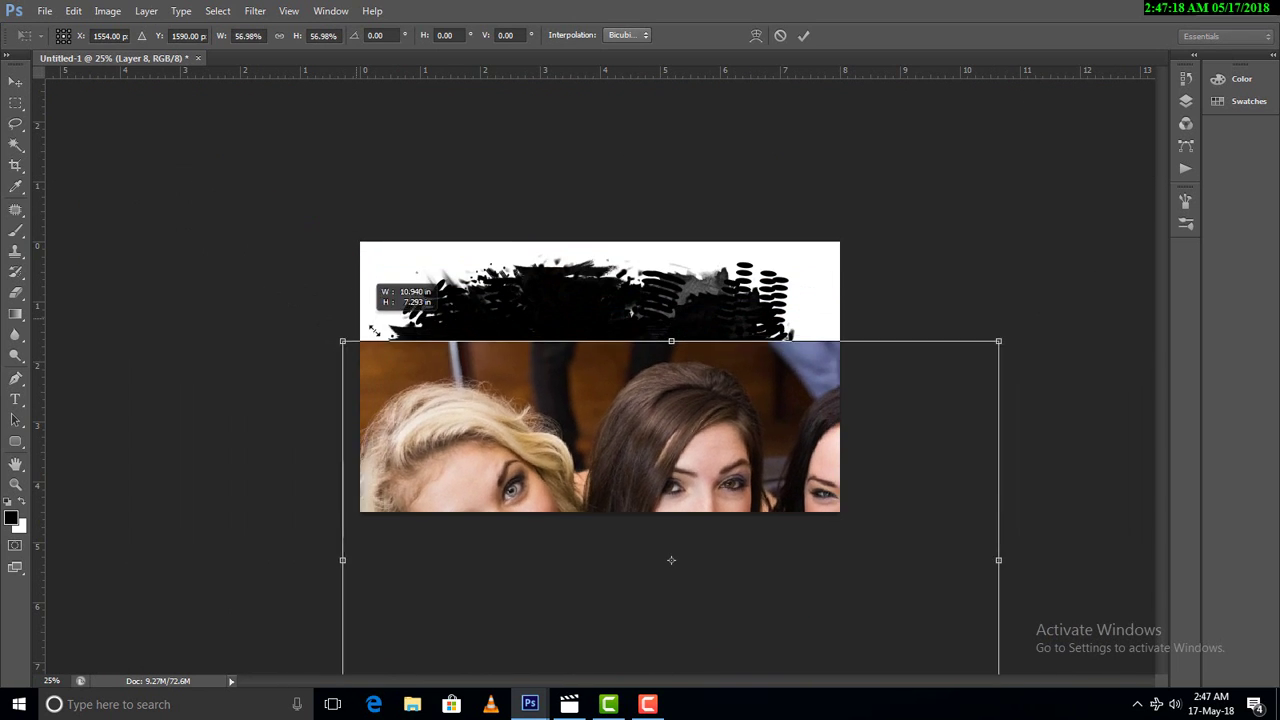
pyautogui.moveTo(670, 470); pyautogui.dragTo(597, 268)
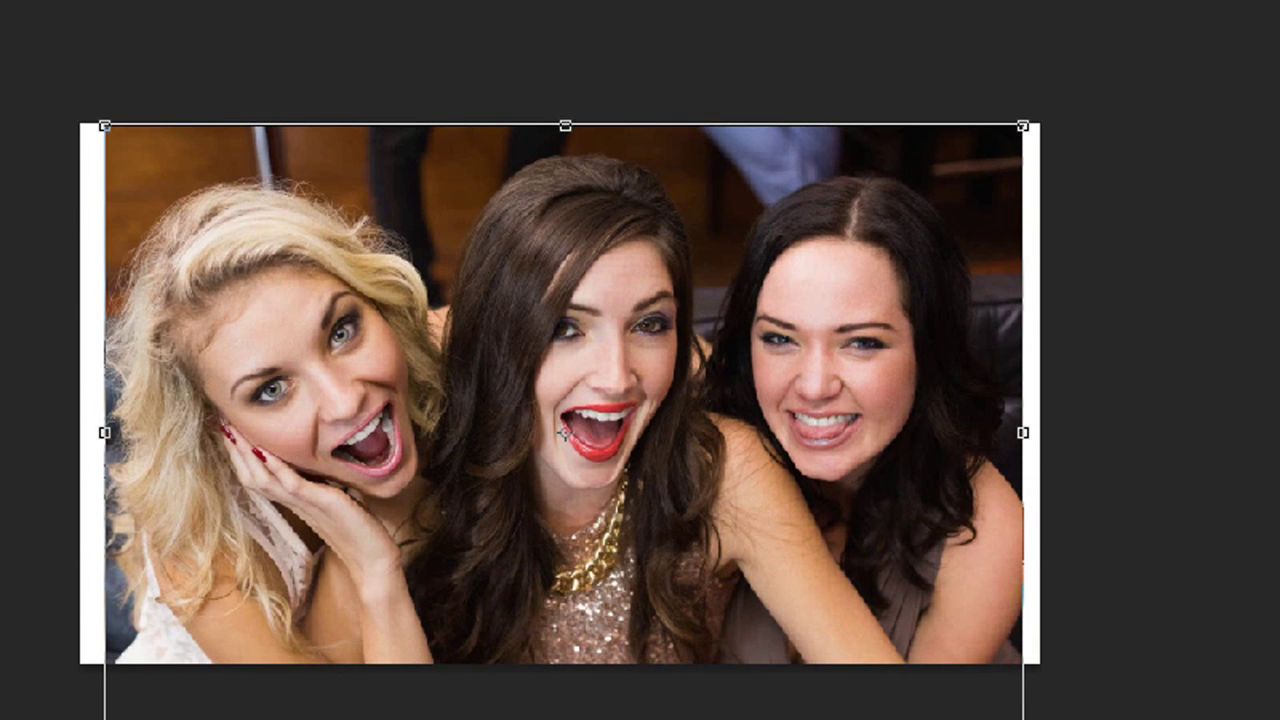
pyautogui.moveTo(1022, 712); pyautogui.dragTo(1034, 714)
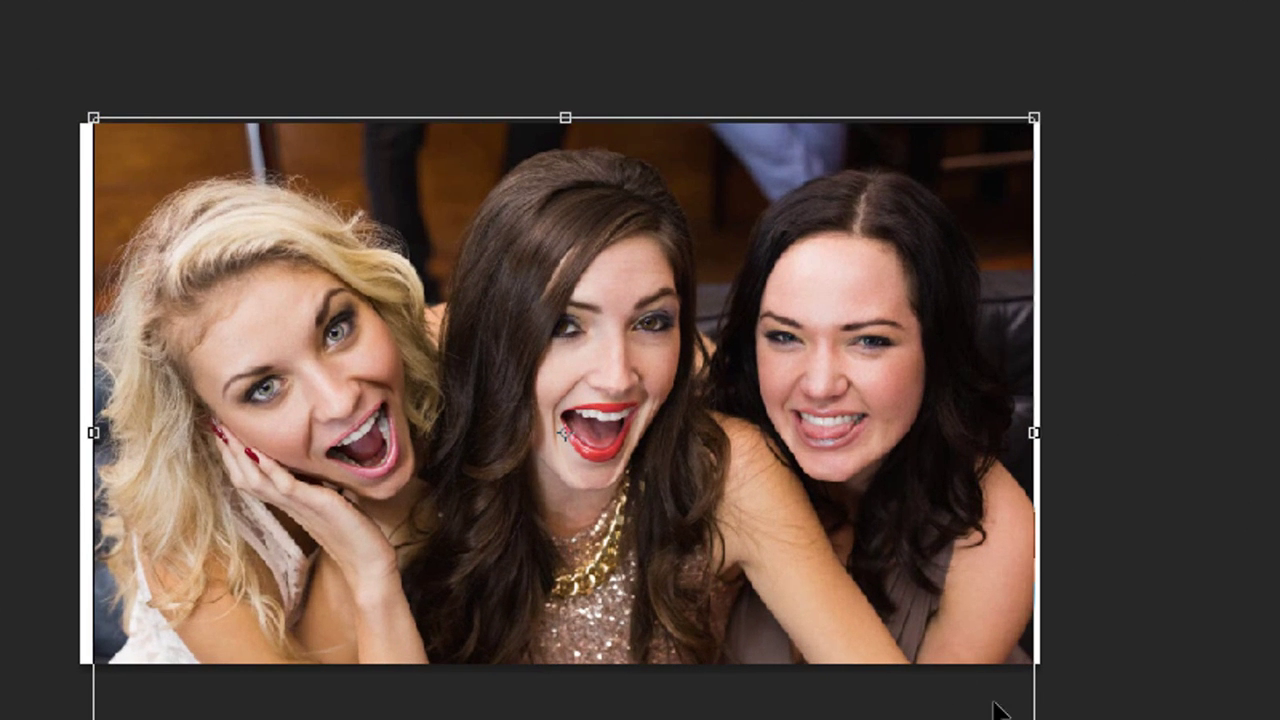
pyautogui.moveTo(888, 612); pyautogui.dragTo(880, 607)
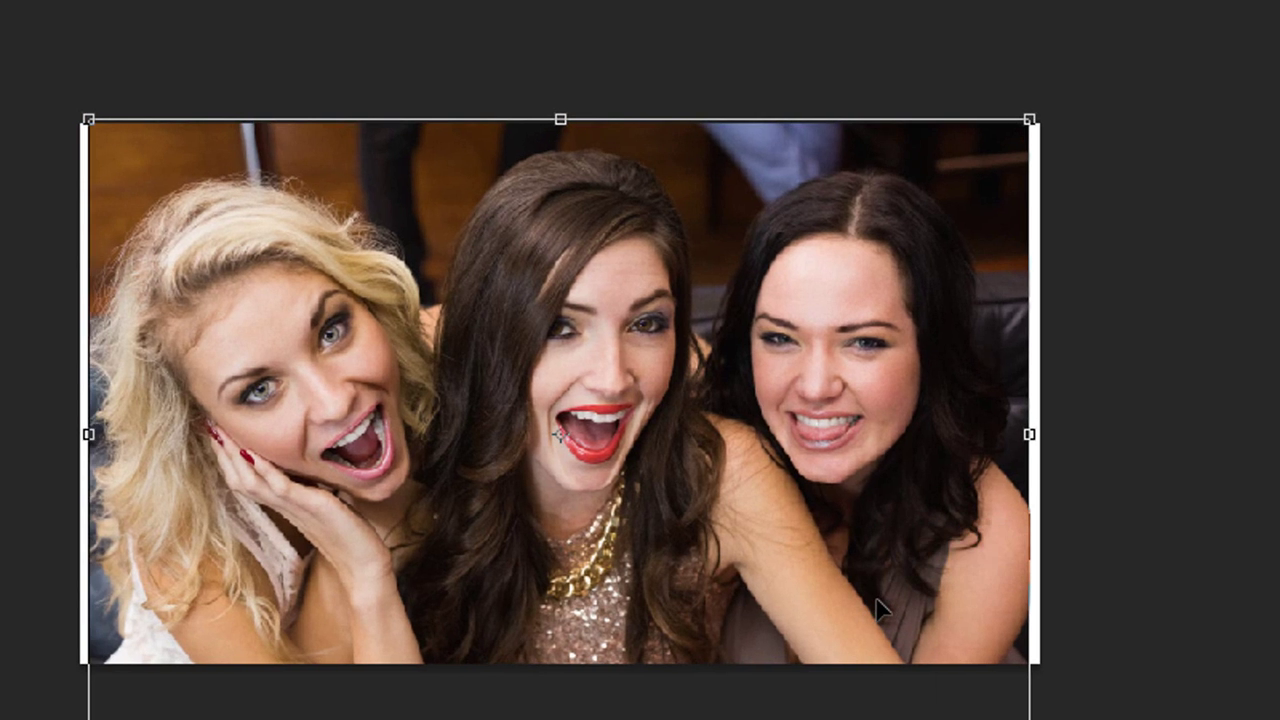
pyautogui.press('Return')
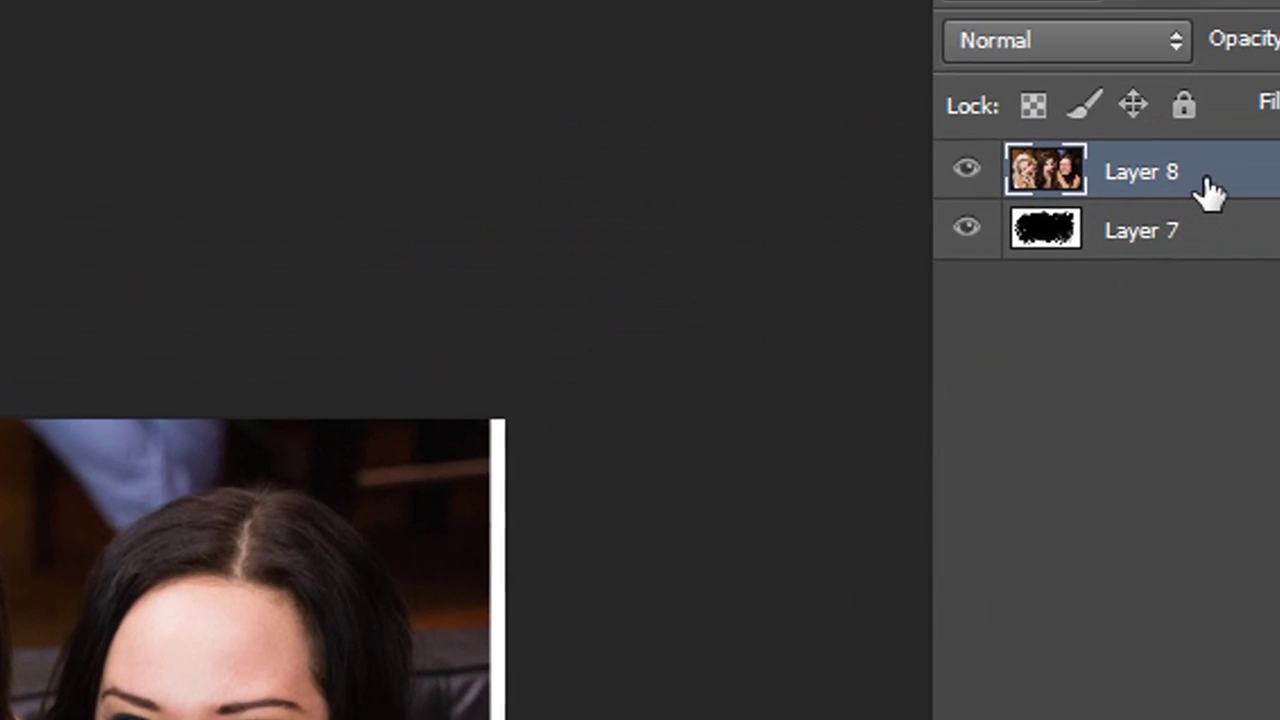
pyautogui.moveTo(1210, 190); pyautogui.dragTo(1214, 311)
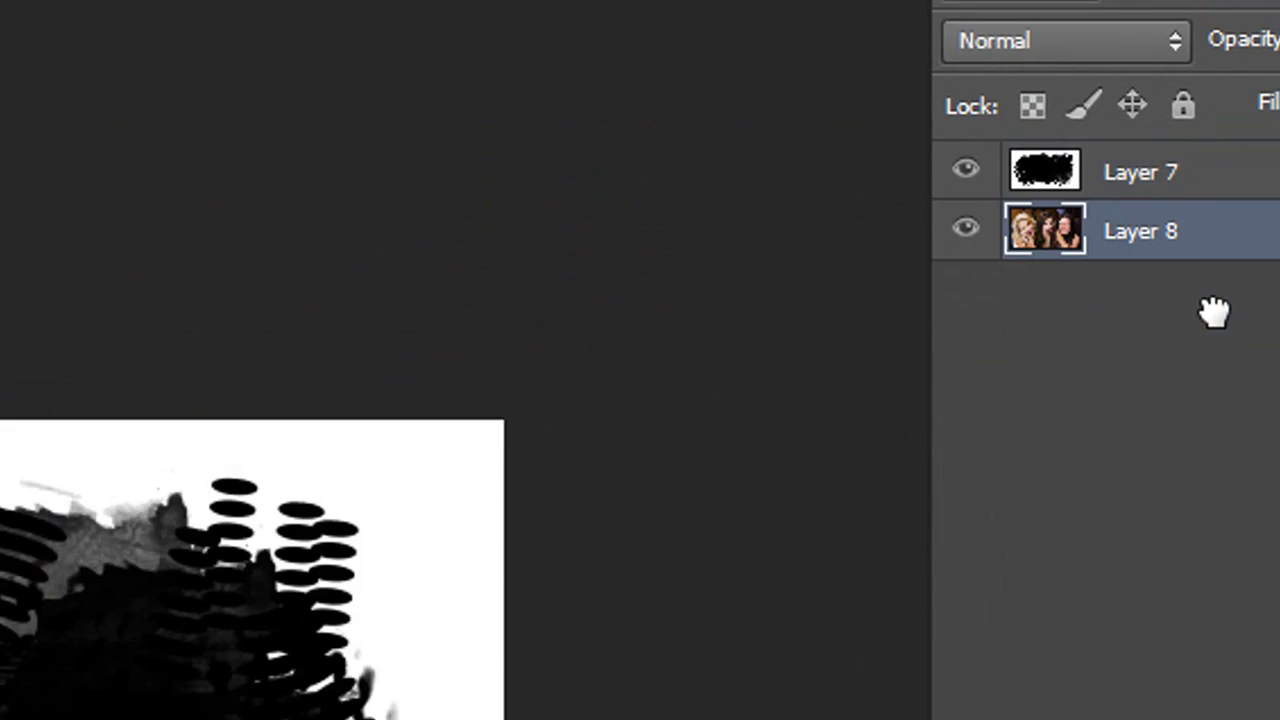
pyautogui.click(1046, 174)
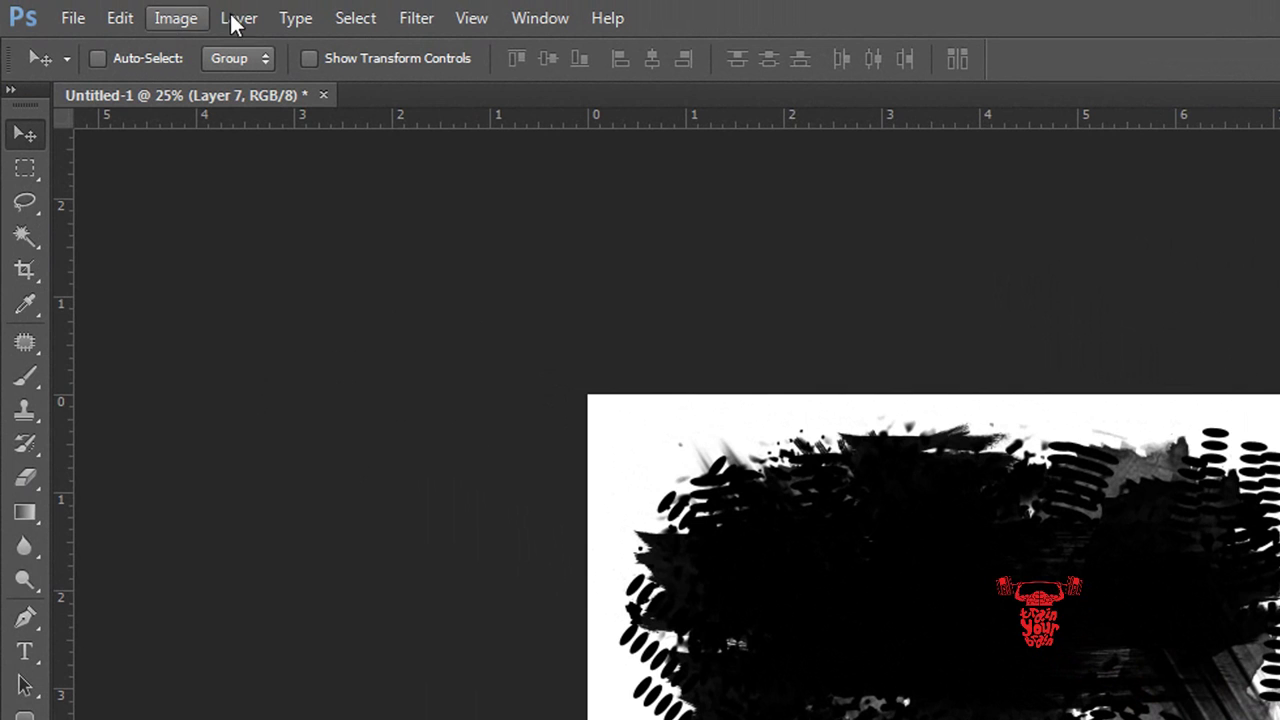
pyautogui.click(352, 18)
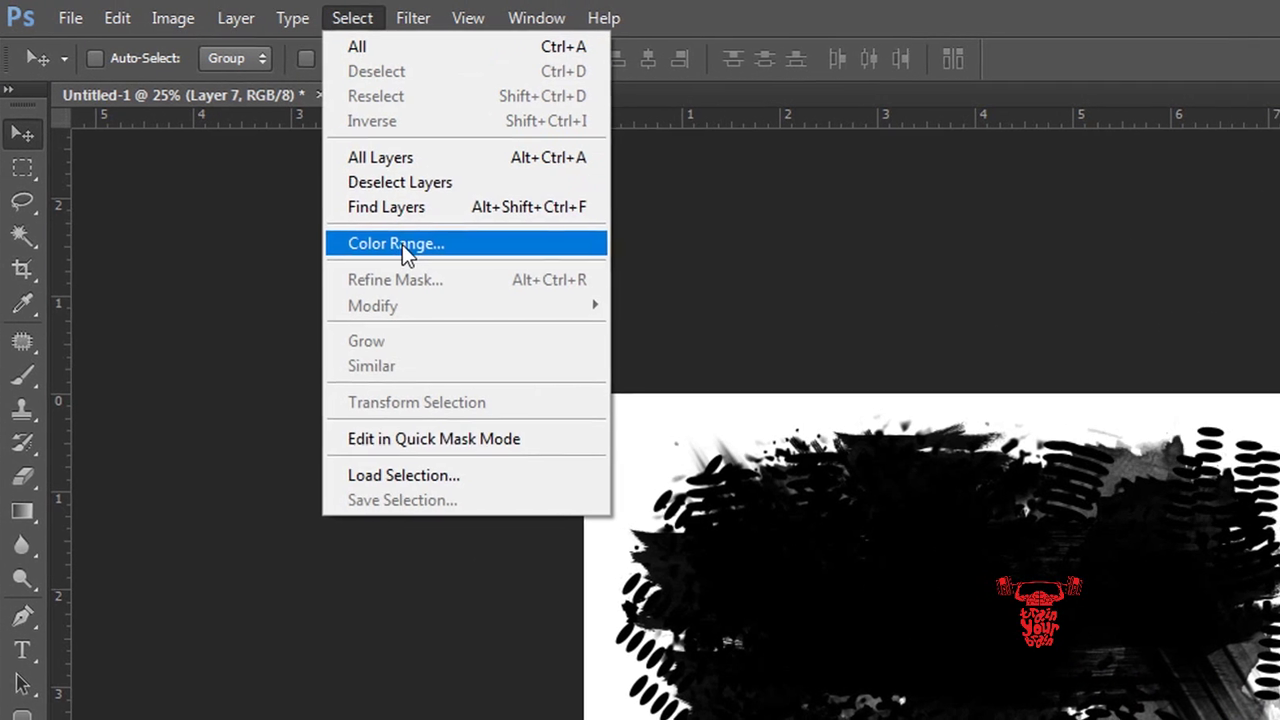
pyautogui.click(402, 244)
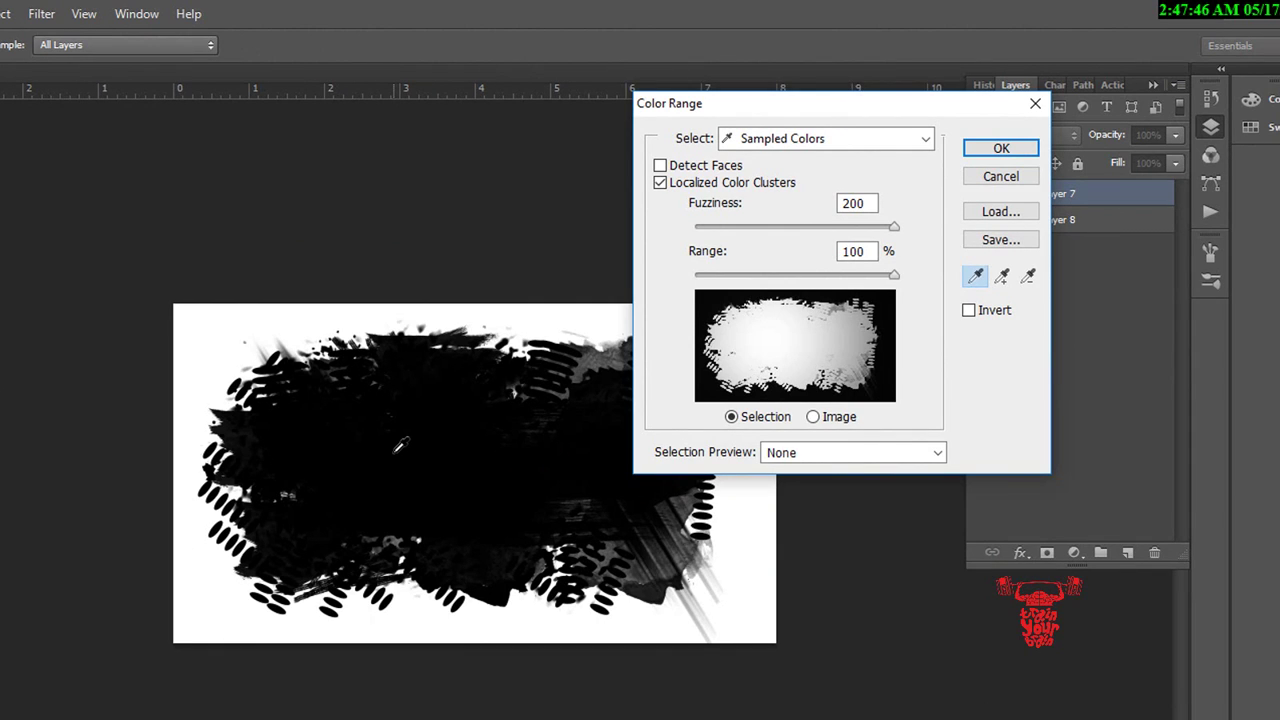
pyautogui.press('Return')
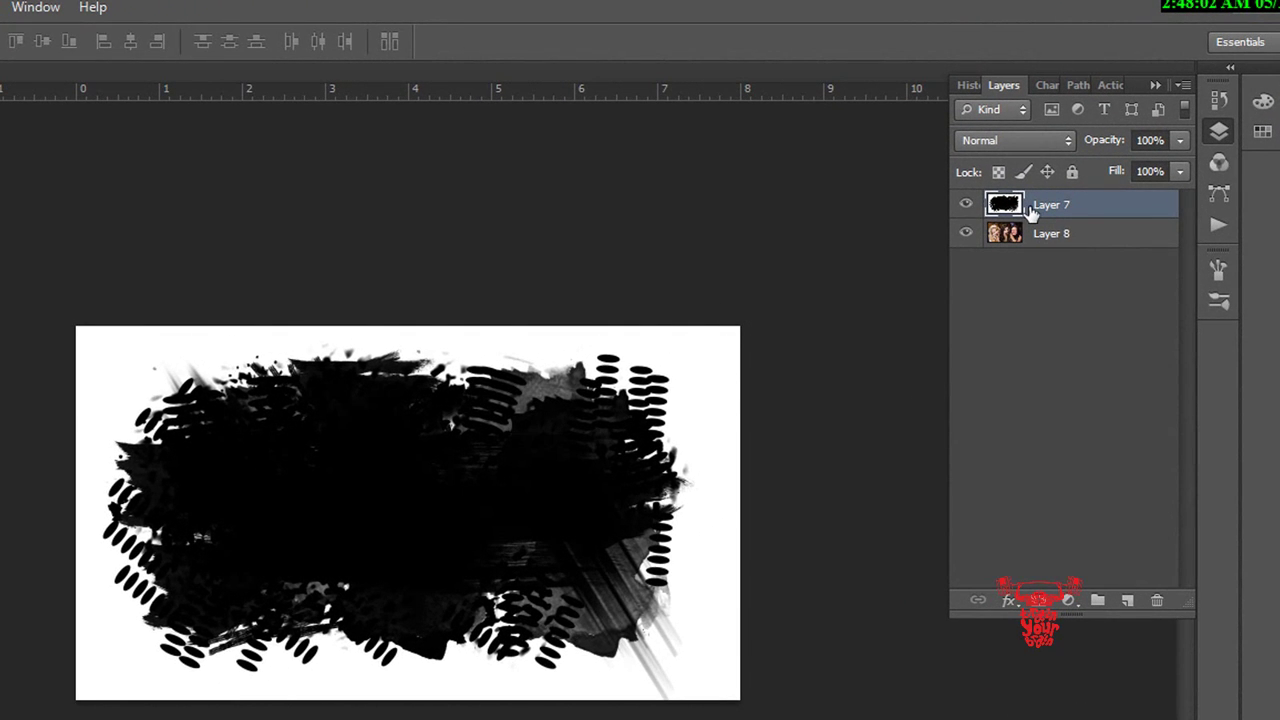
# Lower Layer 7 to 55% opacity and begin a diagonal stripe path with the Pen tool
pyautogui.click(1180, 142)
pyautogui.moveTo(1082, 165); pyautogui.dragTo(1127, 163)
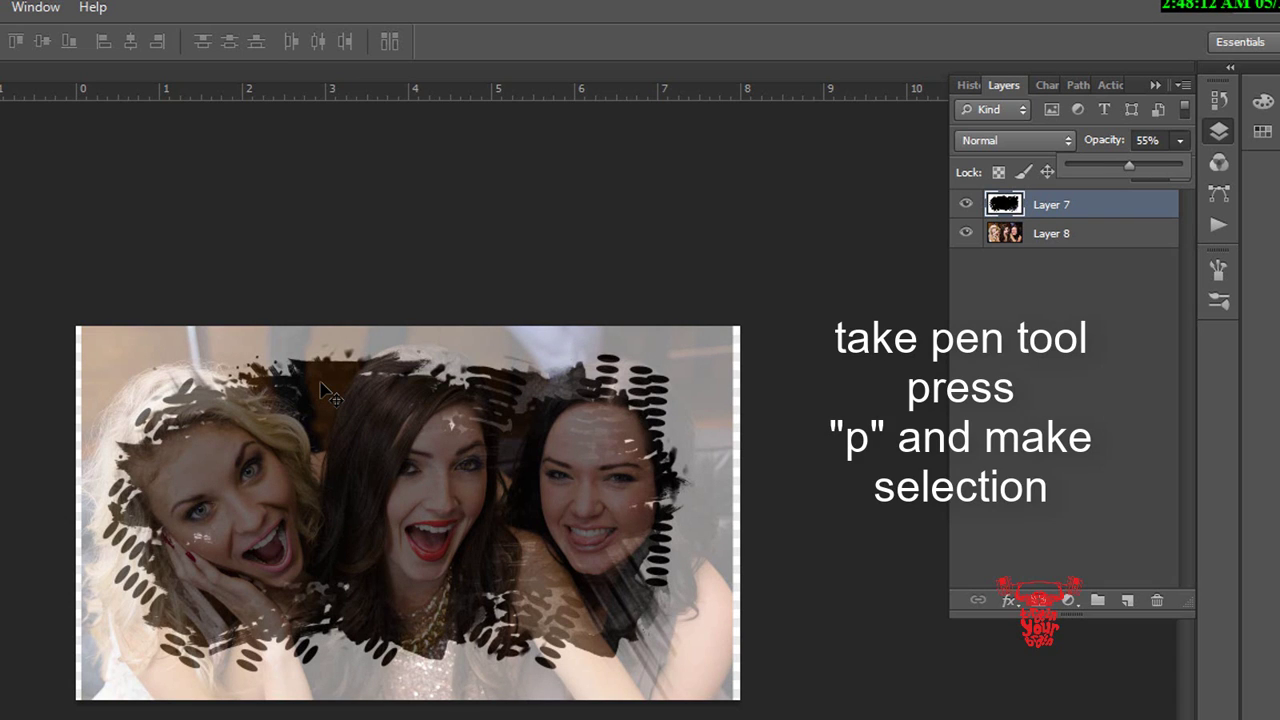
pyautogui.press('p')
pyautogui.click(222, 349)
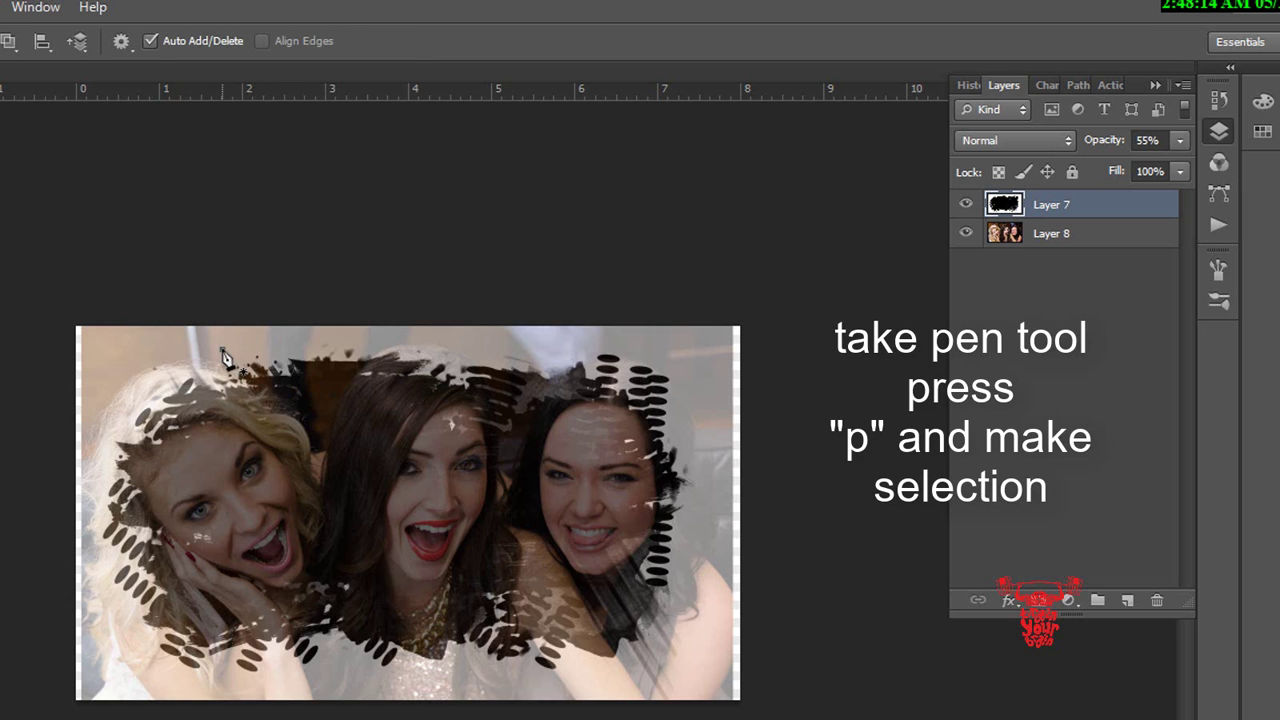
pyautogui.click(369, 598)
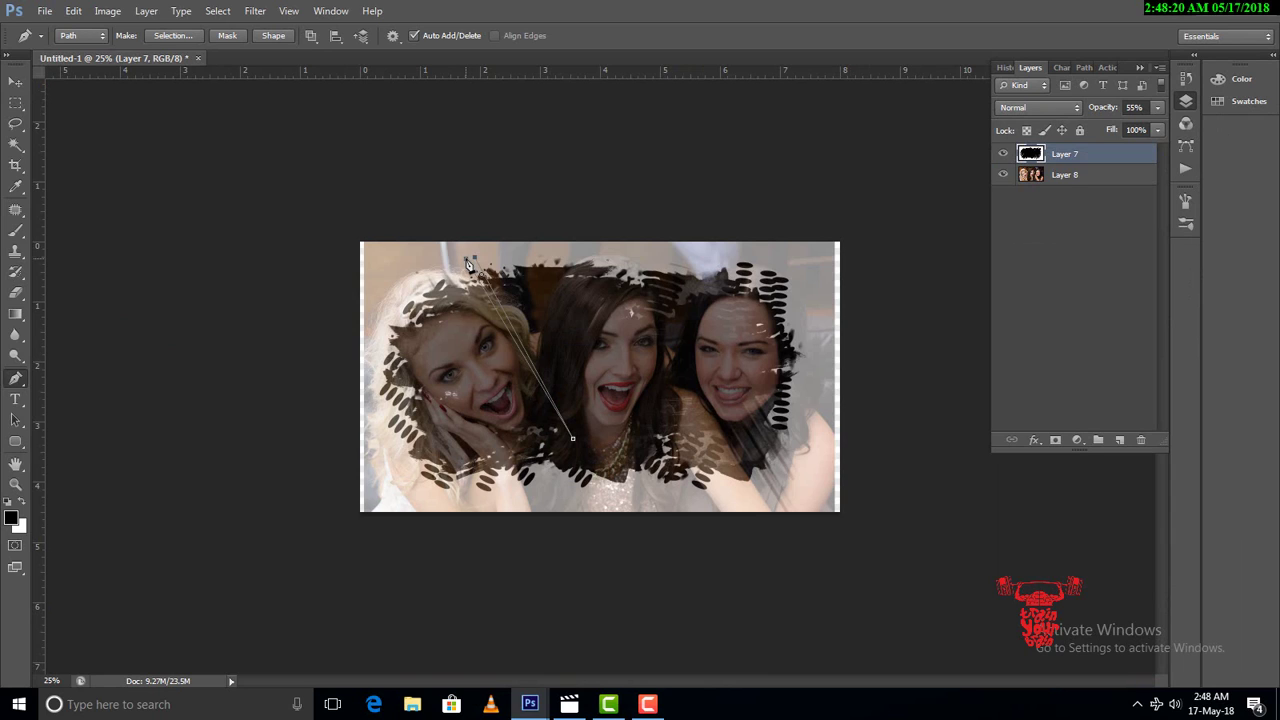
pyautogui.click(618, 495)
# Close the first narrow diagonal stripe path at its start and begin outlining a second stripe
pyautogui.hotkey('ctrl', 'z')
pyautogui.click(501, 284)
pyautogui.click(513, 283)
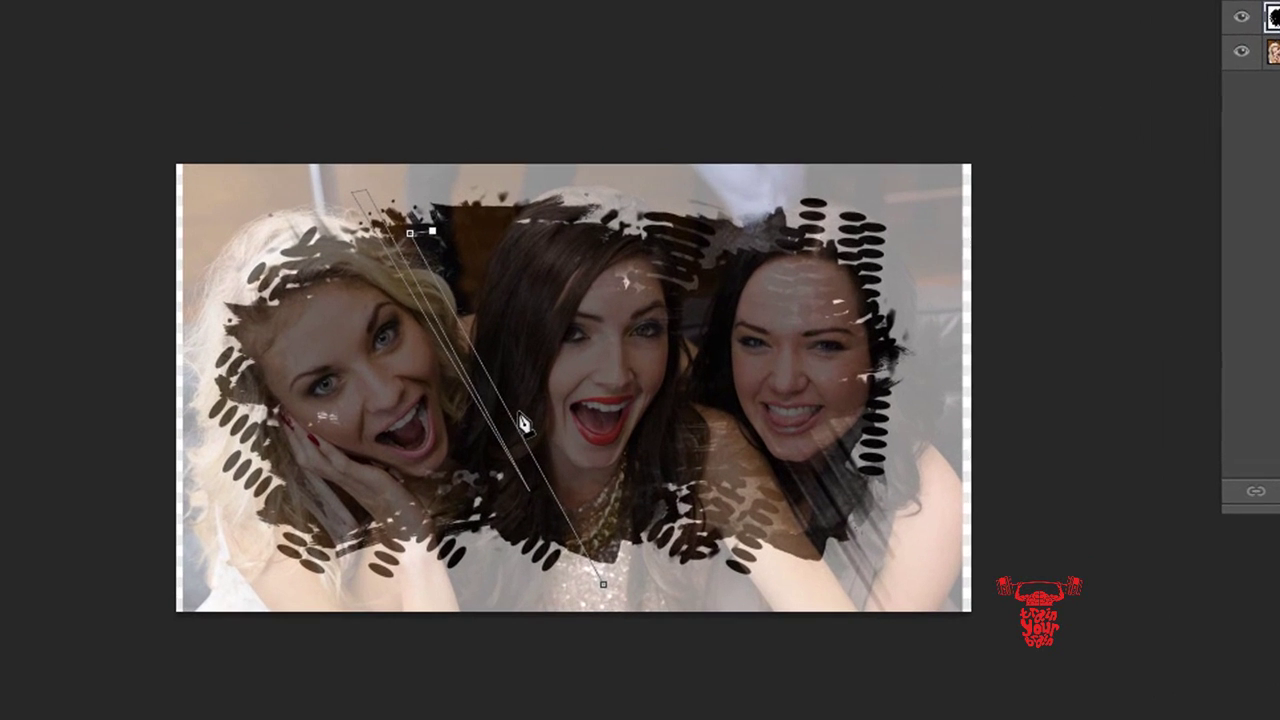
pyautogui.hotkey('ctrl', 'z')
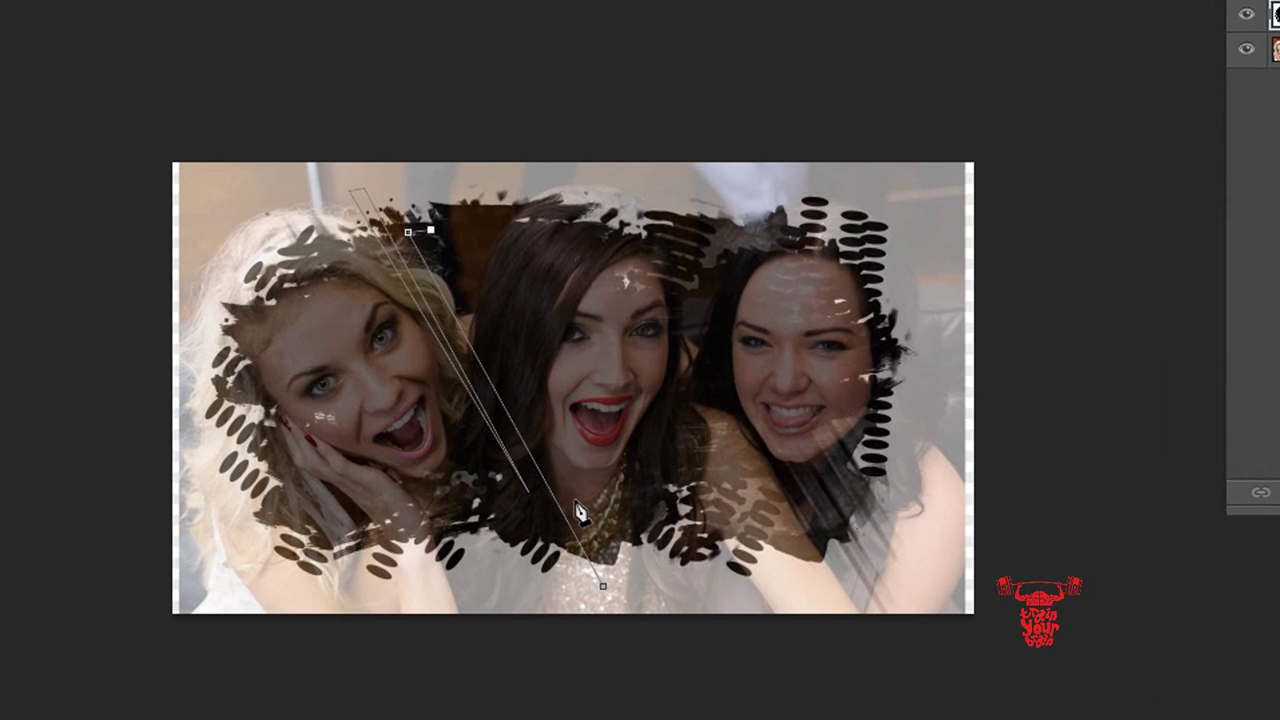
pyautogui.click(489, 391)
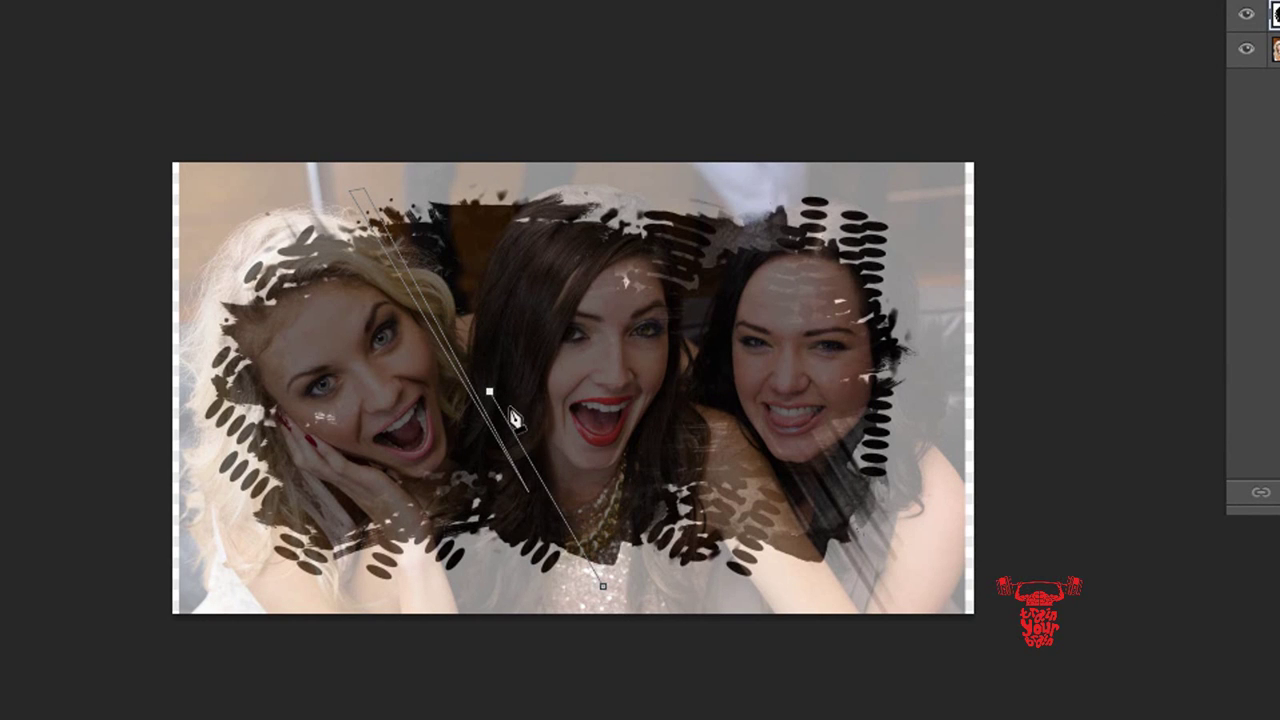
pyautogui.moveTo(489, 391); pyautogui.dragTo(507, 391)
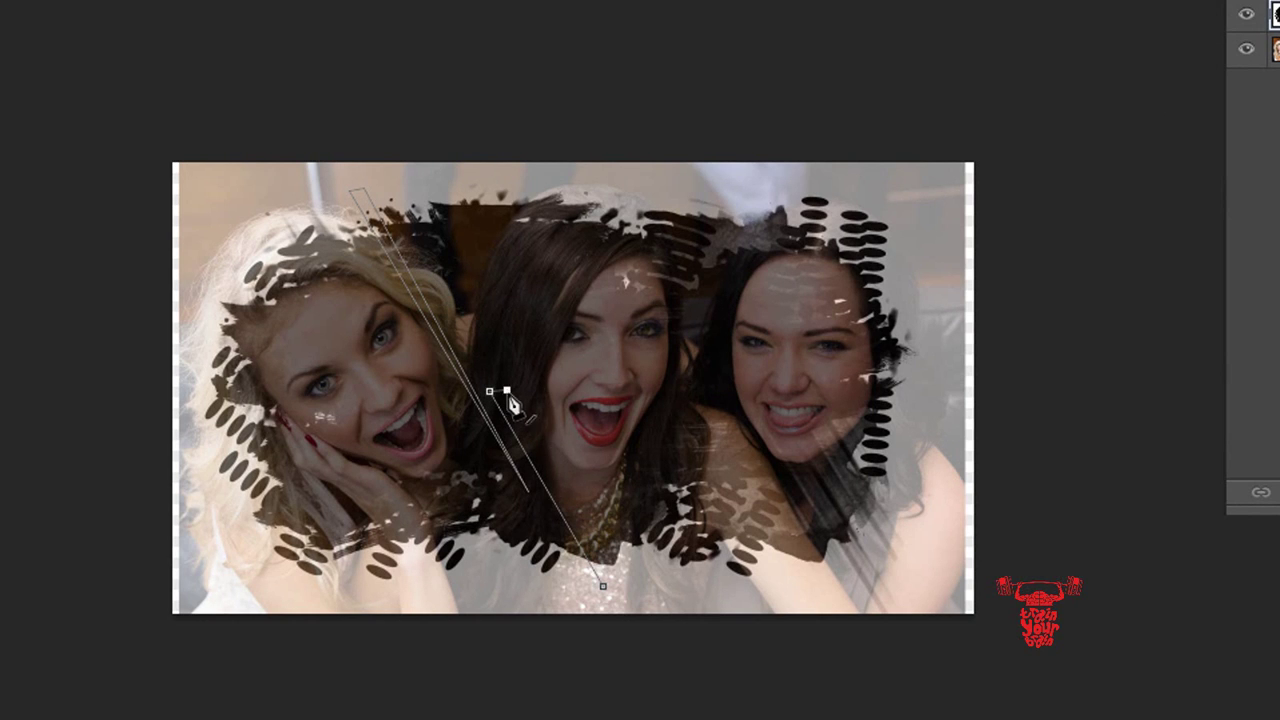
pyautogui.click(603, 586)
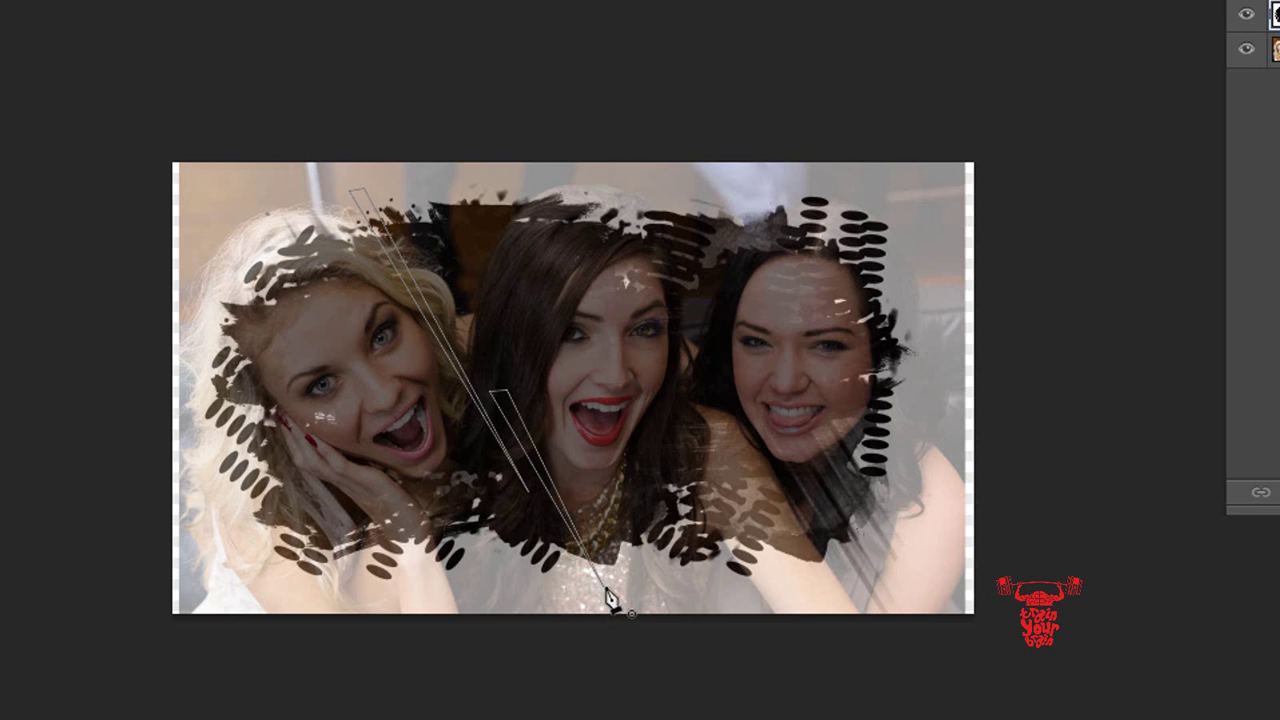
pyautogui.click(639, 165)
pyautogui.keyDown('shift'); pyautogui.click(714, 341); pyautogui.keyUp('shift')
pyautogui.hotkey('ctrl', 'z')
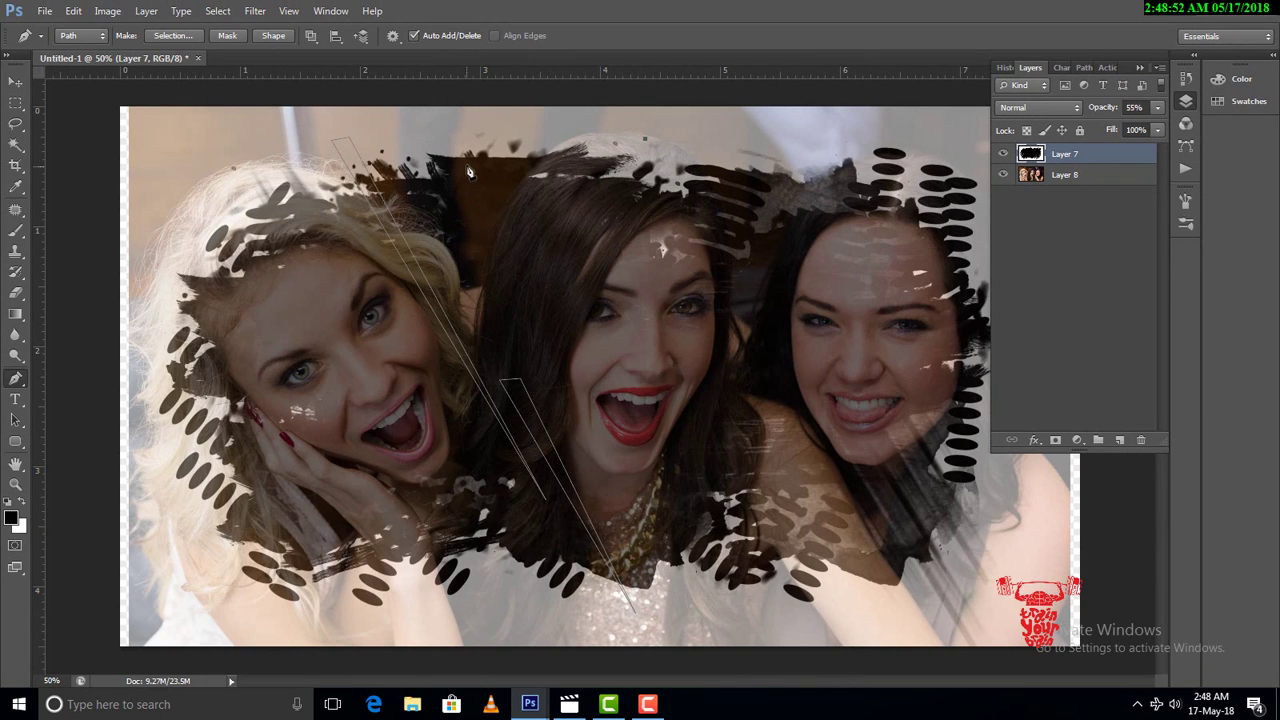
# Finish and close the second diagonal stripe outline, removing one misplaced point
pyautogui.click(455, 134)
pyautogui.click(479, 226)
pyautogui.hotkey('ctrl', 'z')
pyautogui.click(477, 121)
# Fill the stripe selection with white and set Layer 7 opacity to 100%
pyautogui.hotkey('ctrl', 'Return')
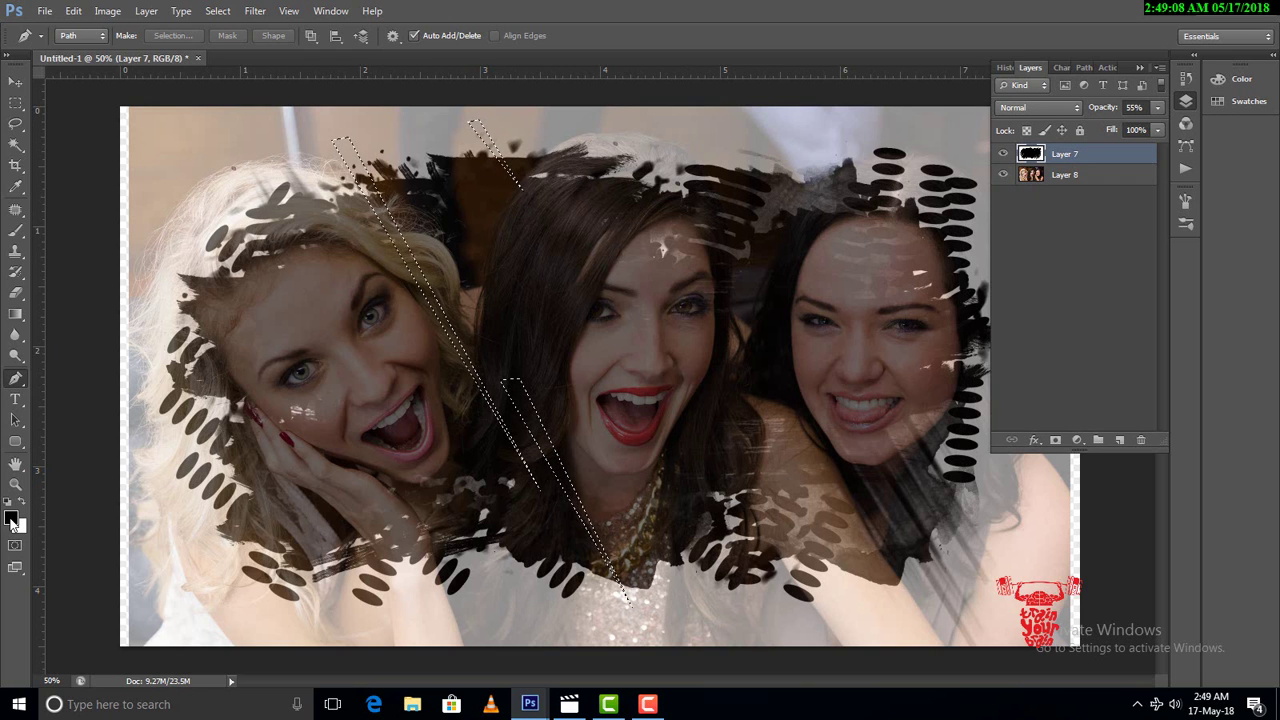
pyautogui.click(11, 518)
pyautogui.moveTo(957, 440); pyautogui.dragTo(952, 218)
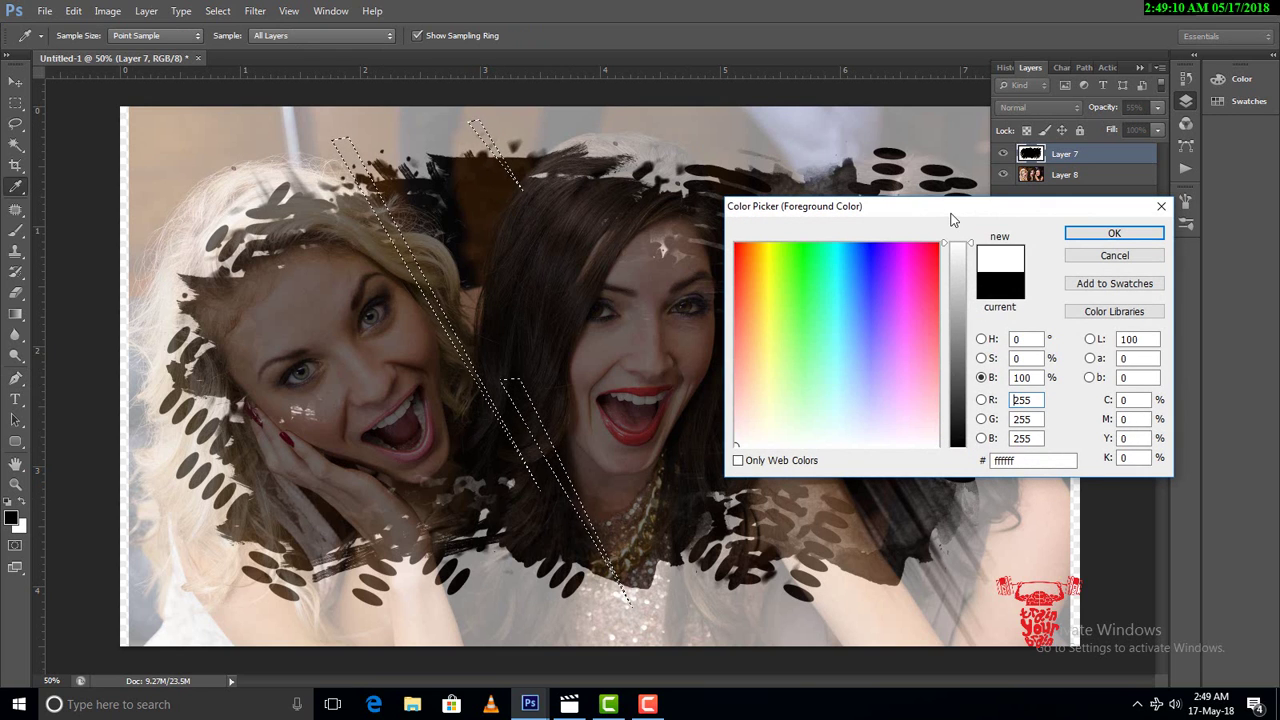
pyautogui.click(1140, 233)
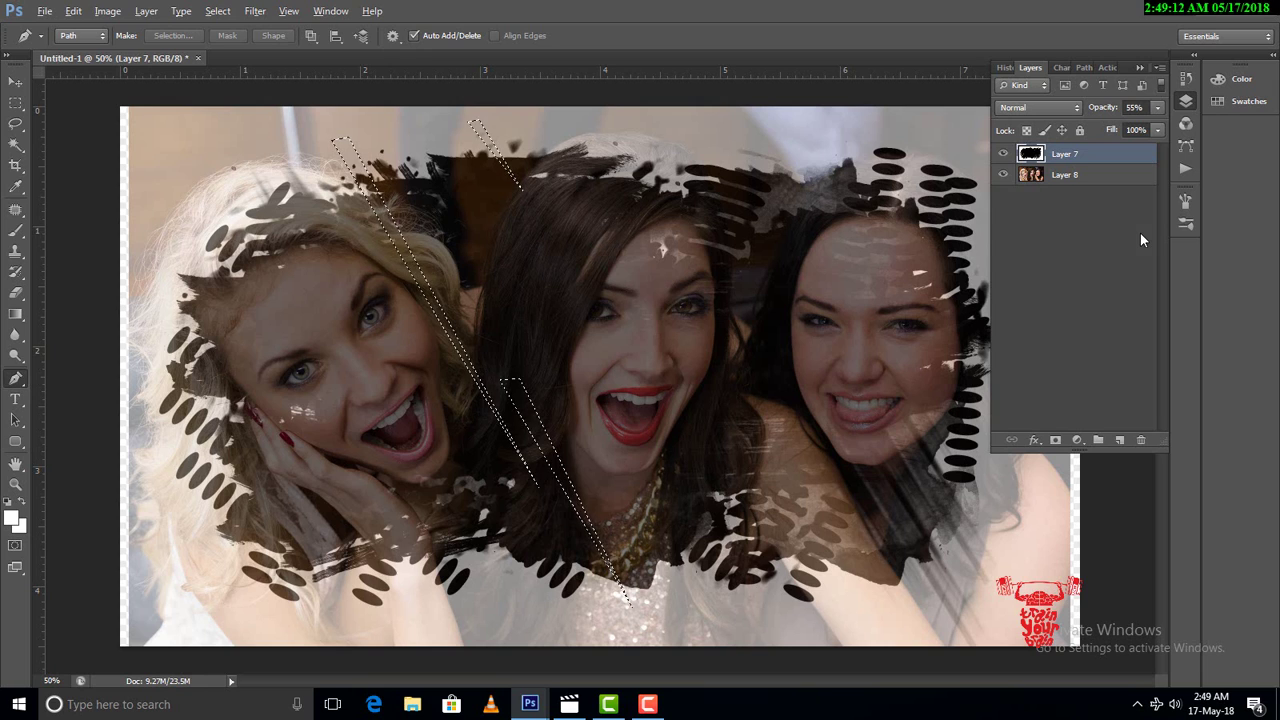
pyautogui.hotkey('alt', 'BackSpace')
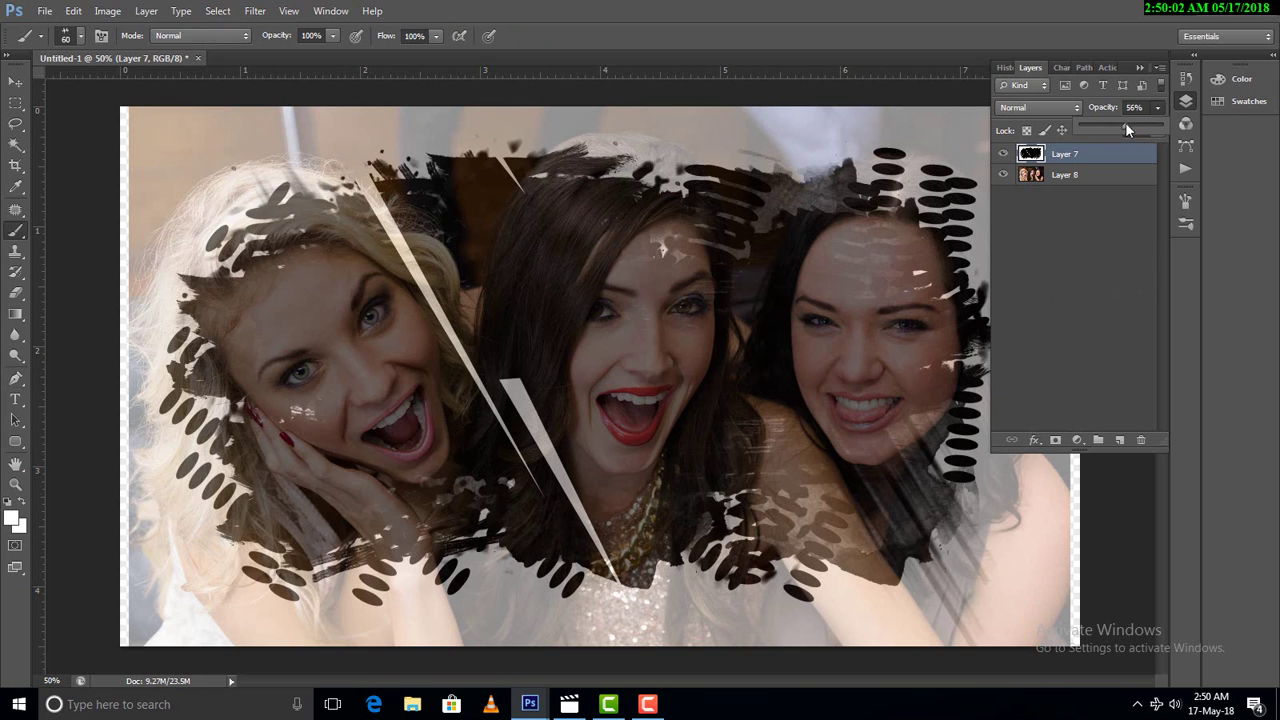
pyautogui.moveTo(1125, 126); pyautogui.dragTo(1228, 125)
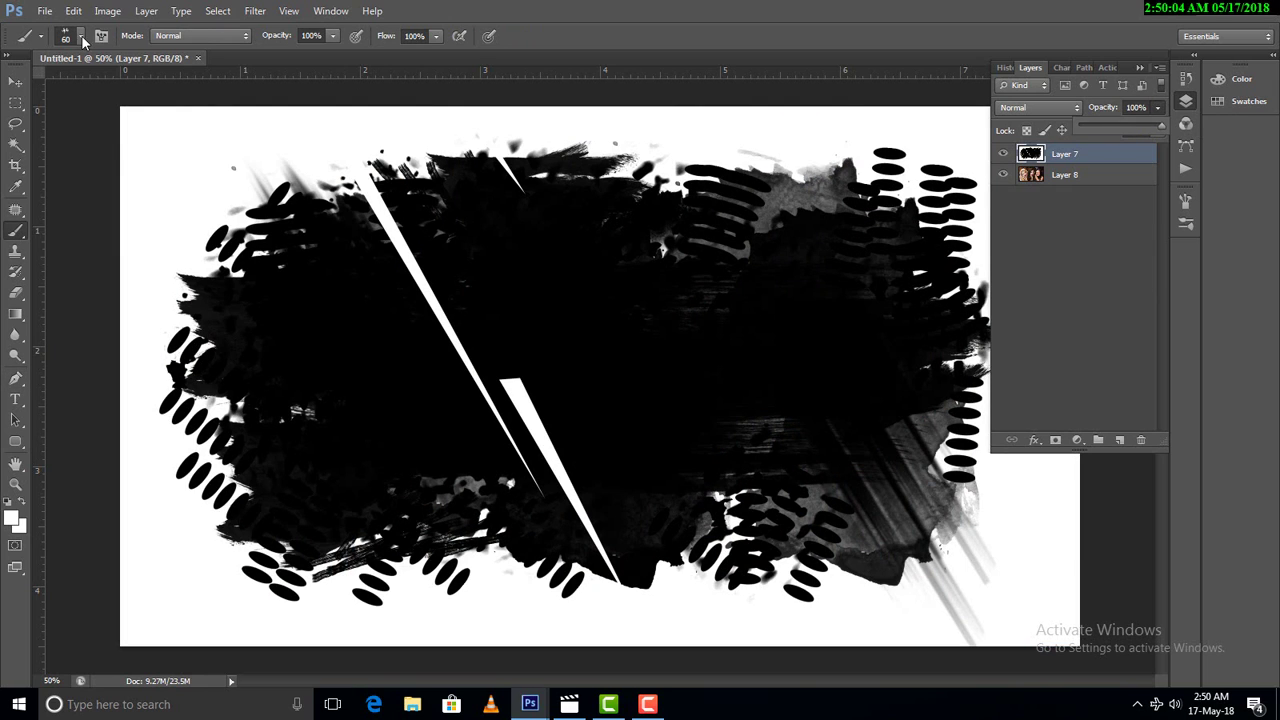
# Set the brush layer's (Layer 7) opacity to 100%
pyautogui.click(1160, 106)
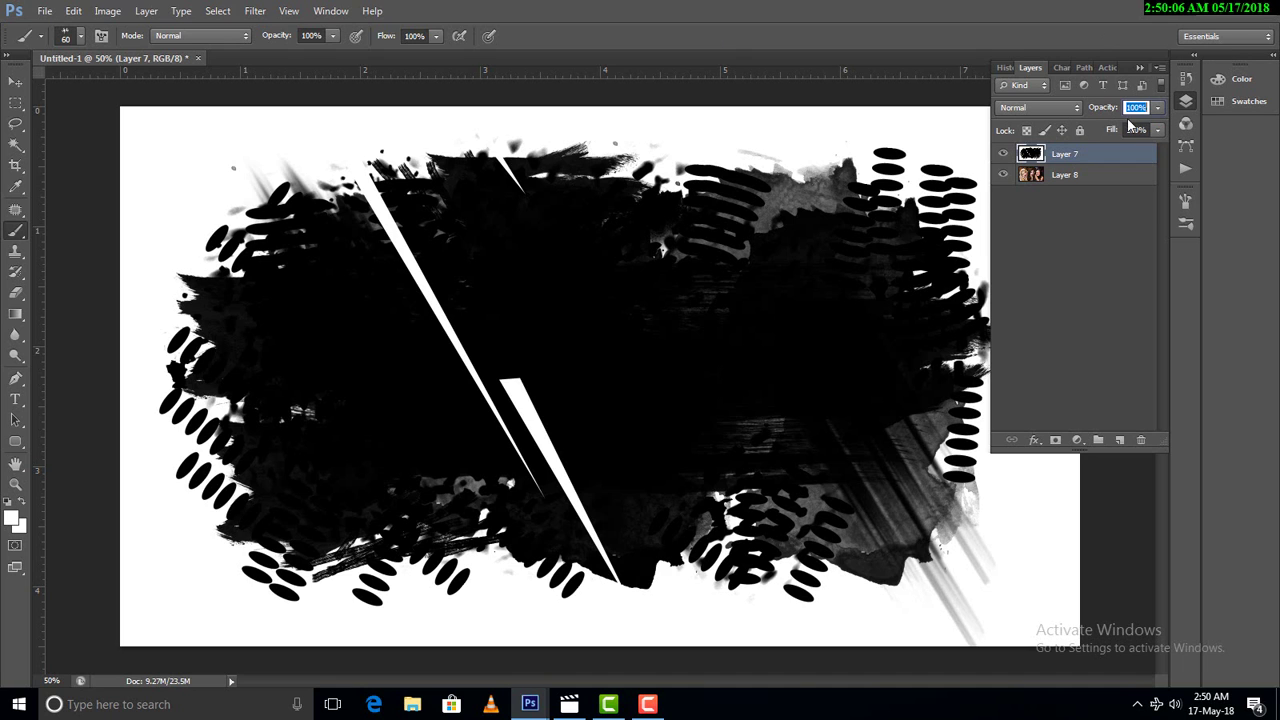
pyautogui.click(1158, 108)
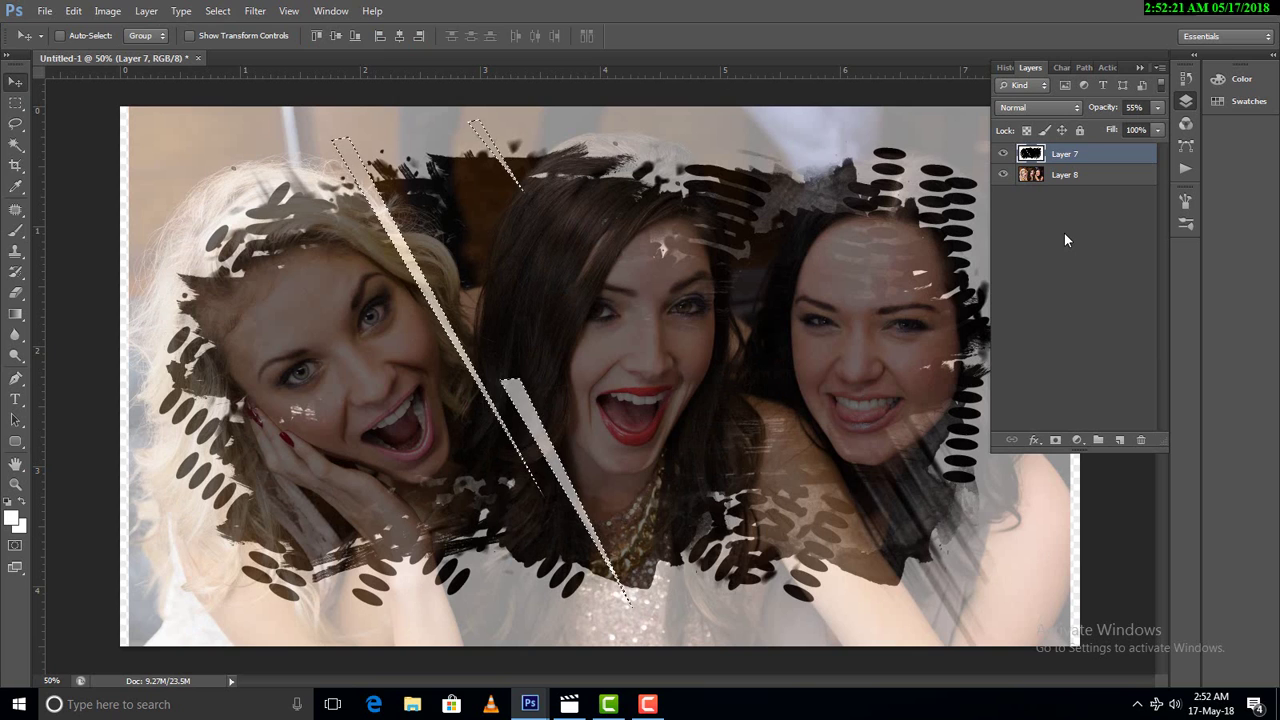
pyautogui.click(1158, 107)
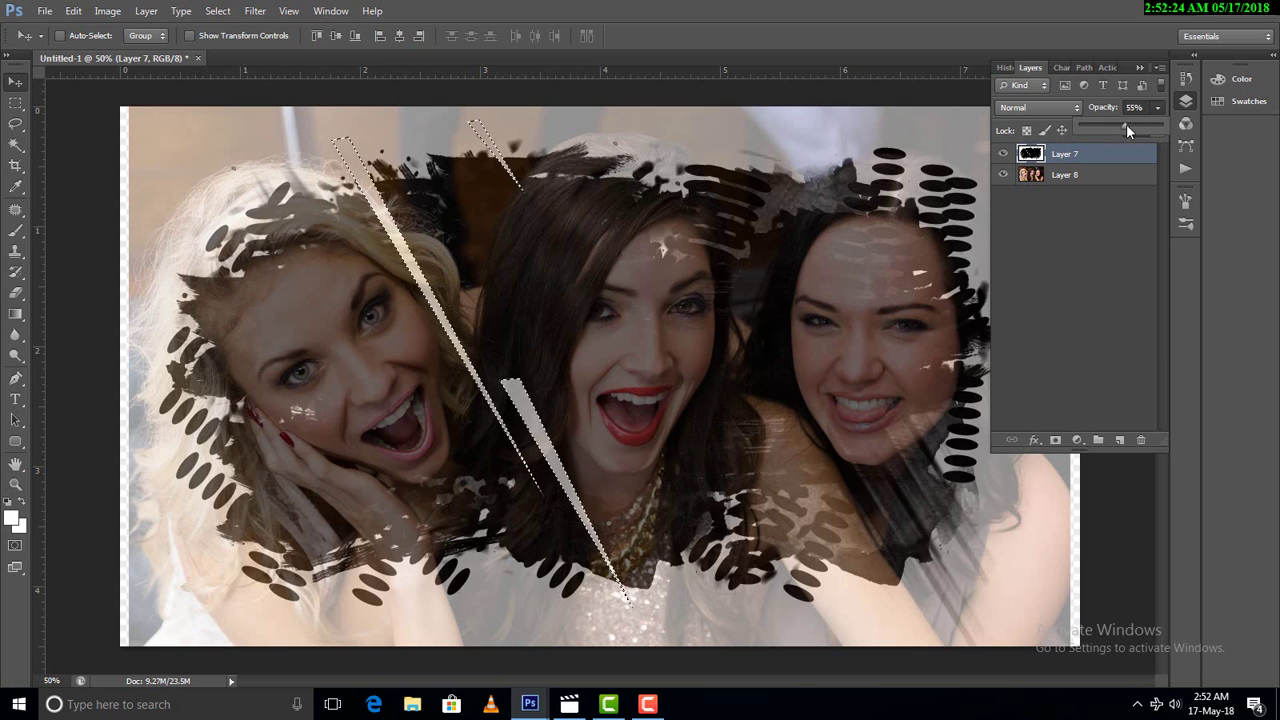
pyautogui.moveTo(1127, 131); pyautogui.dragTo(1166, 131)
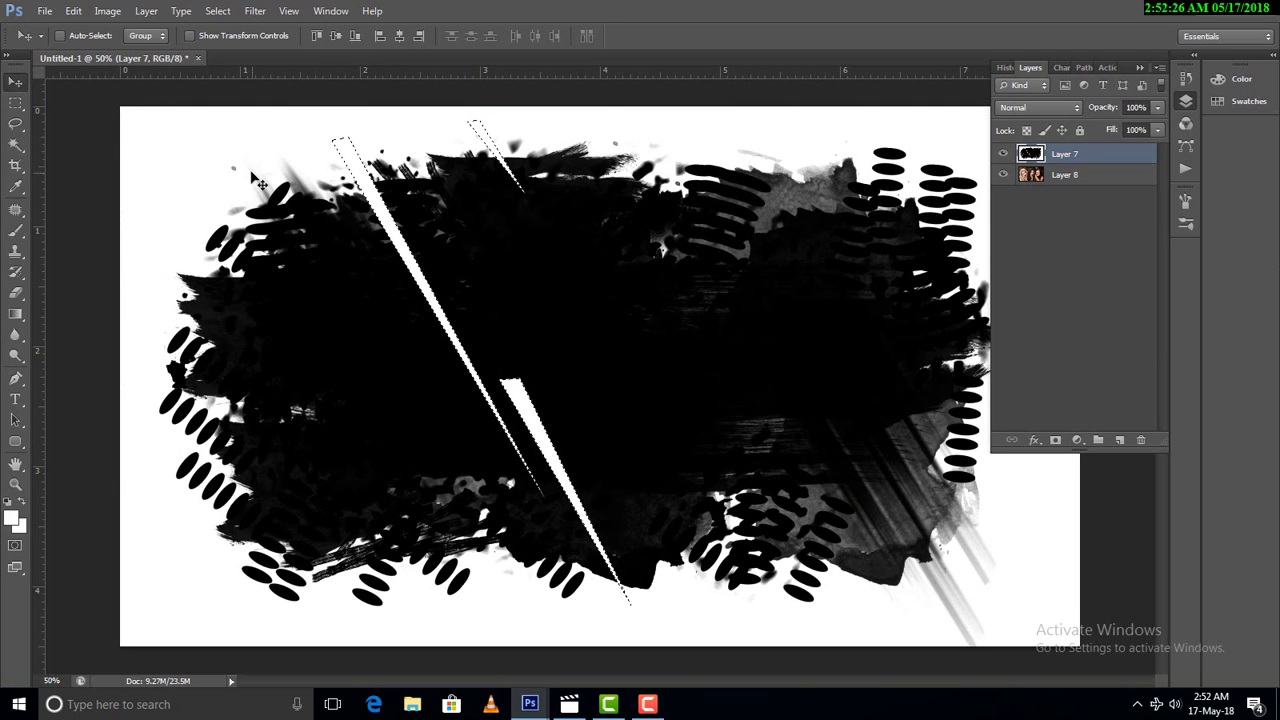
# Reload the stripe selection and add empty Layer 9 above the brush layer
pyautogui.hotkey('ctrl', 'd')
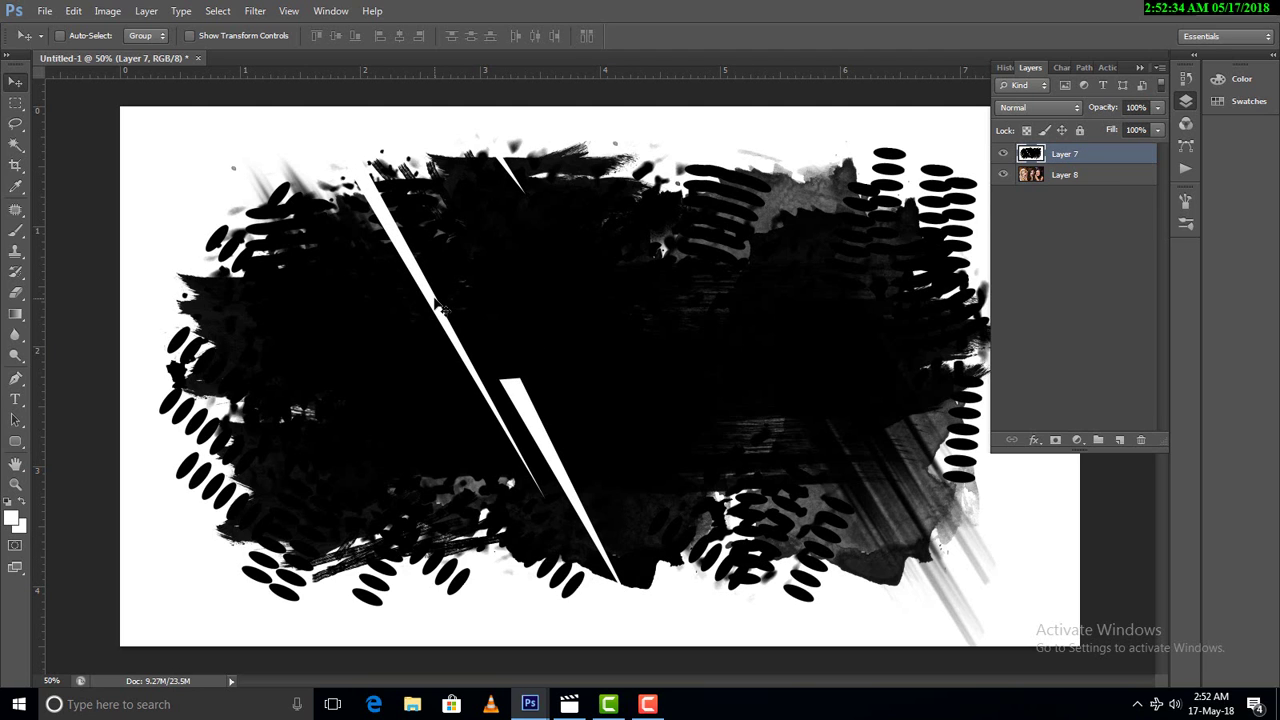
pyautogui.hotkey('ctrl', 'shift', 'd')
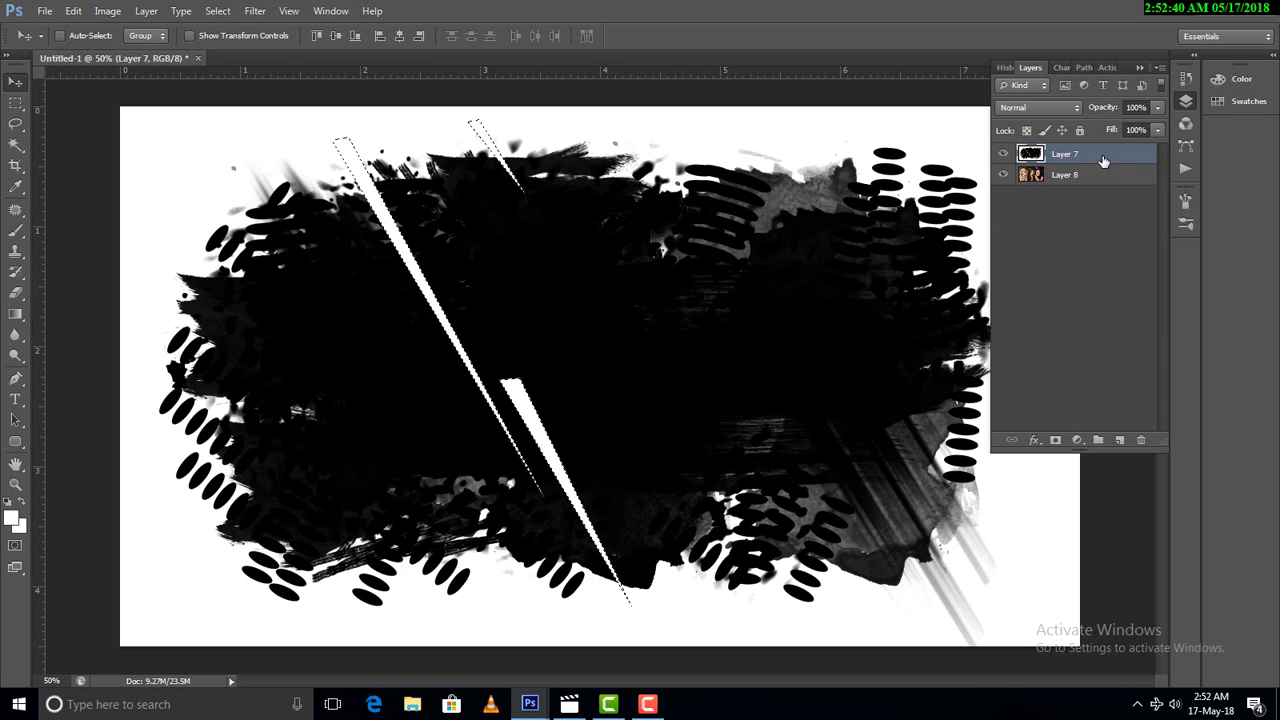
pyautogui.click(1118, 441)
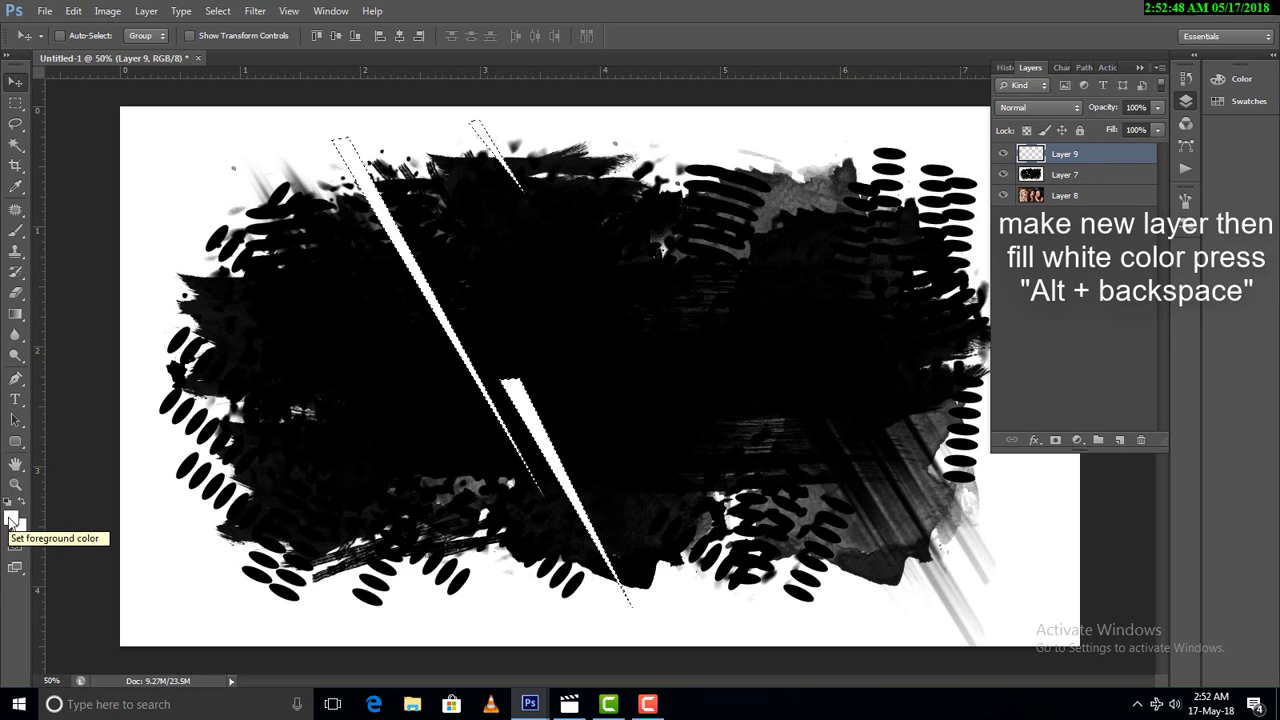
# Fill Layer 9 with white stripes, then duplicate and shift them as Layer 9 copy
pyautogui.hotkey('alt', 'BackSpace')
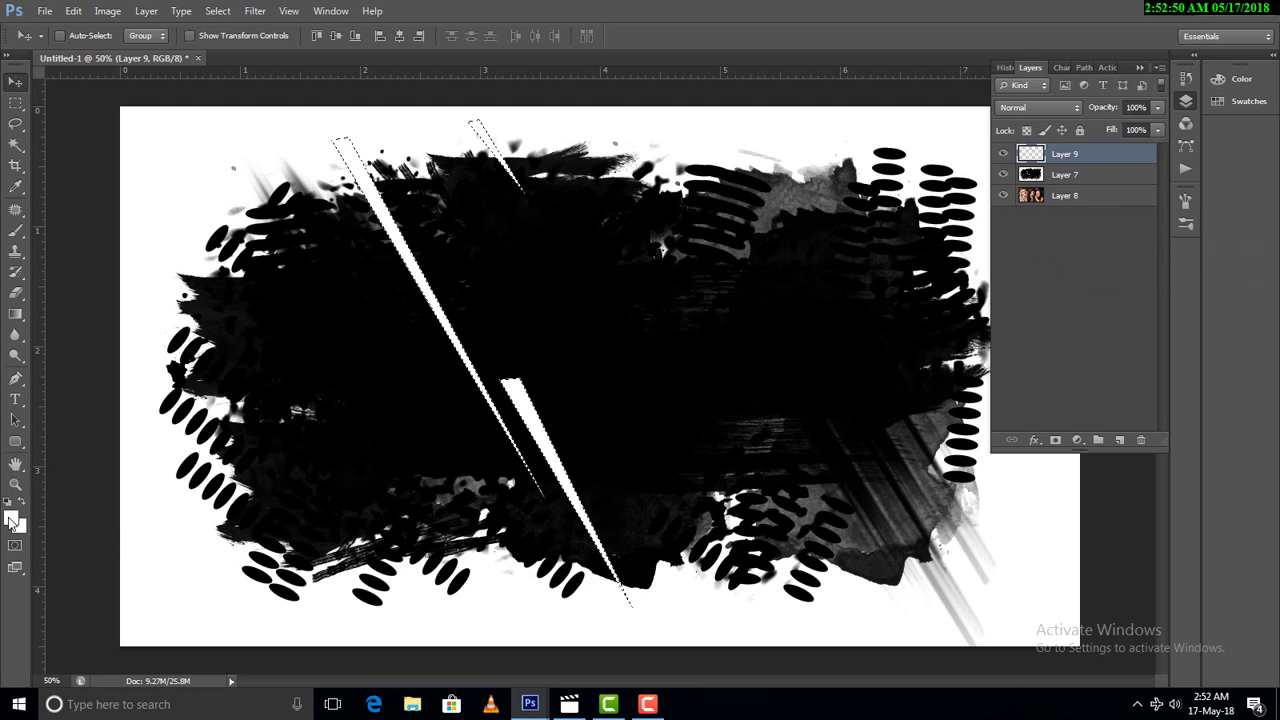
pyautogui.hotkey('ctrl', 'd')
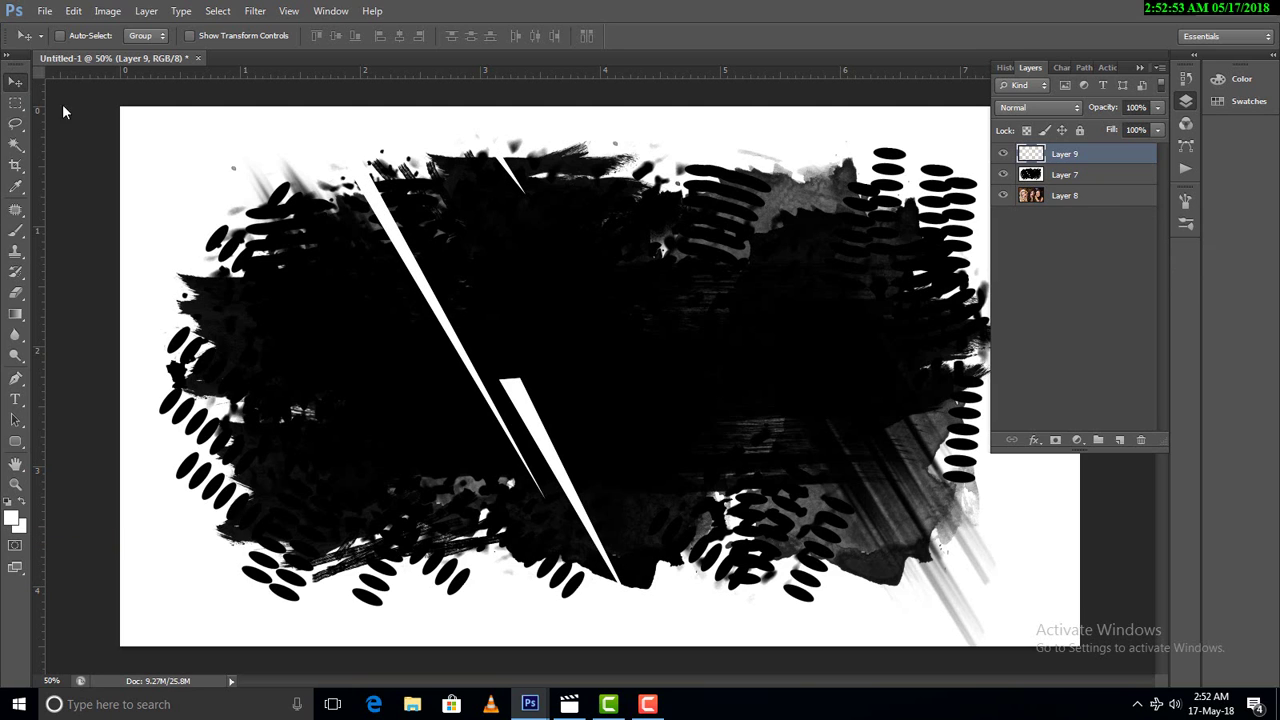
pyautogui.moveTo(405, 240)
pyautogui.mouseDown()
pyautogui.moveTo(660, 242)
pyautogui.moveTo(724, 290)
pyautogui.mouseUp()
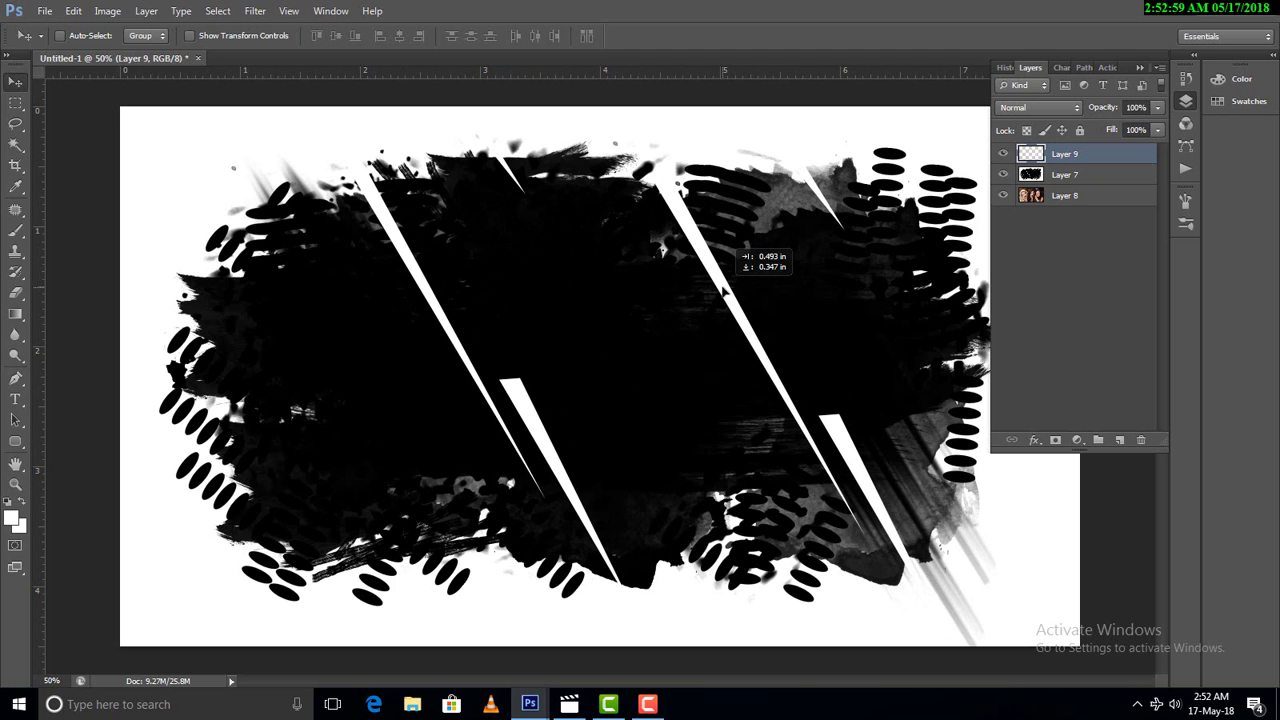
pyautogui.click(1003, 175)
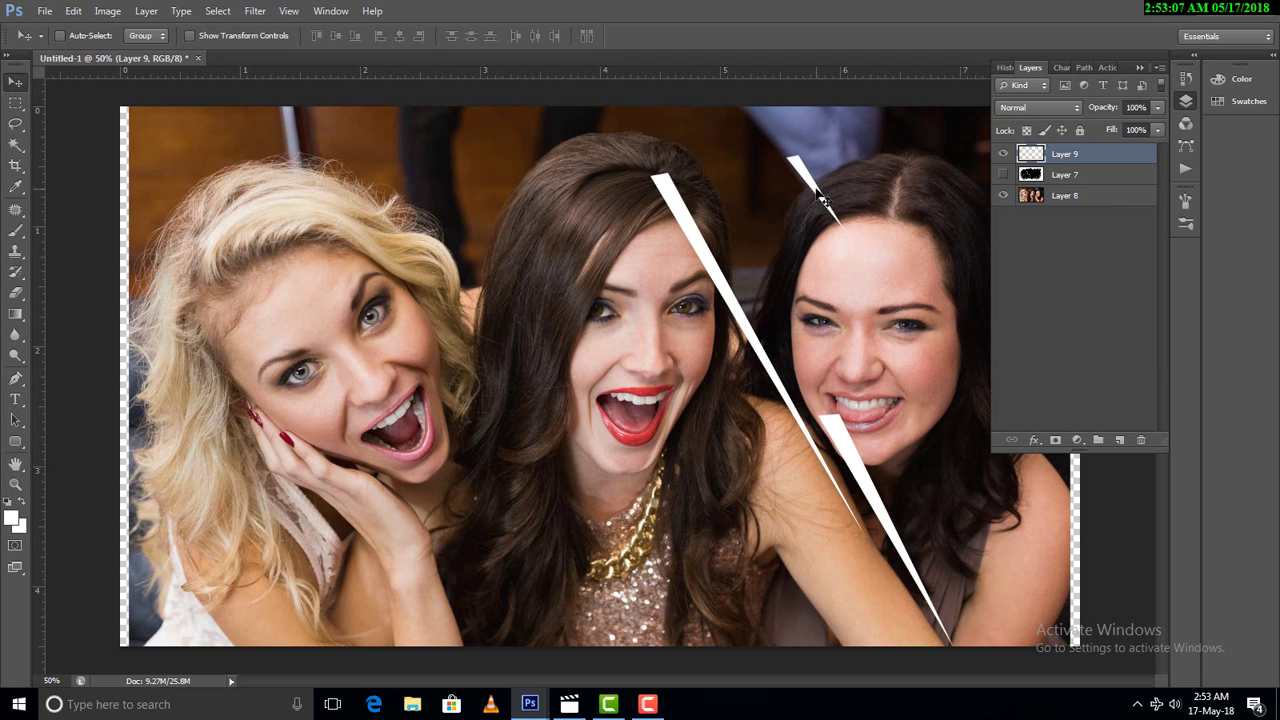
pyautogui.moveTo(828, 205)
pyautogui.mouseDown()
pyautogui.moveTo(1005, 115)
pyautogui.moveTo(672, 260)
pyautogui.moveTo(652, 190)
pyautogui.moveTo(144, 352)
pyautogui.mouseUp()
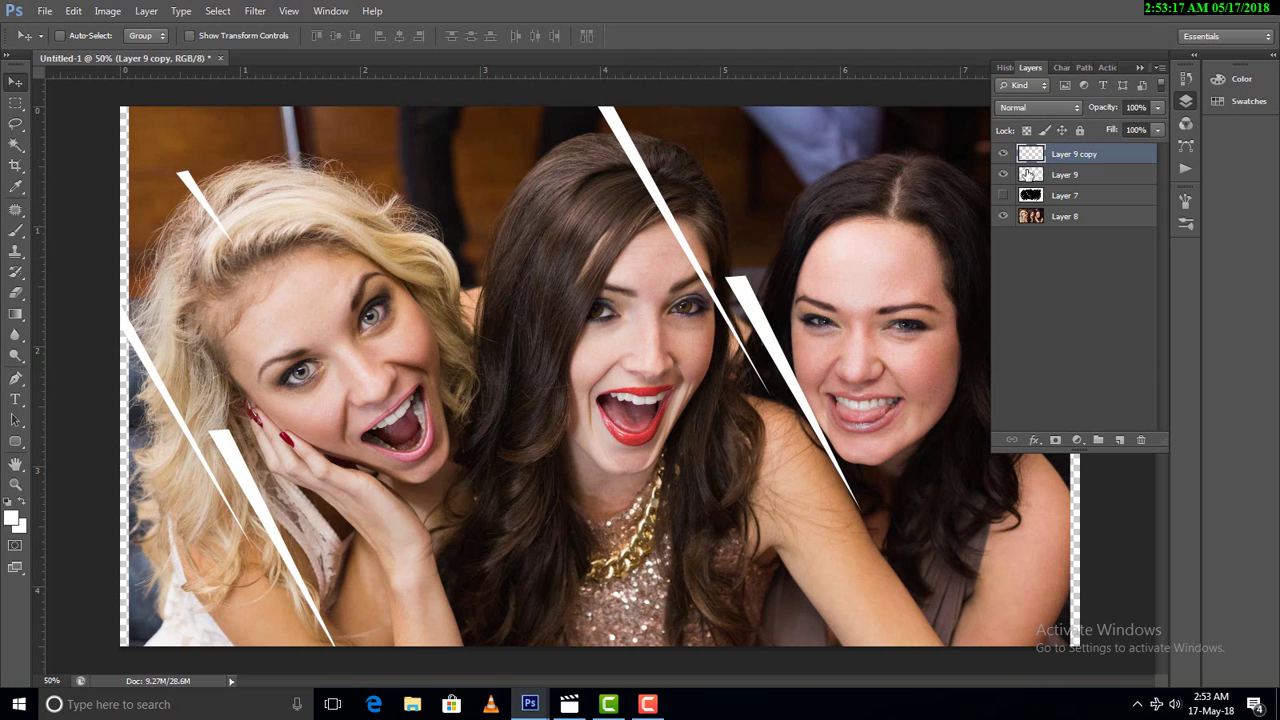
pyautogui.click(1004, 196)
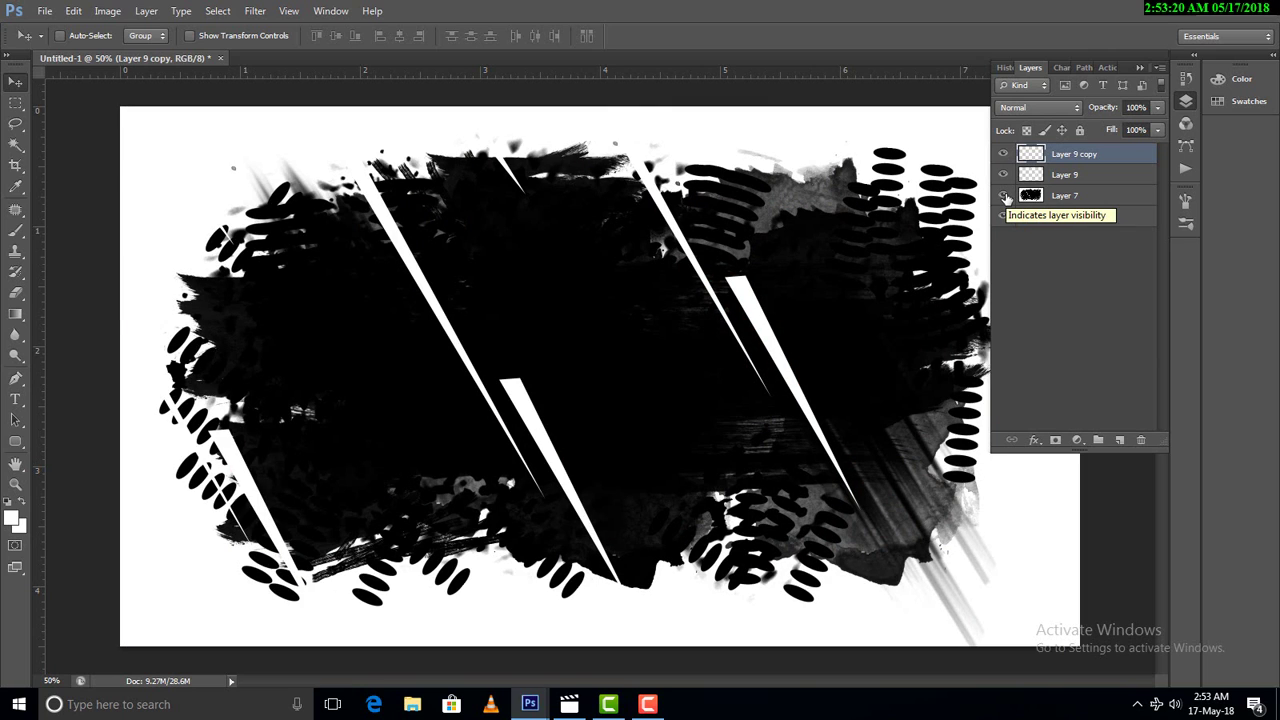
# Merge Layer 9 copy, Layer 9 and Layer 7, then add a hidden white-filled layer
pyautogui.keyDown('shift'); pyautogui.click(1075, 196); pyautogui.keyUp('shift')
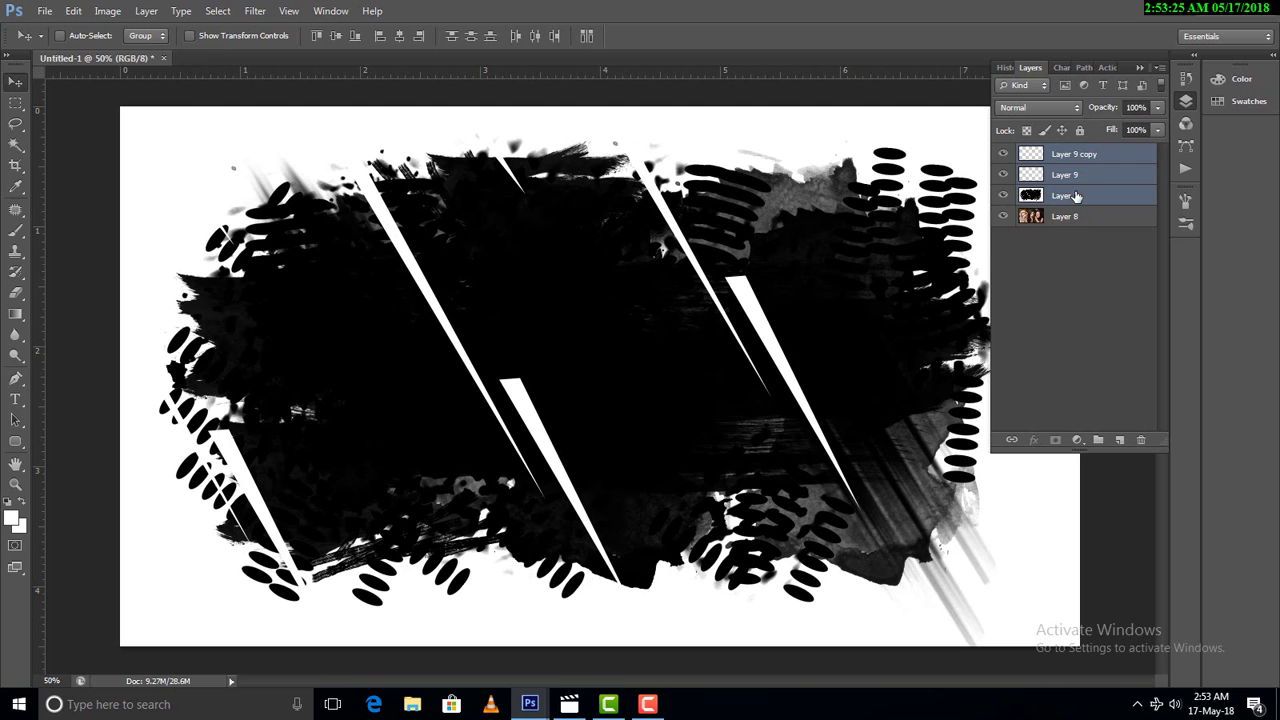
pyautogui.hotkey('ctrl', 'e')
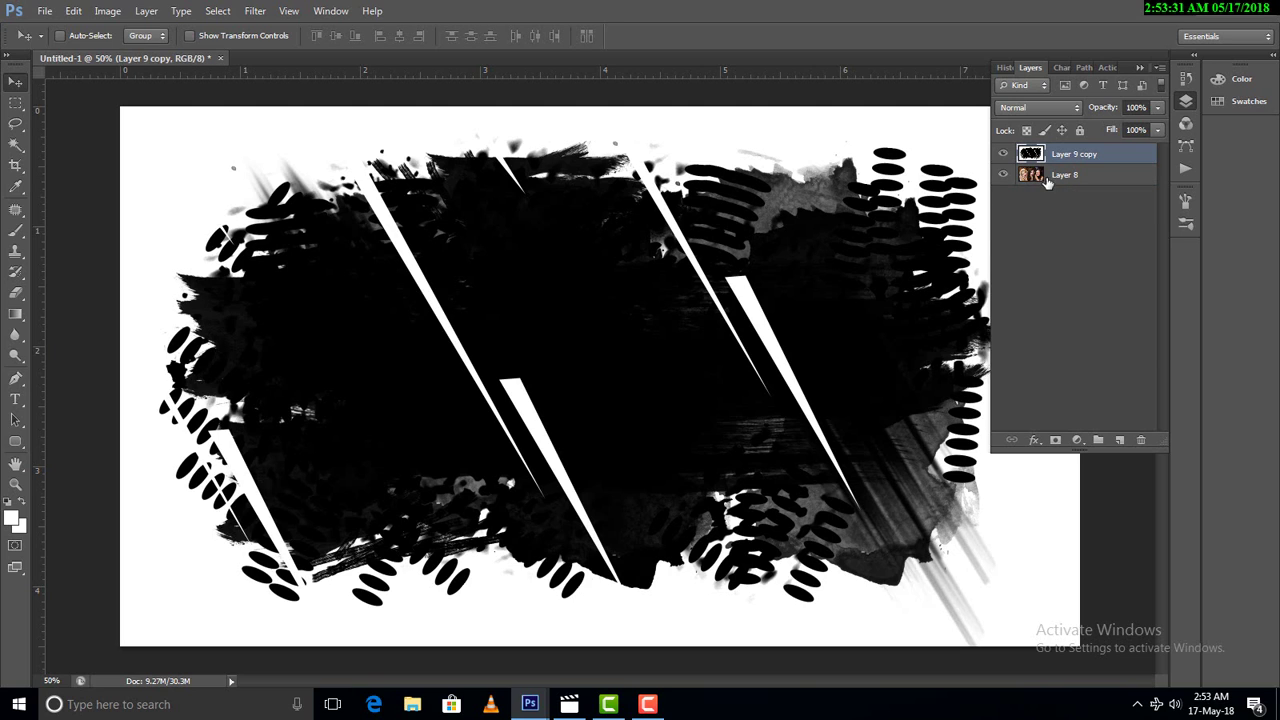
pyautogui.click(1118, 441)
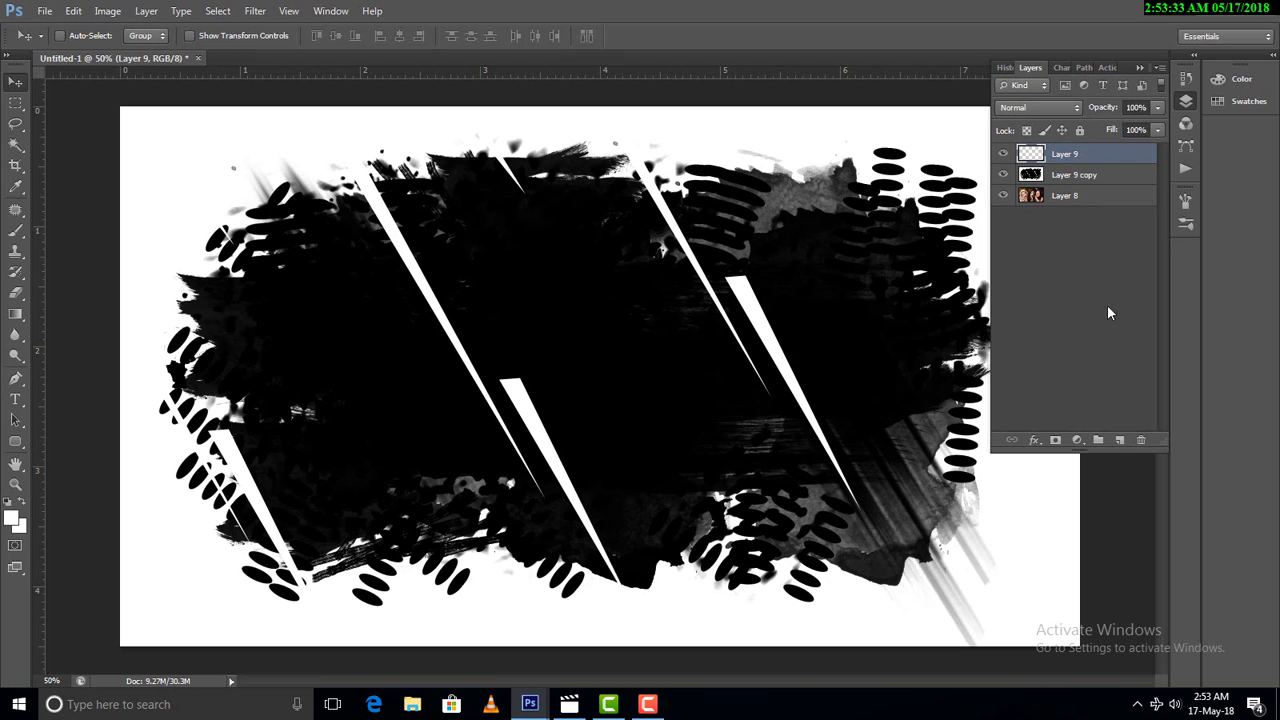
pyautogui.hotkey('alt', 'BackSpace')
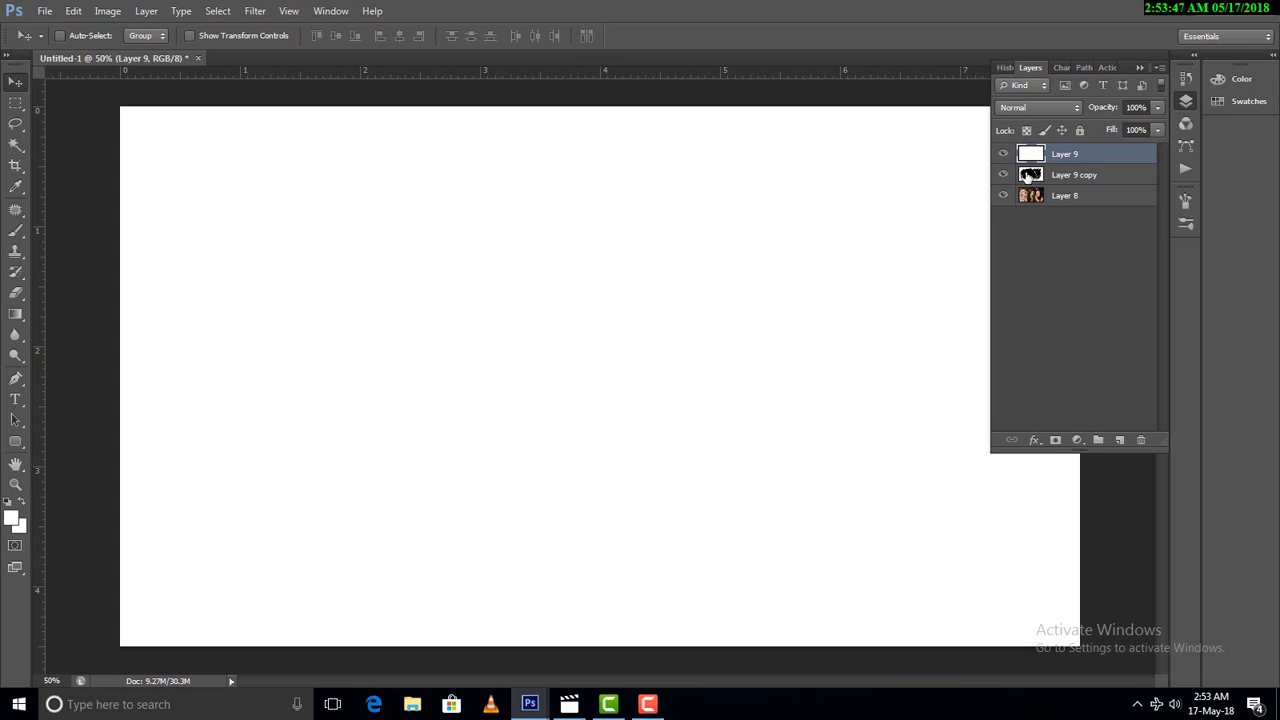
pyautogui.click(1004, 156)
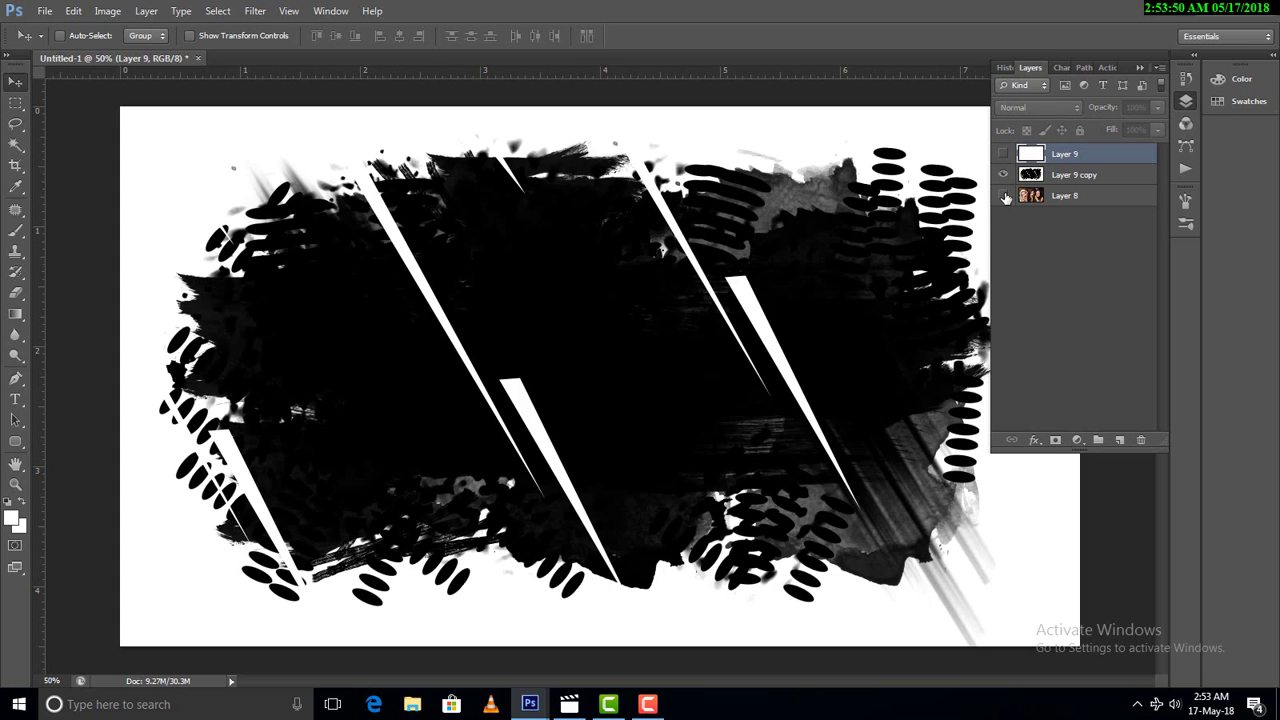
pyautogui.click(1032, 176)
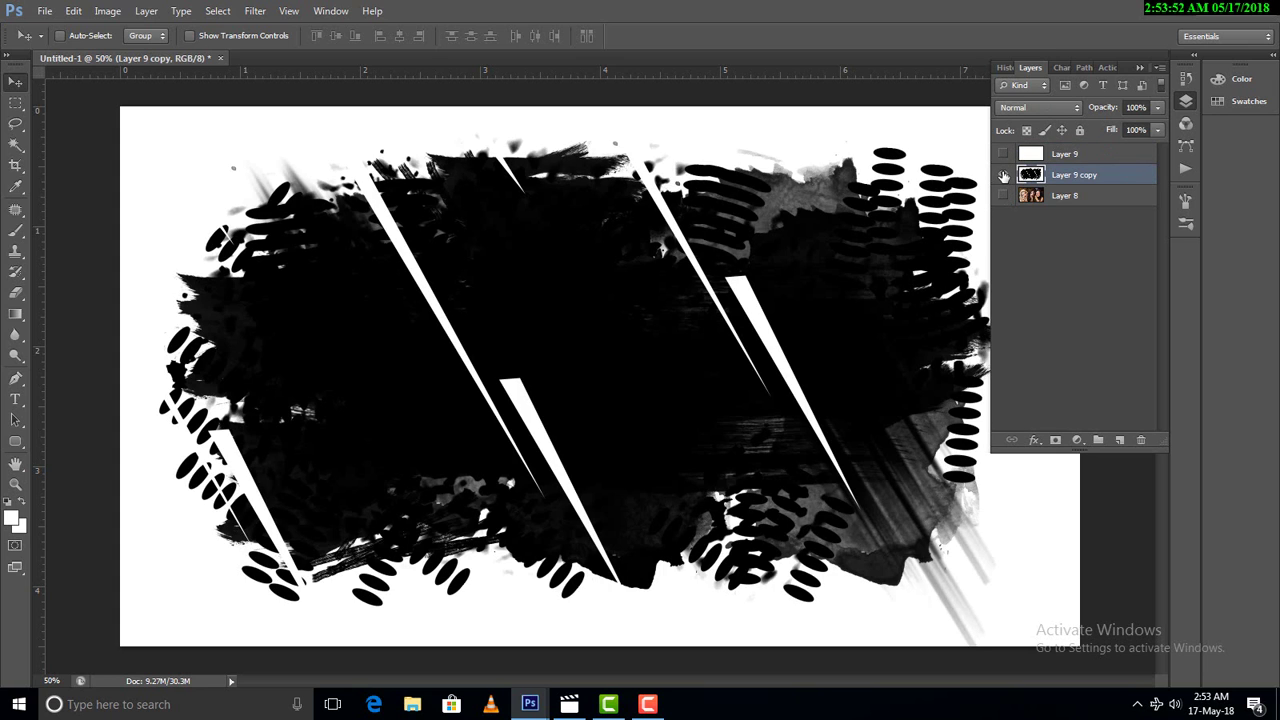
# Select the black brush patch on Layer 9 copy via Color Range at fuzziness 200
pyautogui.click(216, 11)
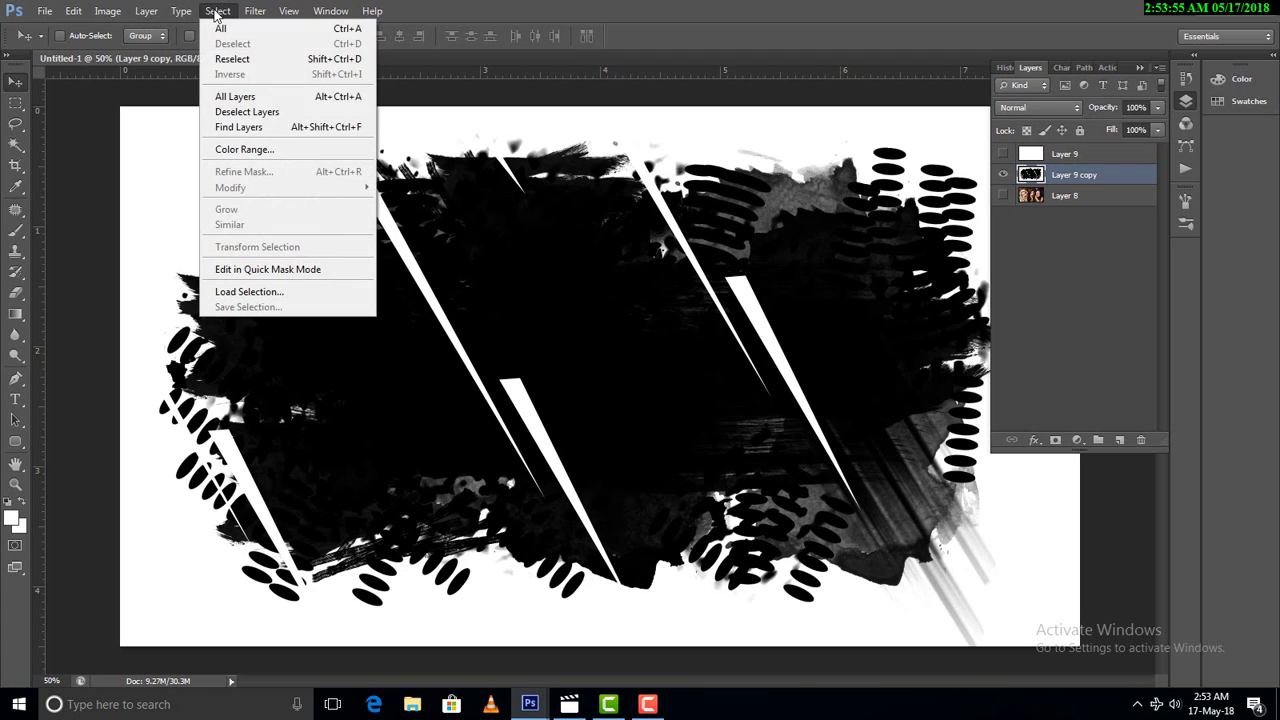
pyautogui.click(244, 149)
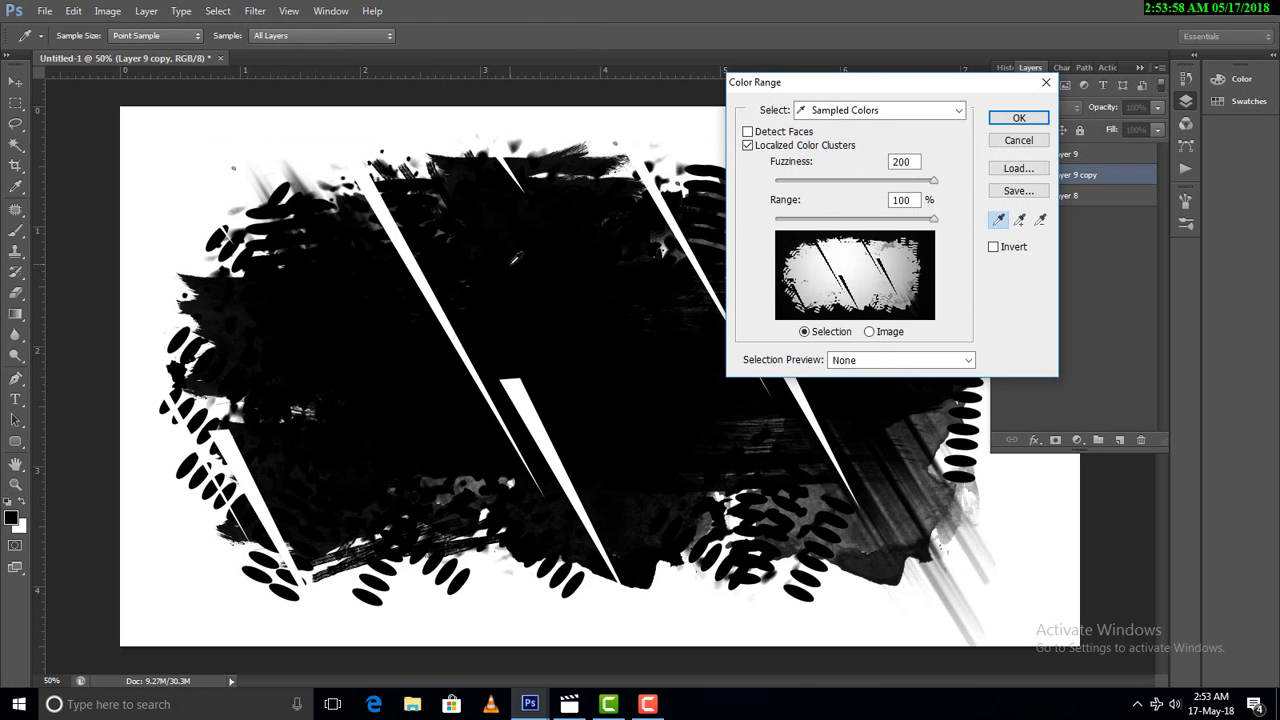
pyautogui.click(935, 183)
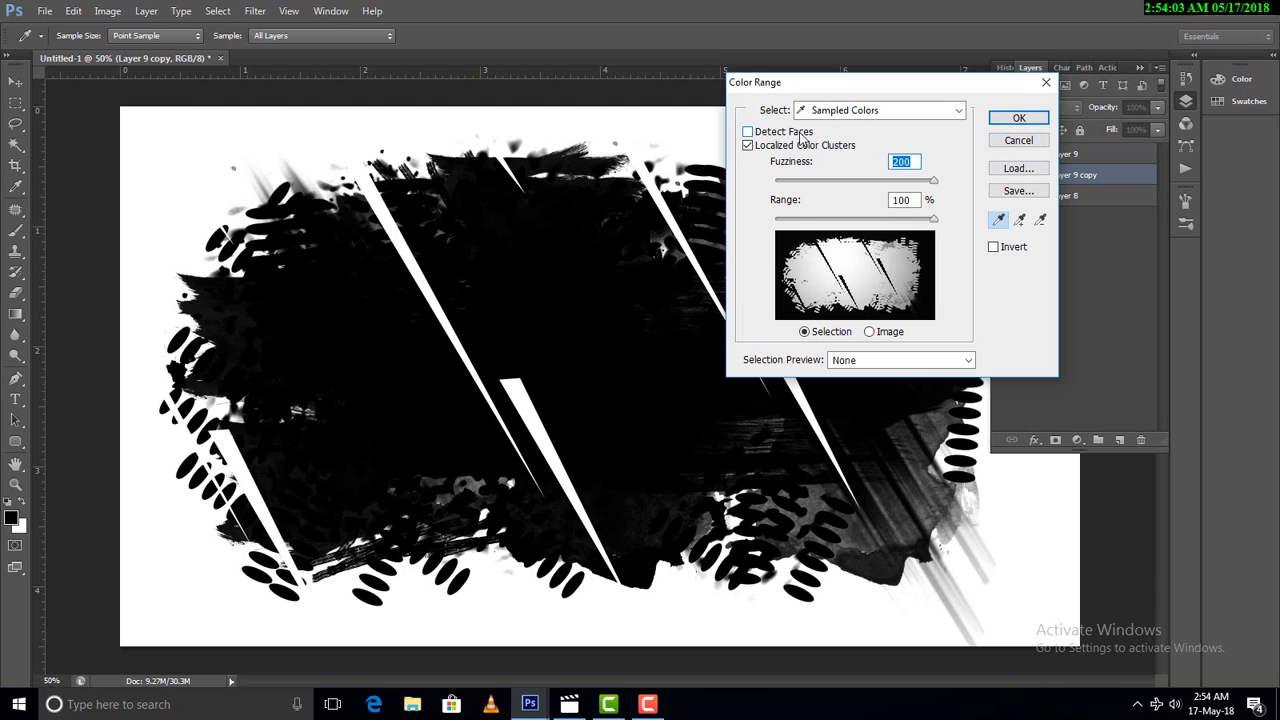
pyautogui.click(1018, 119)
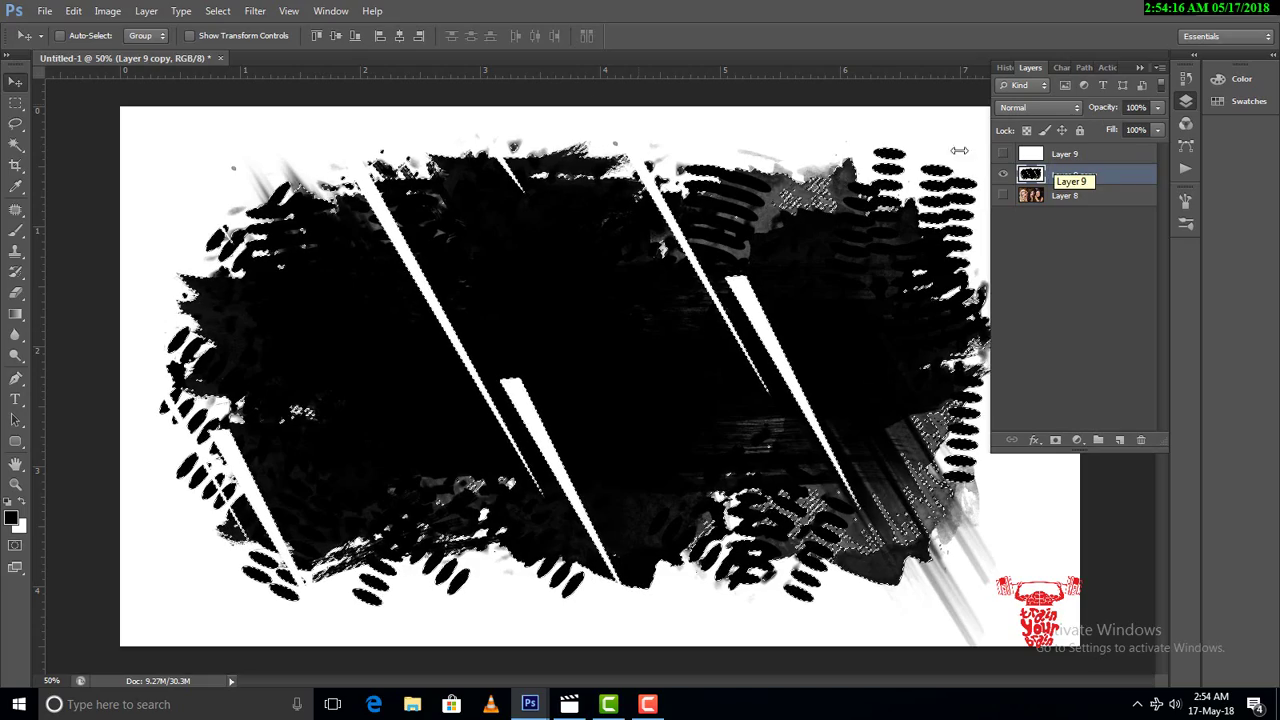
pyautogui.click(218, 11)
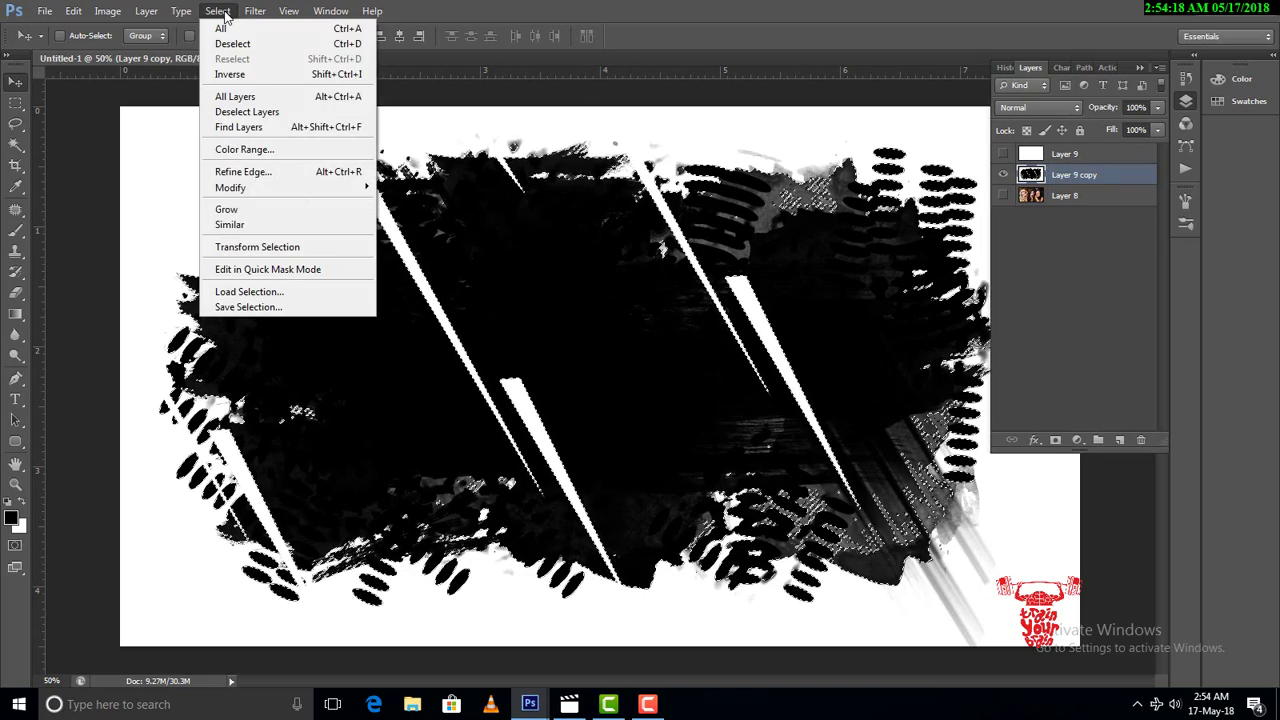
# Invert the selection, hide Layer 9 copy, and mask white Layer 9 with it
pyautogui.click(266, 75)
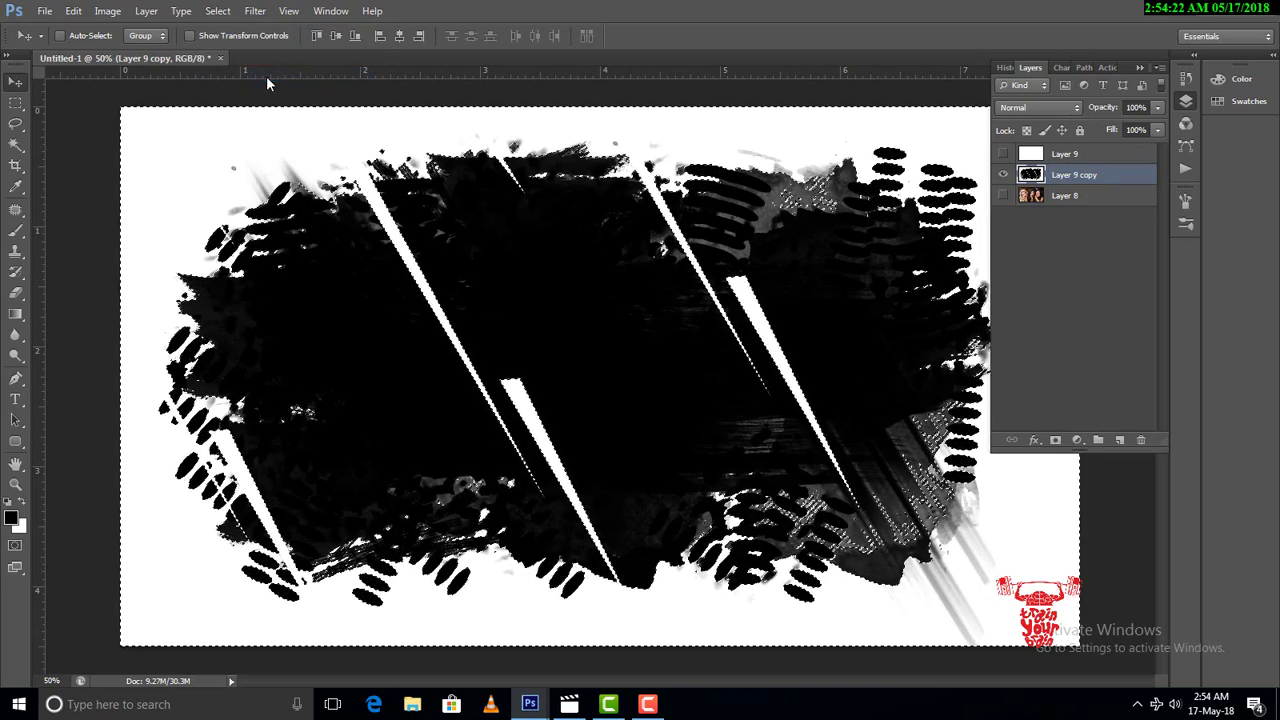
pyautogui.click(1065, 155)
pyautogui.click(1003, 154)
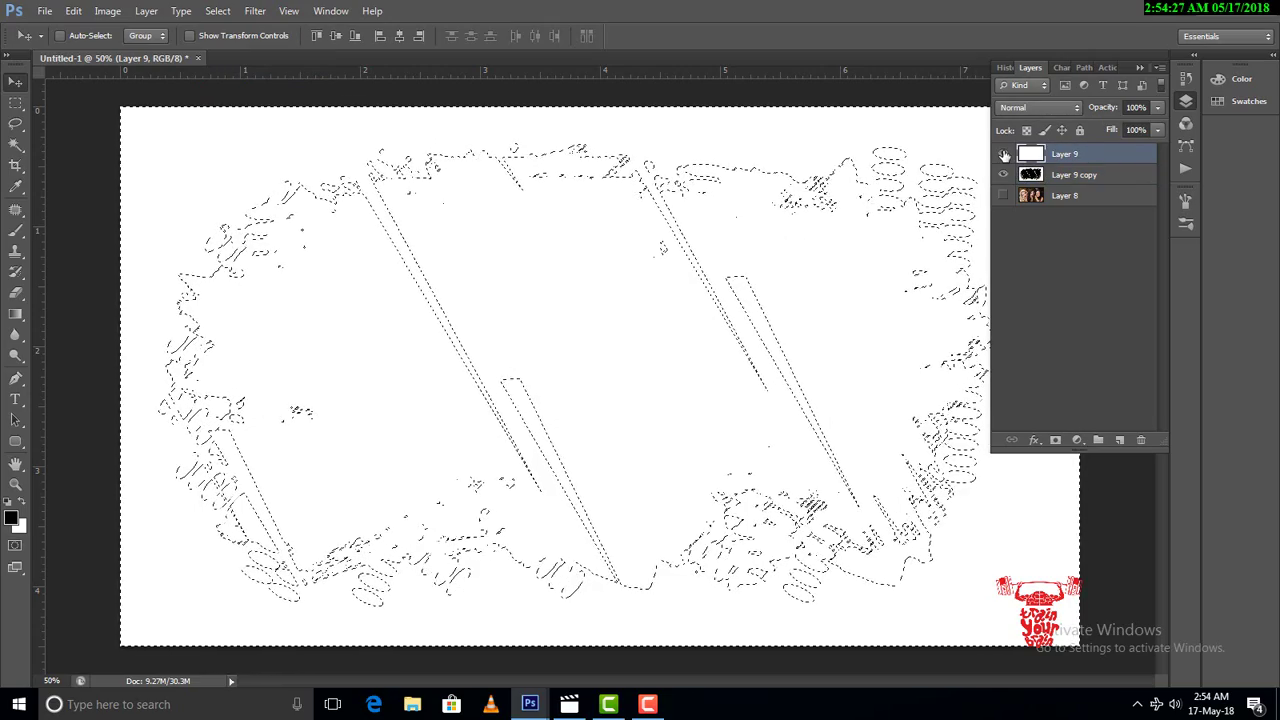
pyautogui.click(1002, 175)
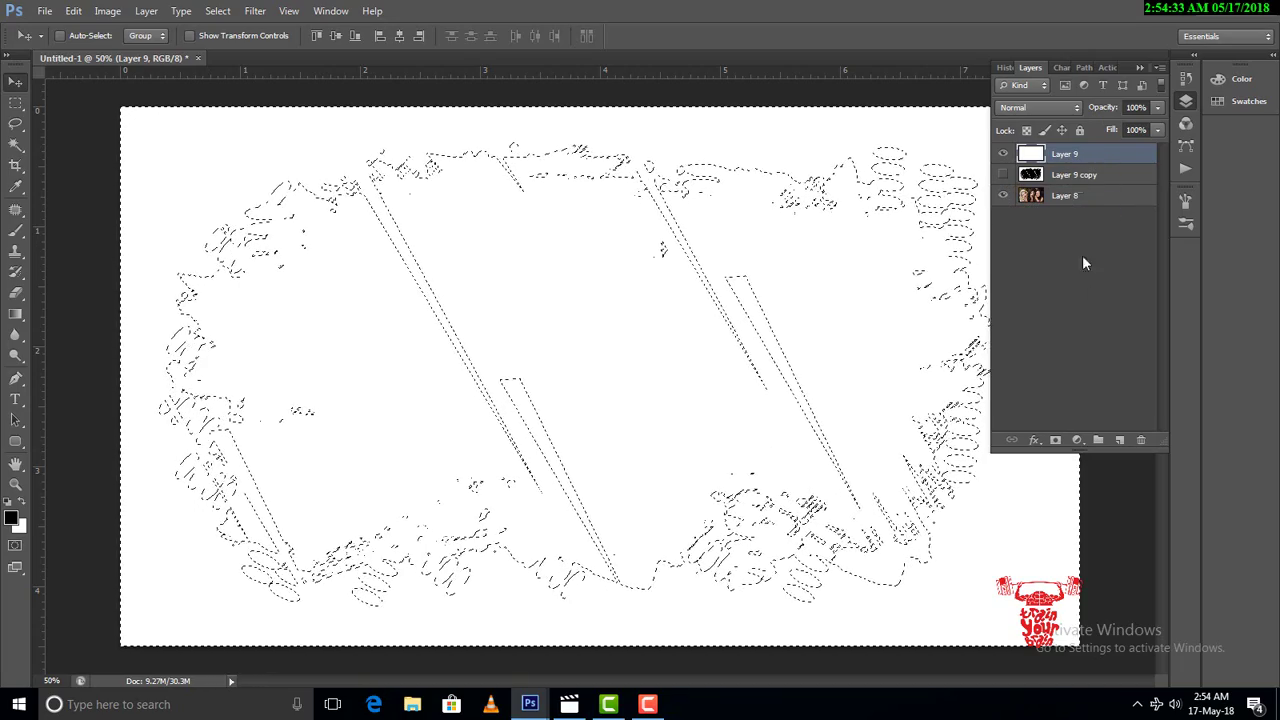
pyautogui.click(1055, 440)
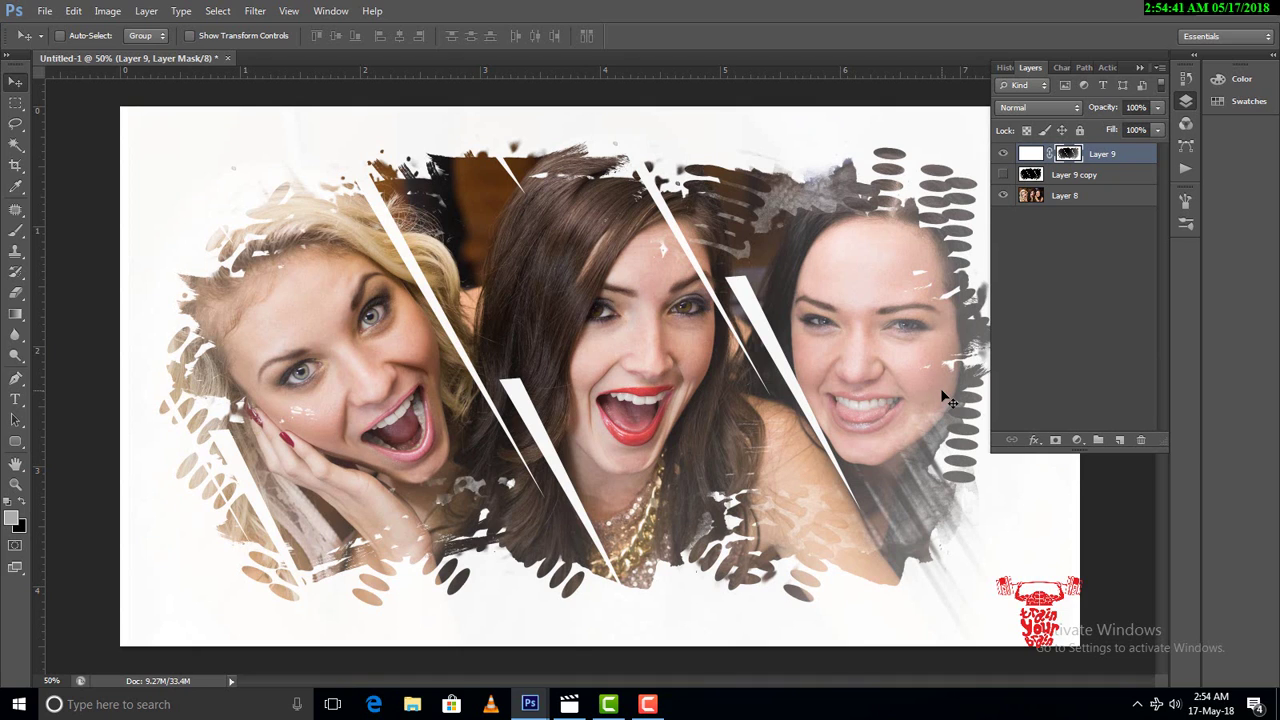
# Scale the Layer 8 photo up to about 105% and nudge it into place
pyautogui.click(1095, 199)
pyautogui.hotkey('ctrl', 't')
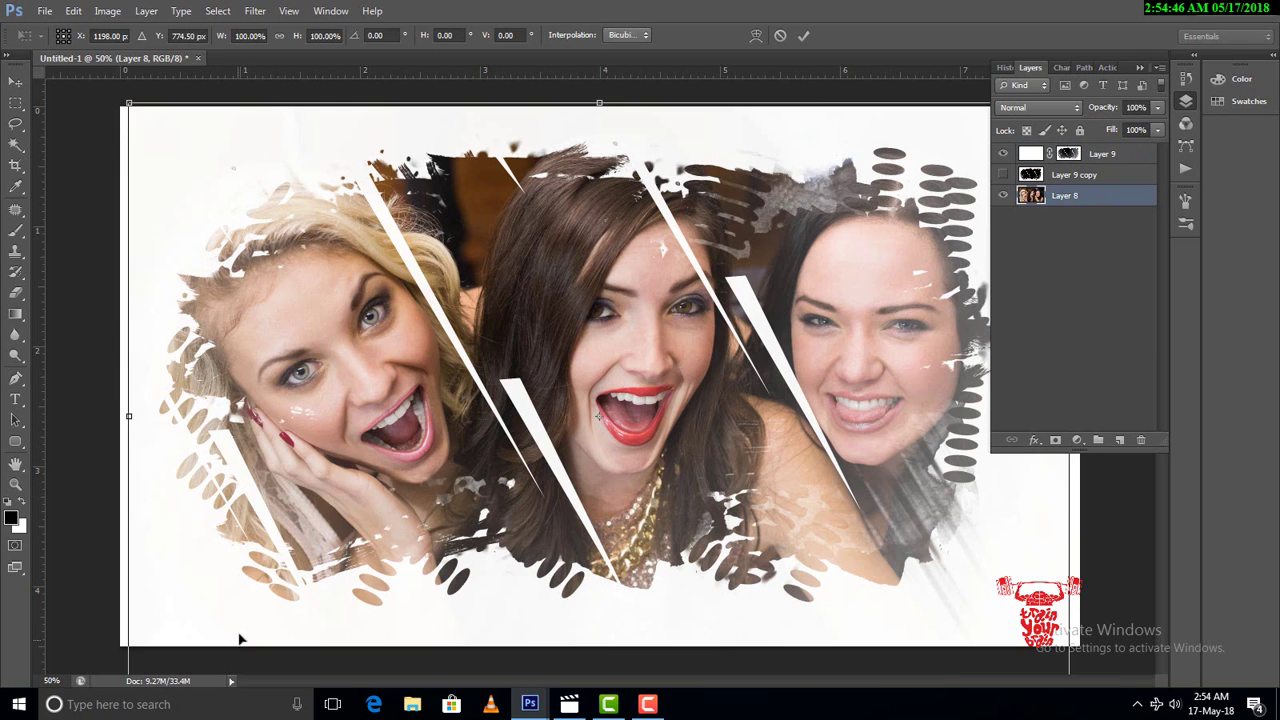
pyautogui.hotkey('ctrl', '-')
pyautogui.moveTo(913, 612); pyautogui.dragTo(924, 630)
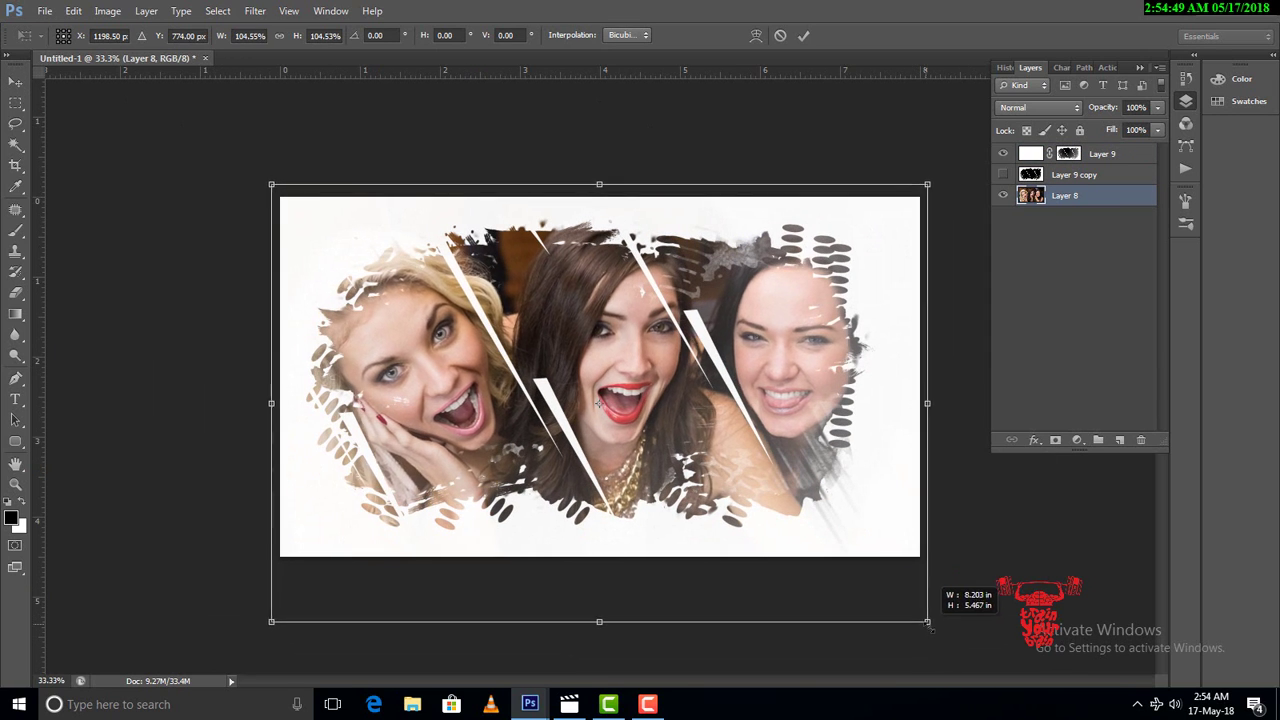
pyautogui.moveTo(821, 422); pyautogui.dragTo(826, 430)
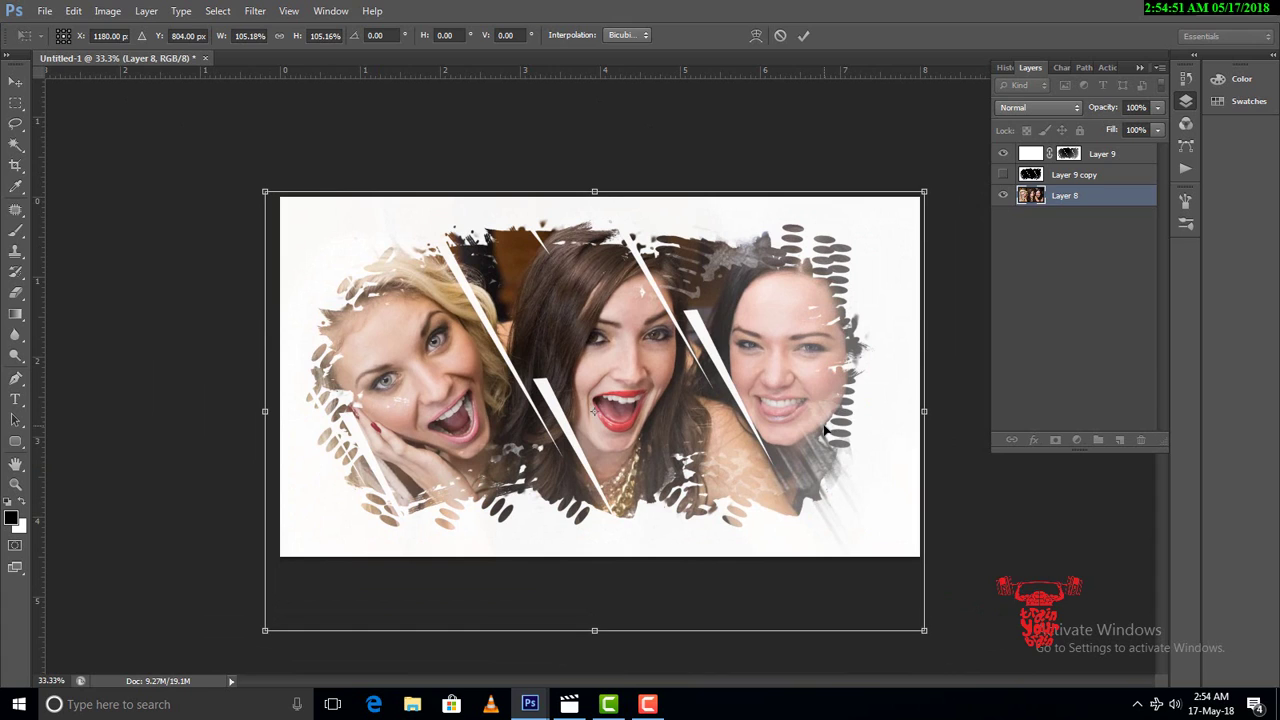
pyautogui.press('Return')
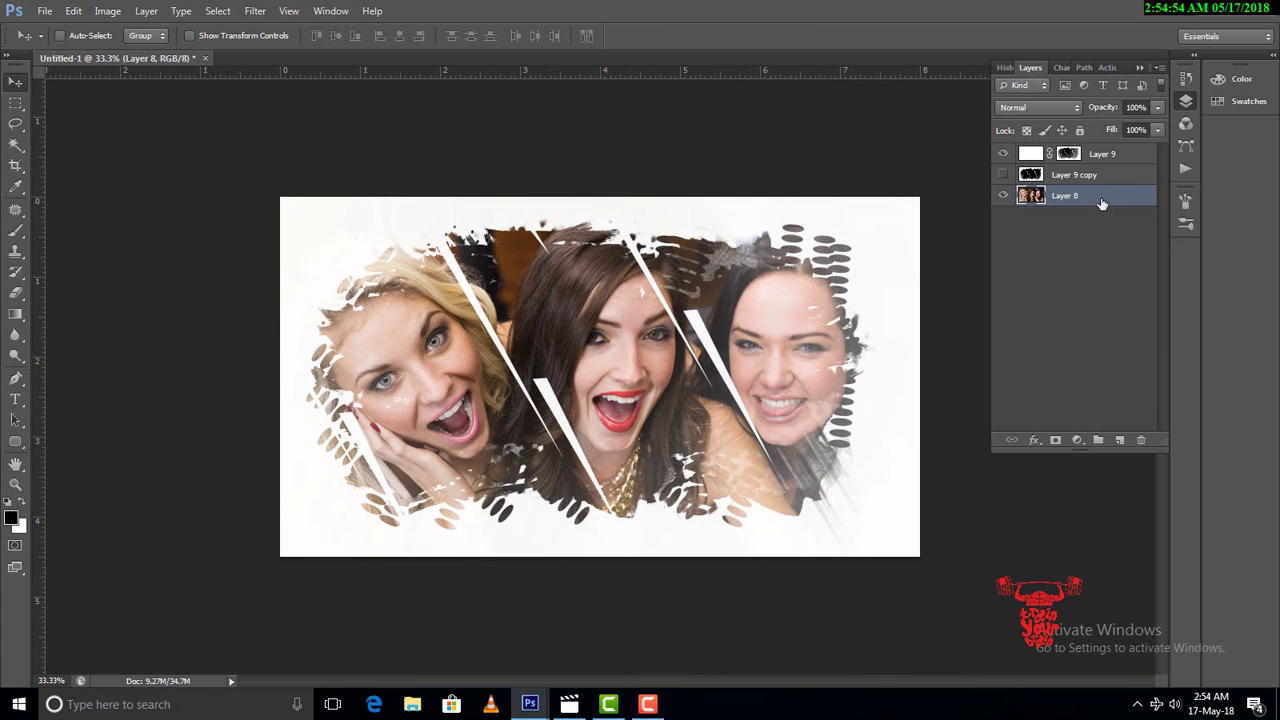
# Duplicate the photo as Layer 8 copy with Overlay blend mode at 59% opacity
pyautogui.hotkey('ctrl', 'j')
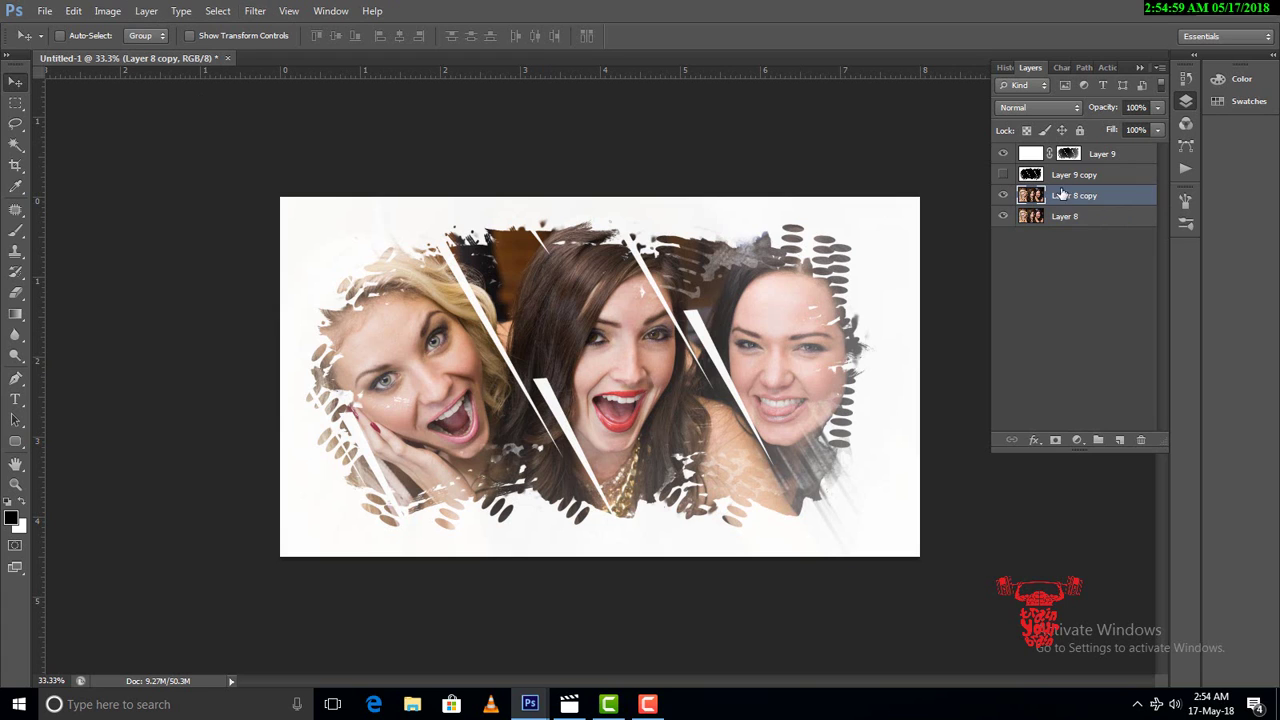
pyautogui.click(1046, 108)
pyautogui.click(1037, 318)
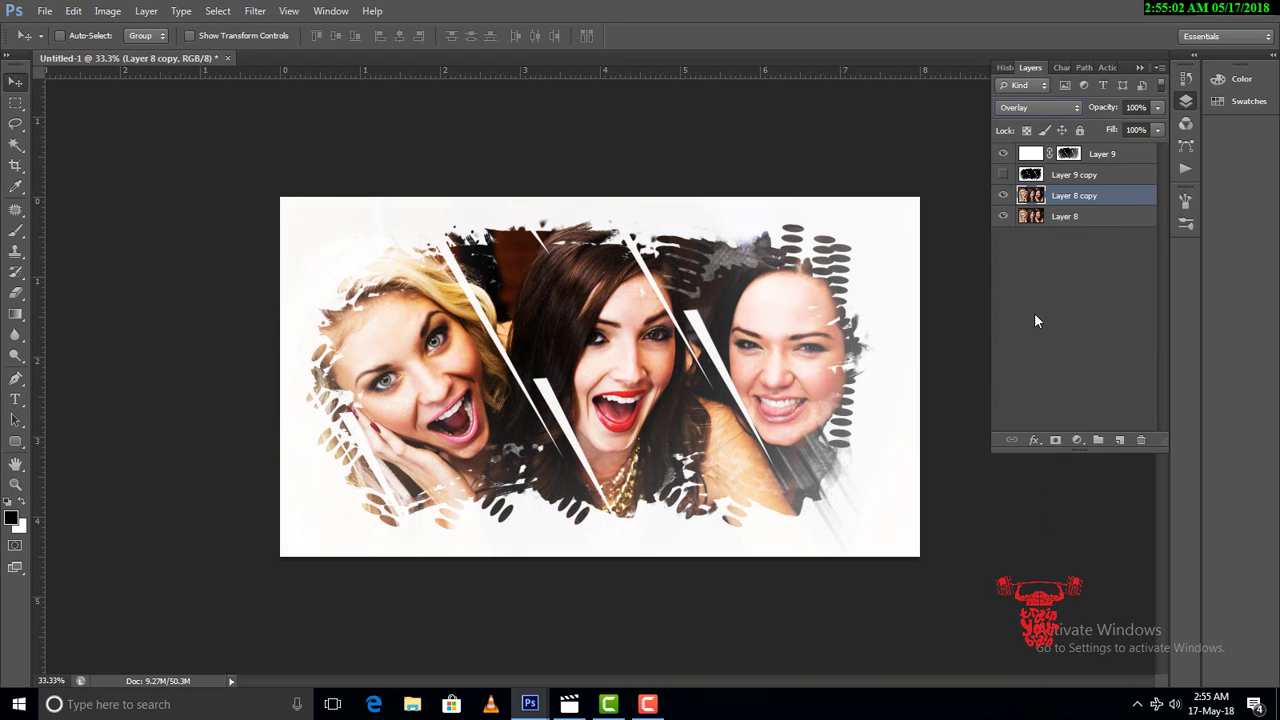
pyautogui.click(1157, 107)
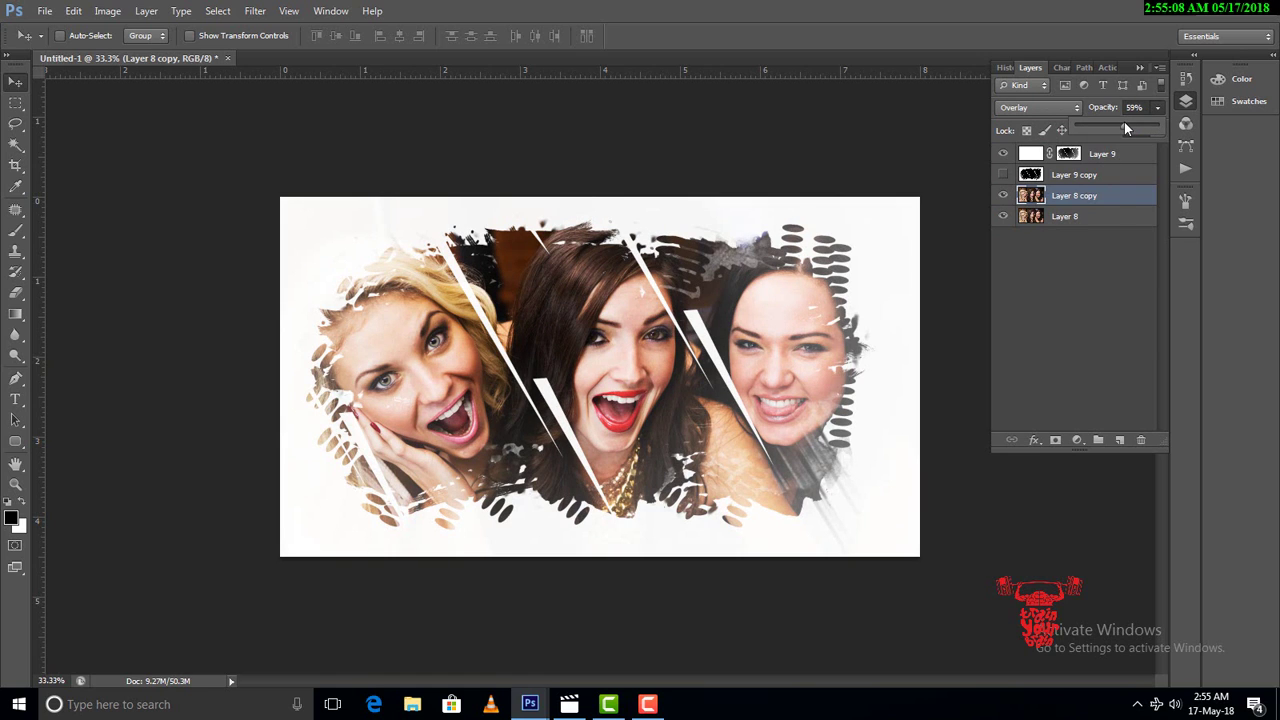
pyautogui.click(1110, 203)
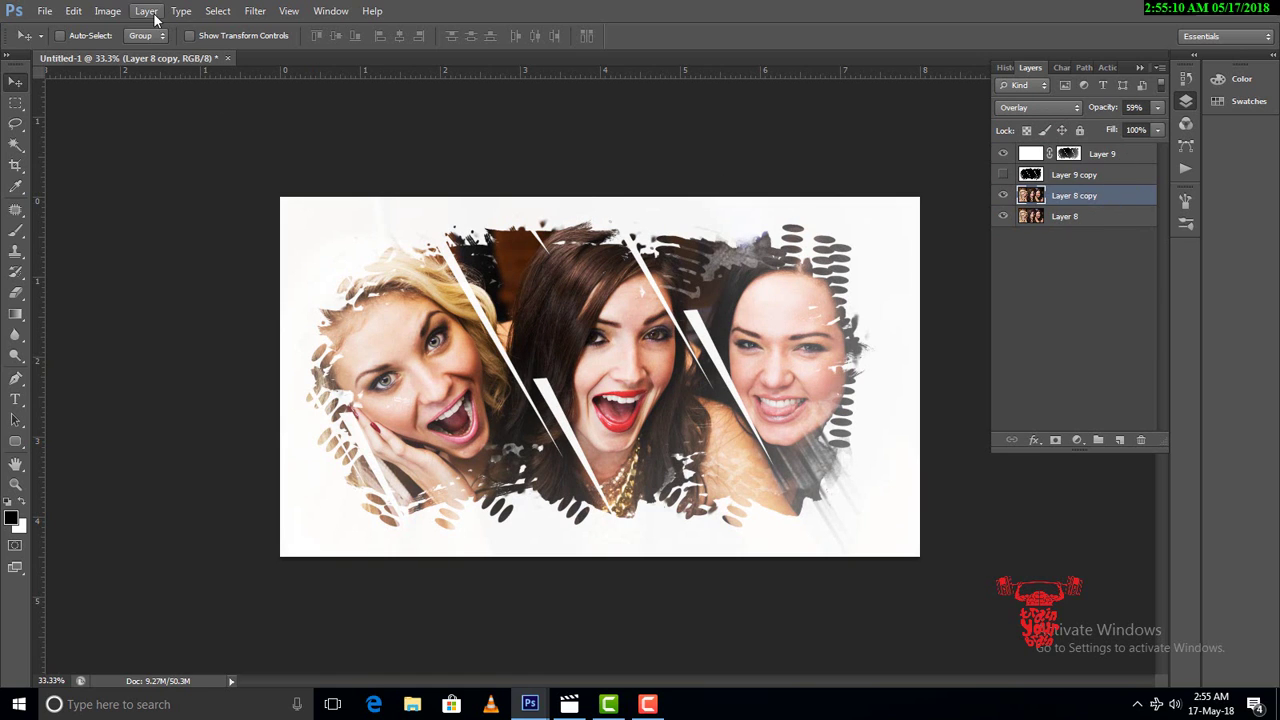
pyautogui.click(255, 11)
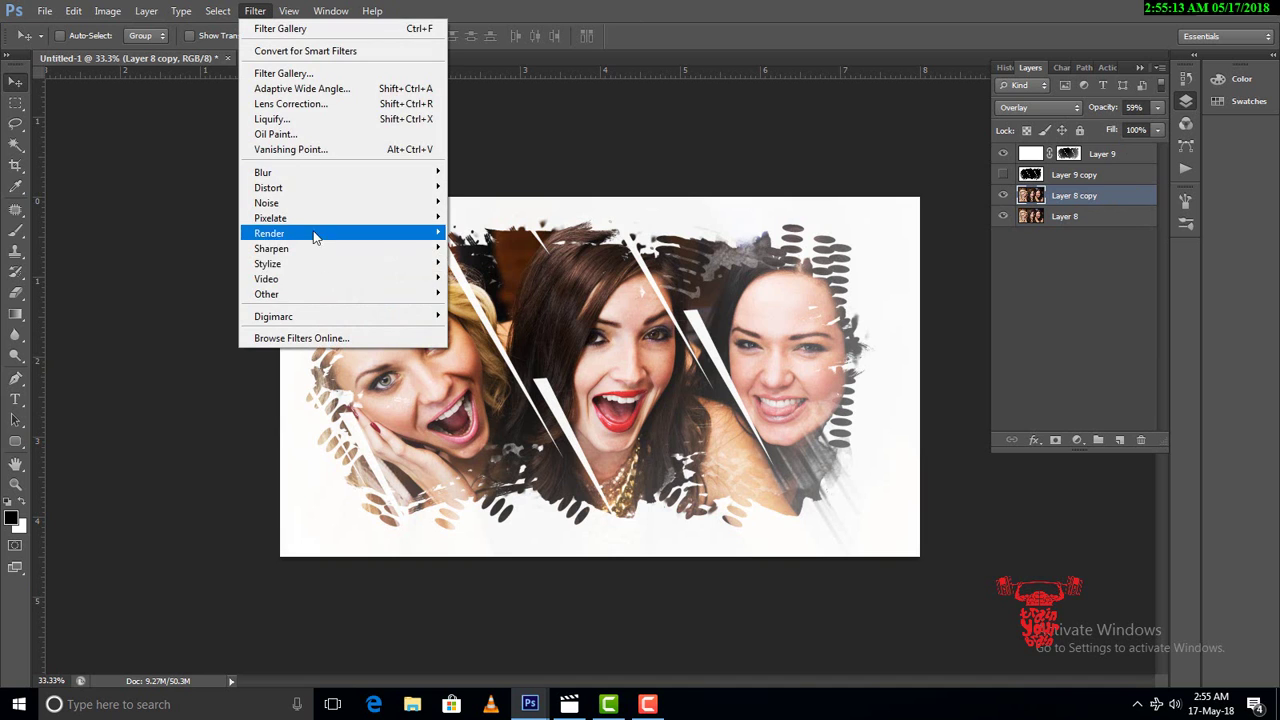
pyautogui.click(681, 374)
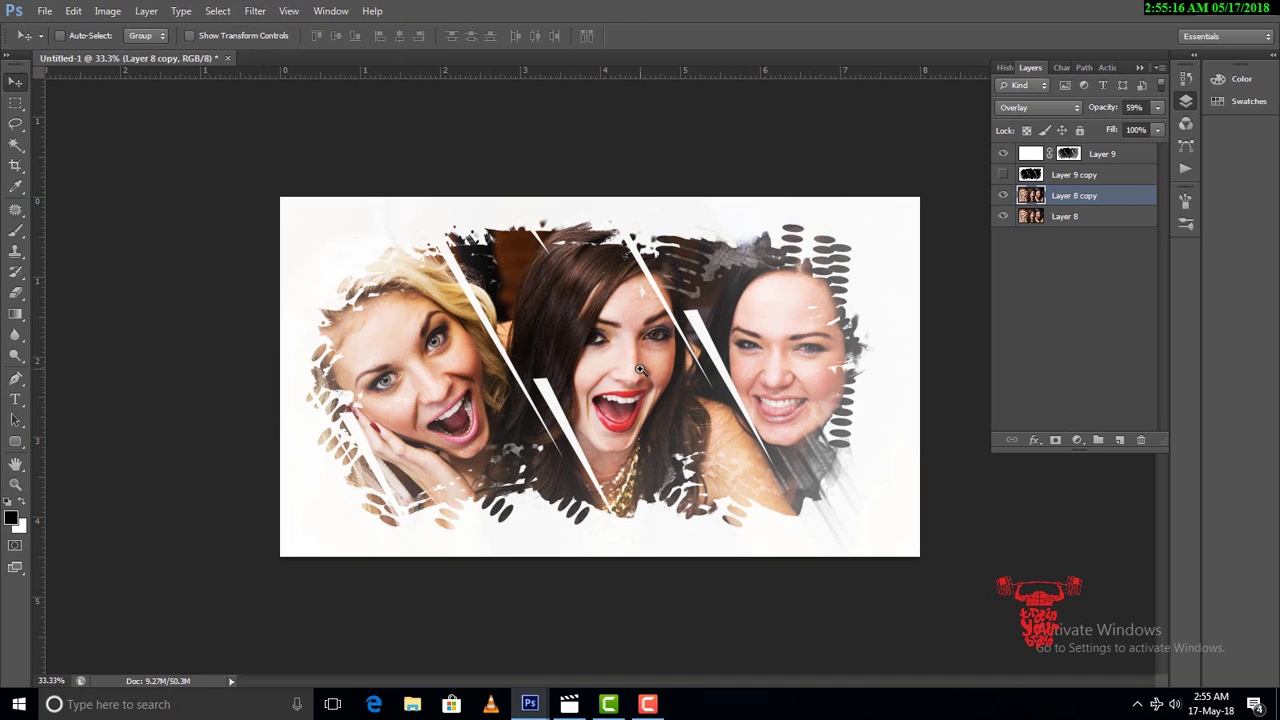
# Start an Unsharp Mask on Layer 8 copy with amount 180% and radius 91.7 px
pyautogui.scroll(5, 681, 374)
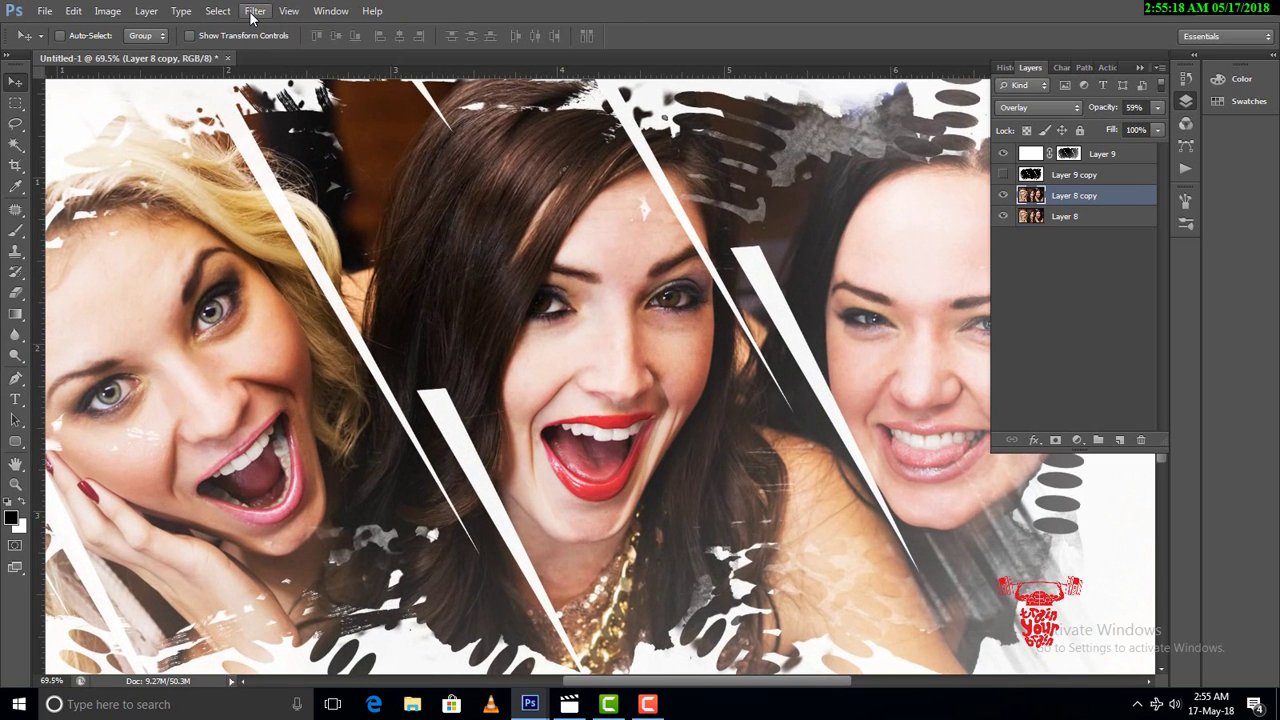
pyautogui.click(255, 11)
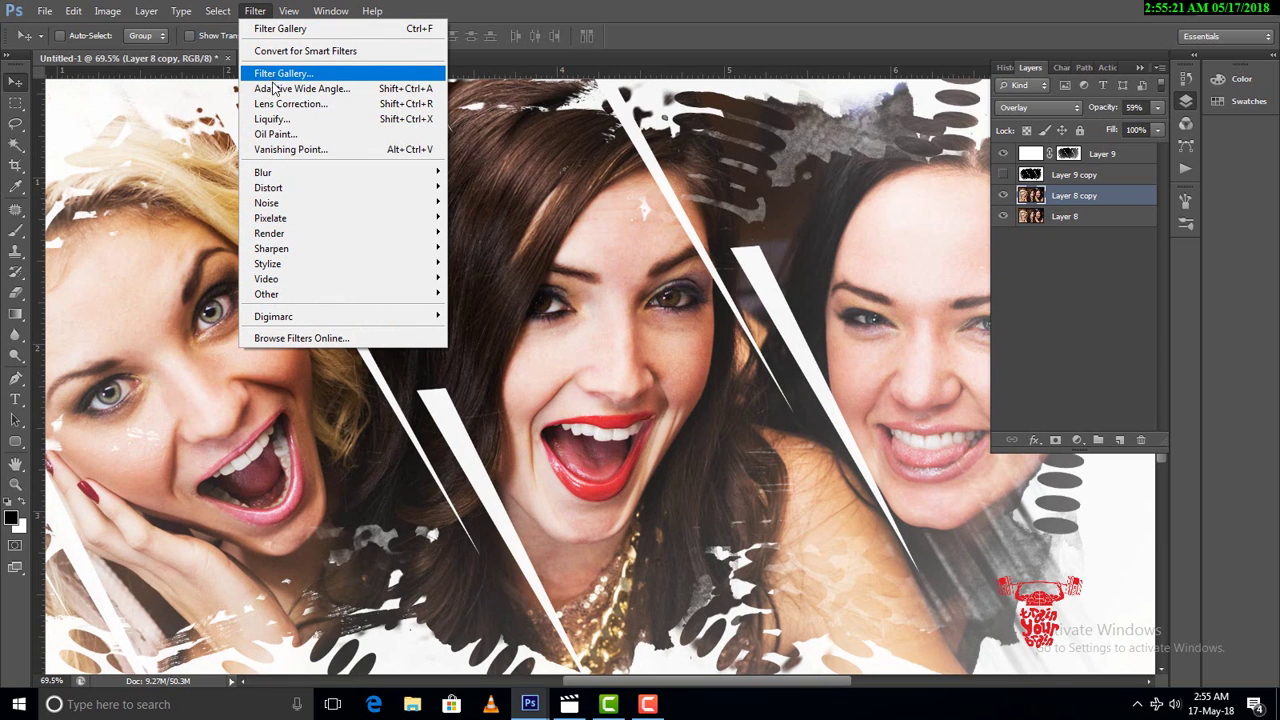
pyautogui.moveTo(300, 248)
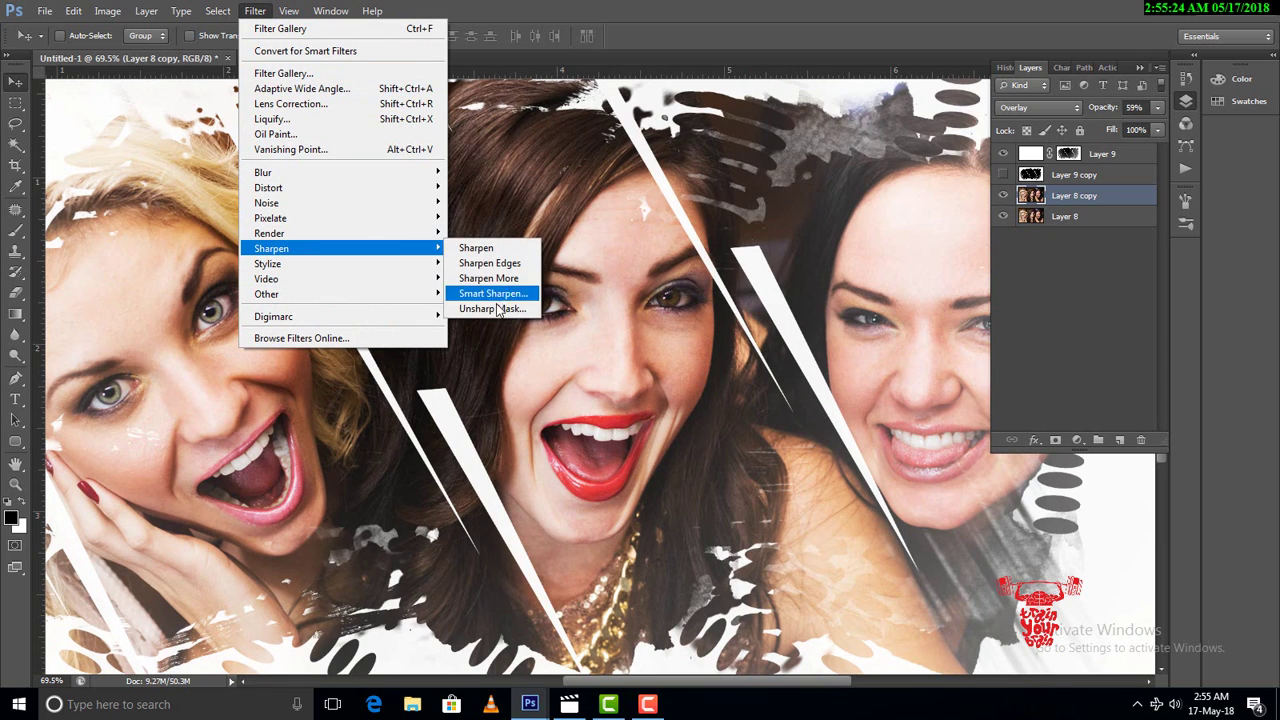
pyautogui.click(492, 309)
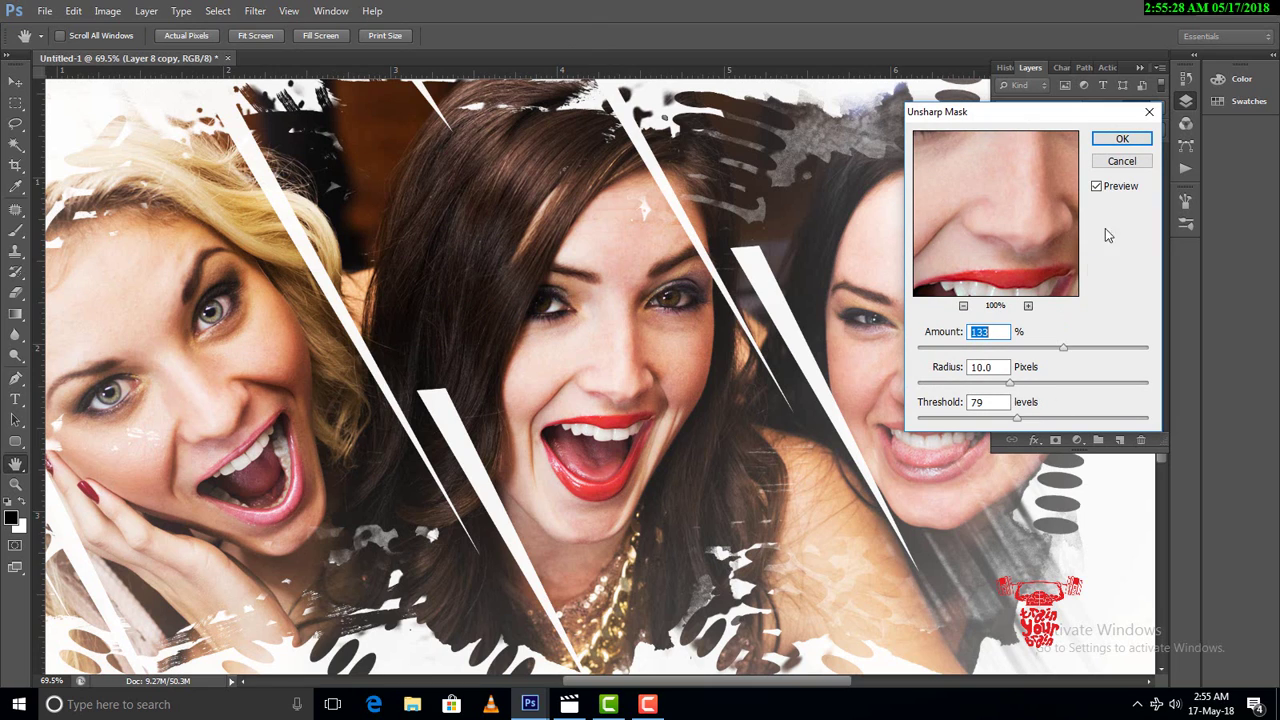
pyautogui.click(1097, 186)
pyautogui.click(1097, 187)
pyautogui.moveTo(1064, 350); pyautogui.dragTo(1094, 350)
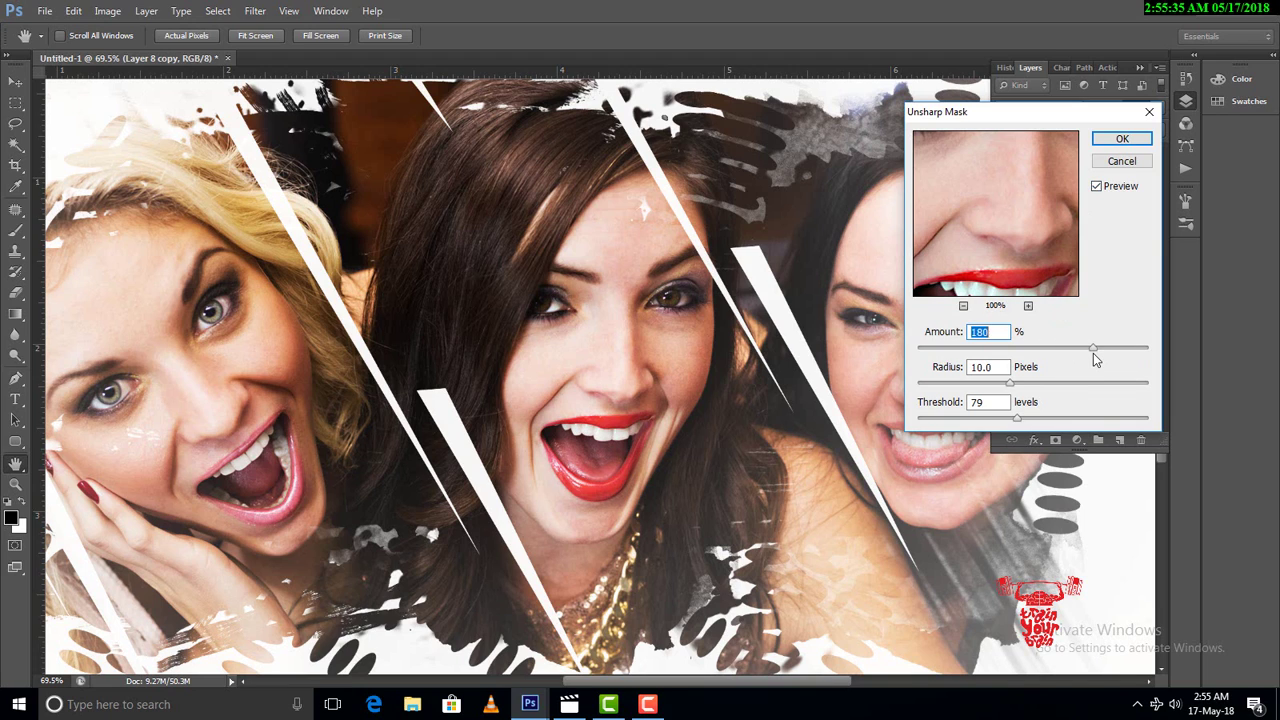
pyautogui.moveTo(1010, 384); pyautogui.dragTo(1062, 384)
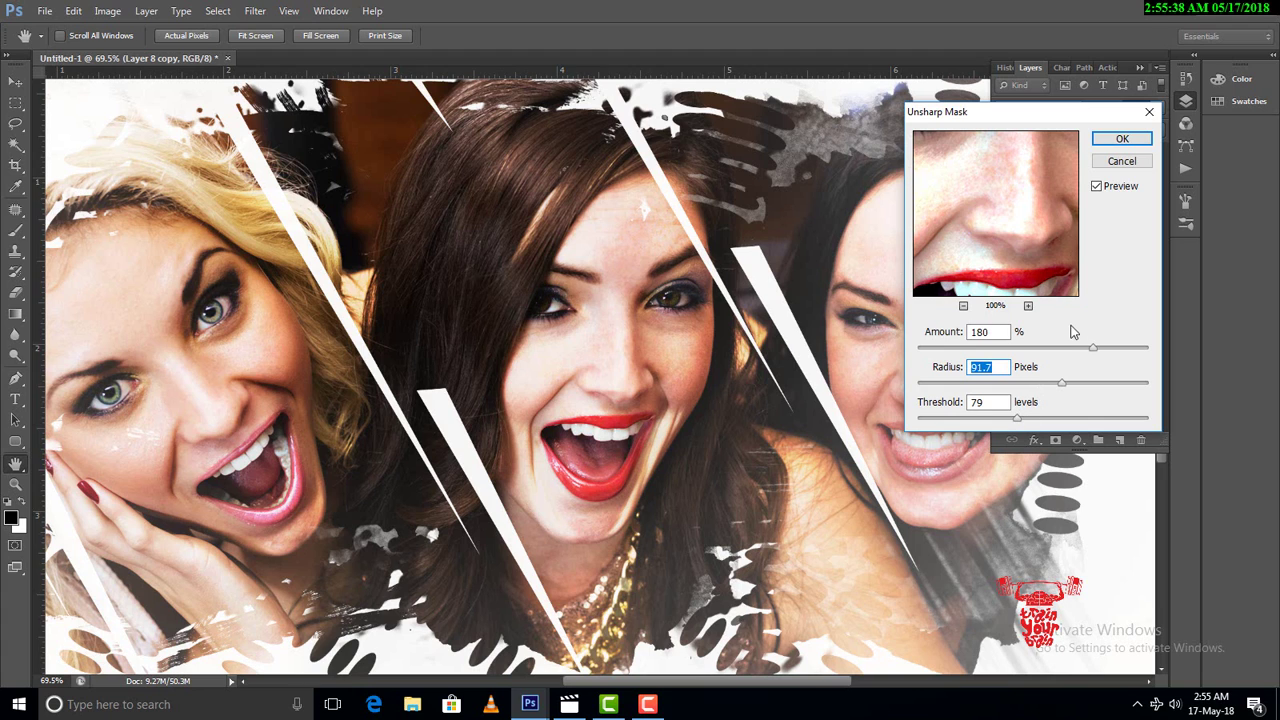
# Compare the preview, lower the amount to 163%, and apply the Unsharp Mask
pyautogui.click(1097, 187)
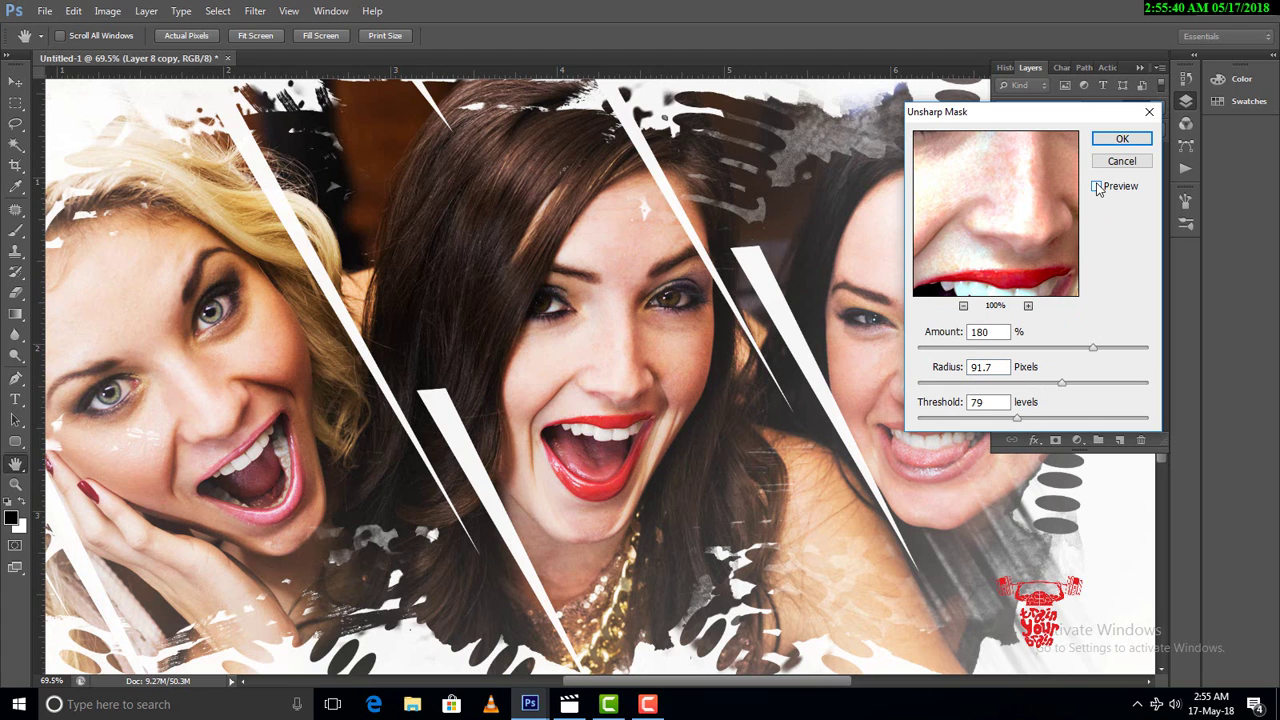
pyautogui.click(1097, 187)
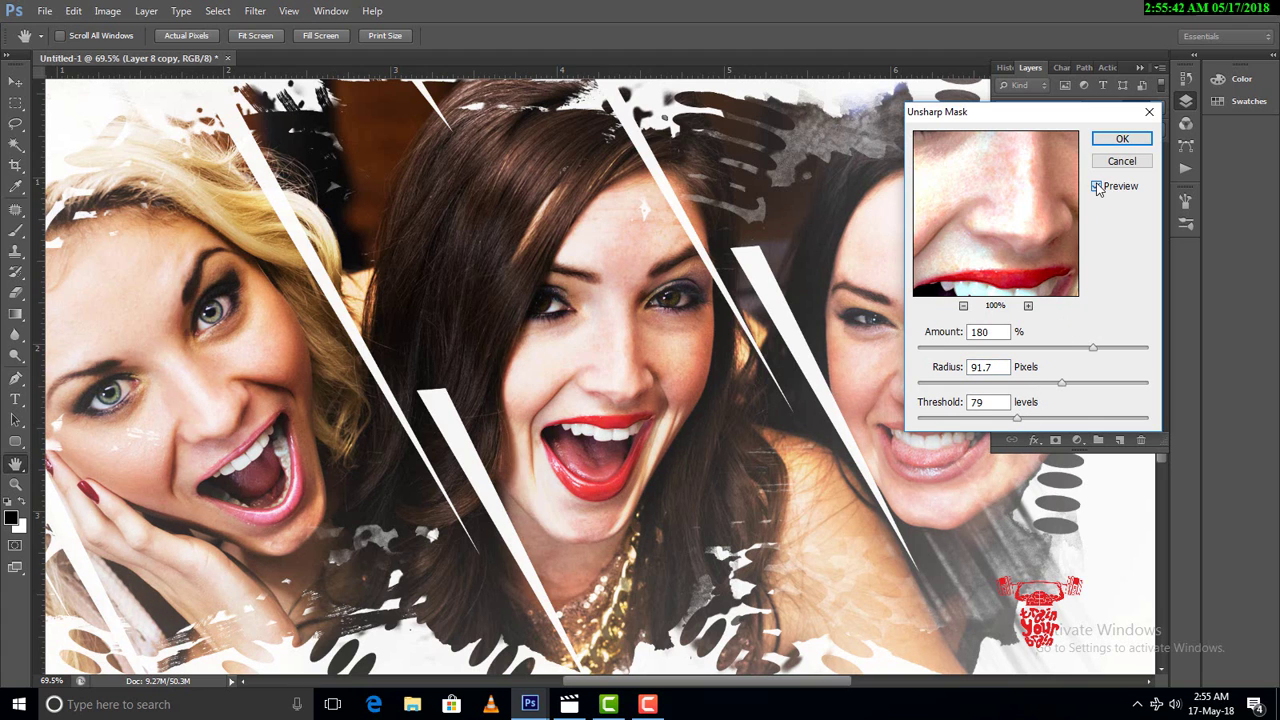
pyautogui.click(1097, 187)
pyautogui.click(1097, 187)
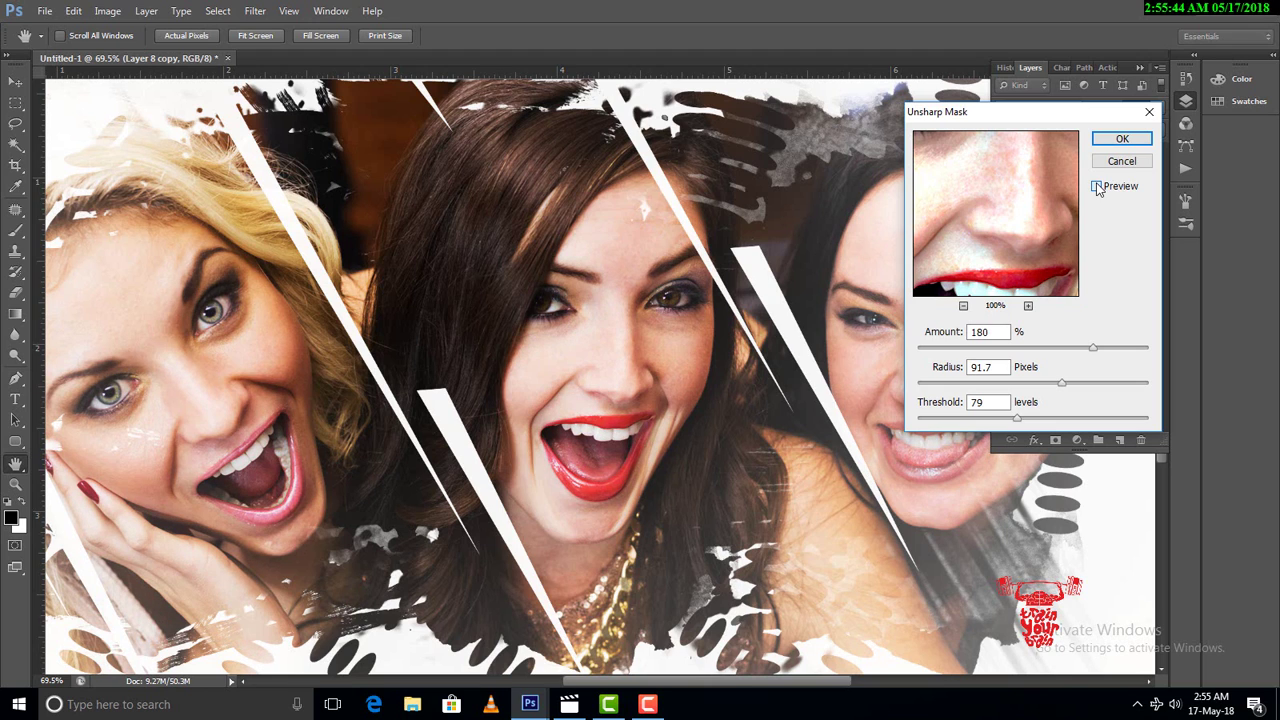
pyautogui.click(1097, 187)
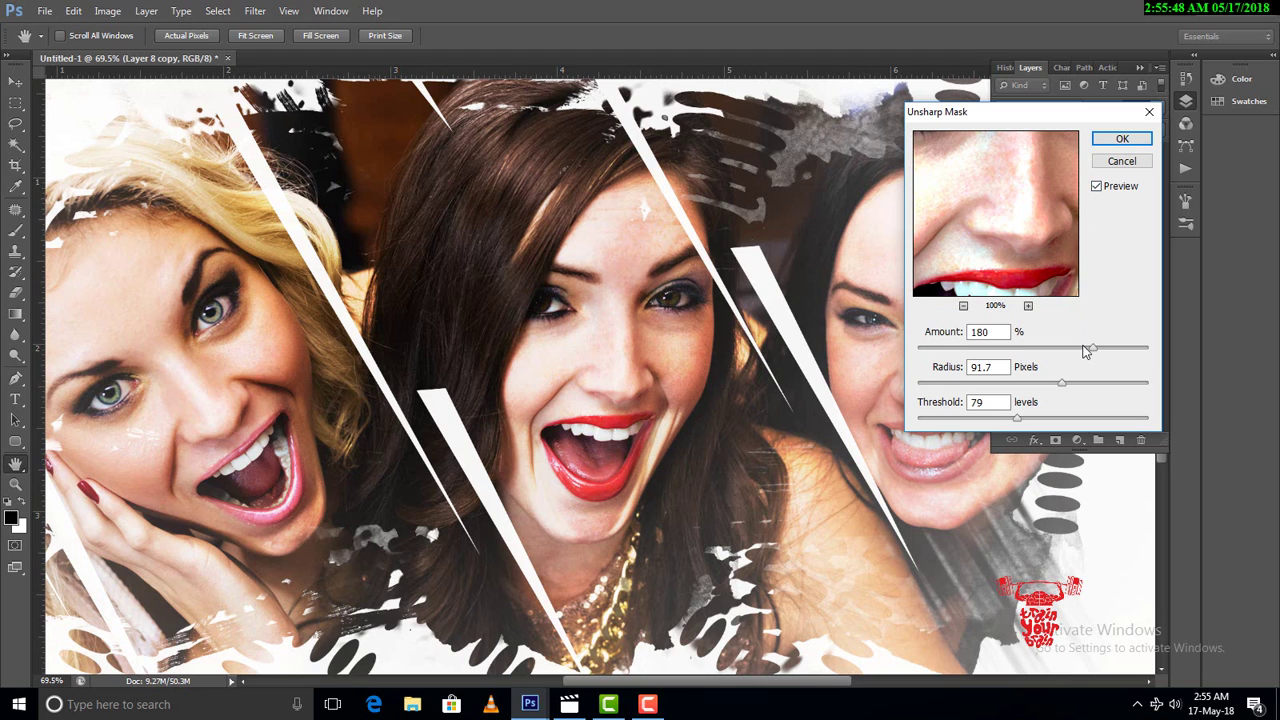
pyautogui.moveTo(1091, 349); pyautogui.dragTo(1084, 352)
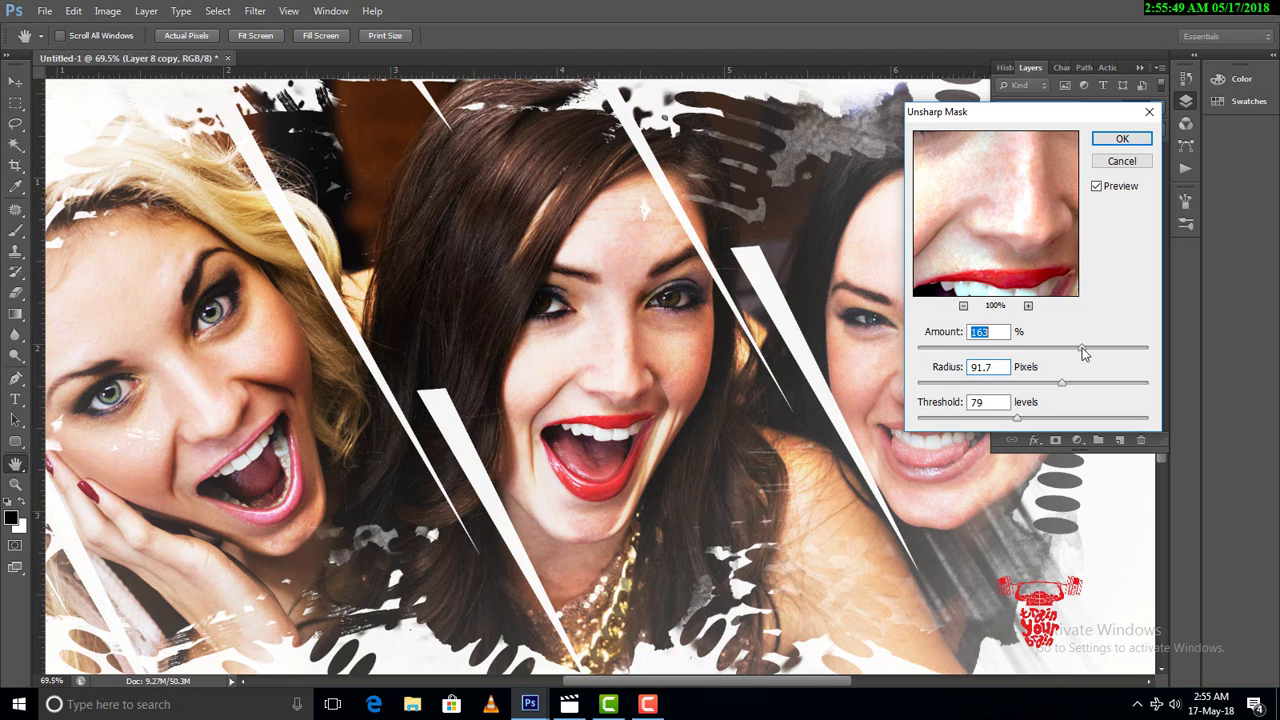
pyautogui.click(1097, 187)
pyautogui.click(1097, 187)
pyautogui.click(1122, 139)
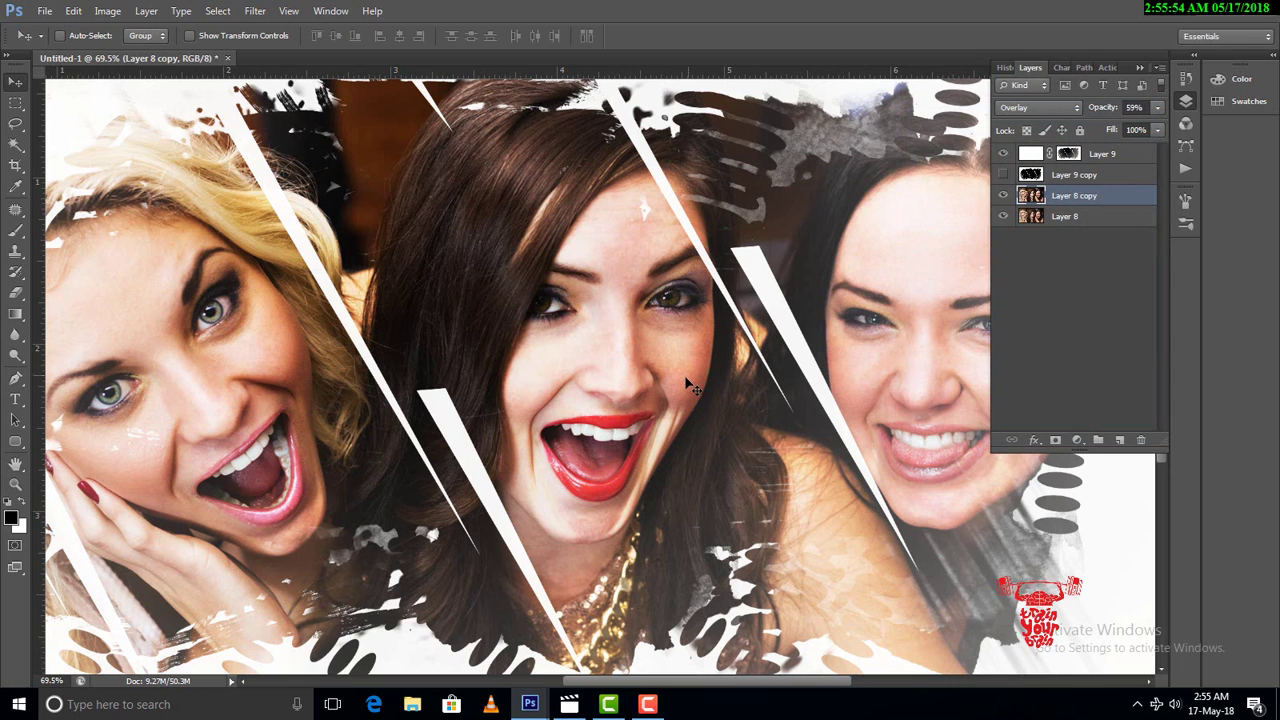
# Add empty Layer 10 above Layer 8 copy and load the Spectrum gradient preset
pyautogui.hotkey('ctrl', '-')
pyautogui.hotkey('ctrl', '-')
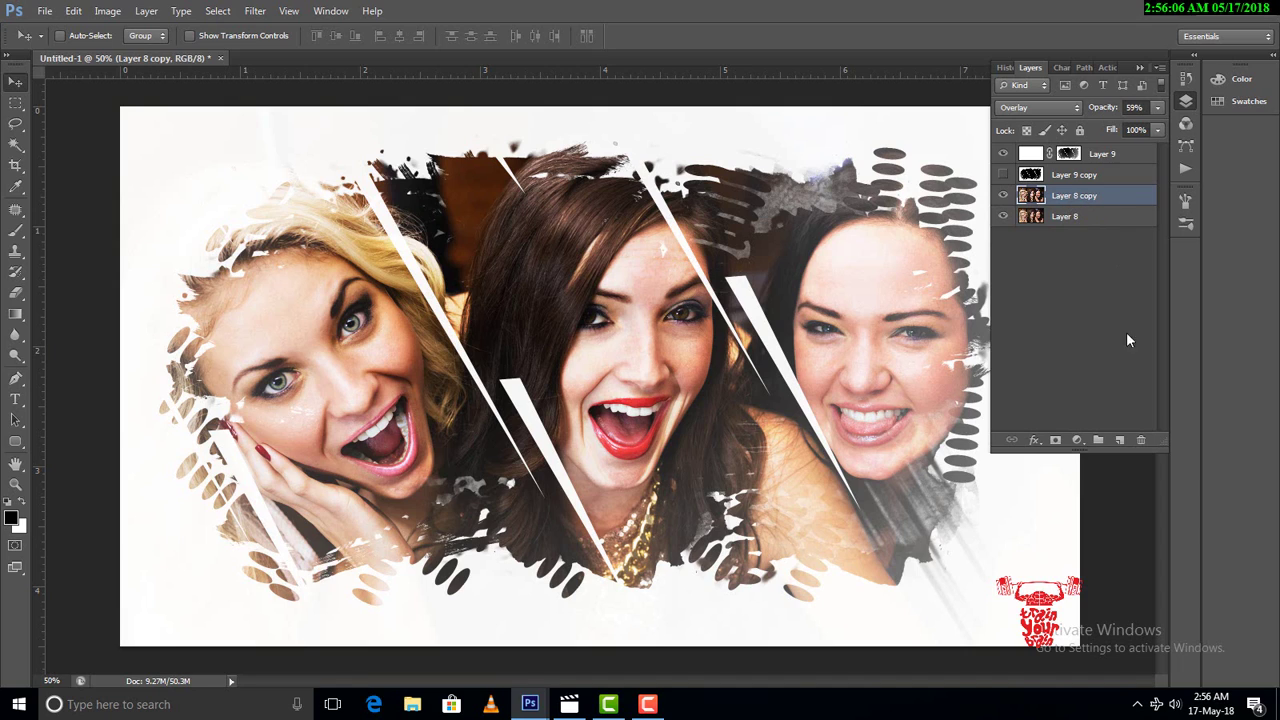
pyautogui.click(1120, 441)
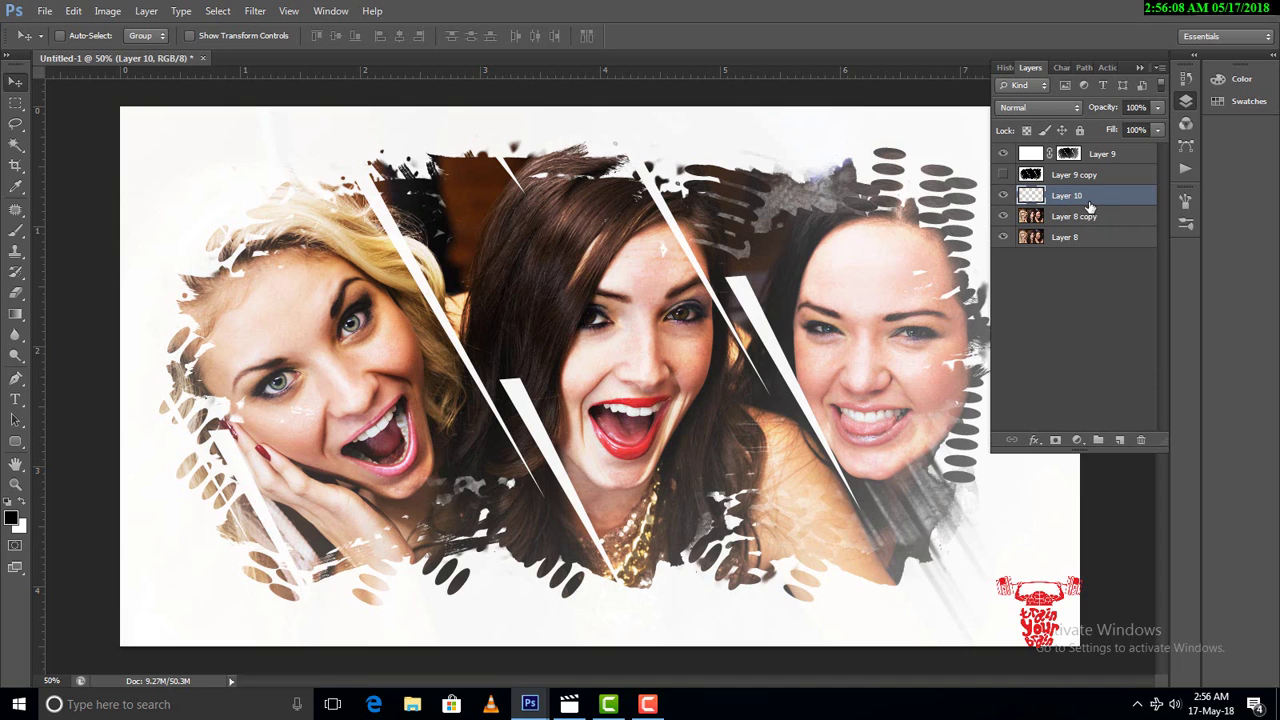
pyautogui.click(15, 313)
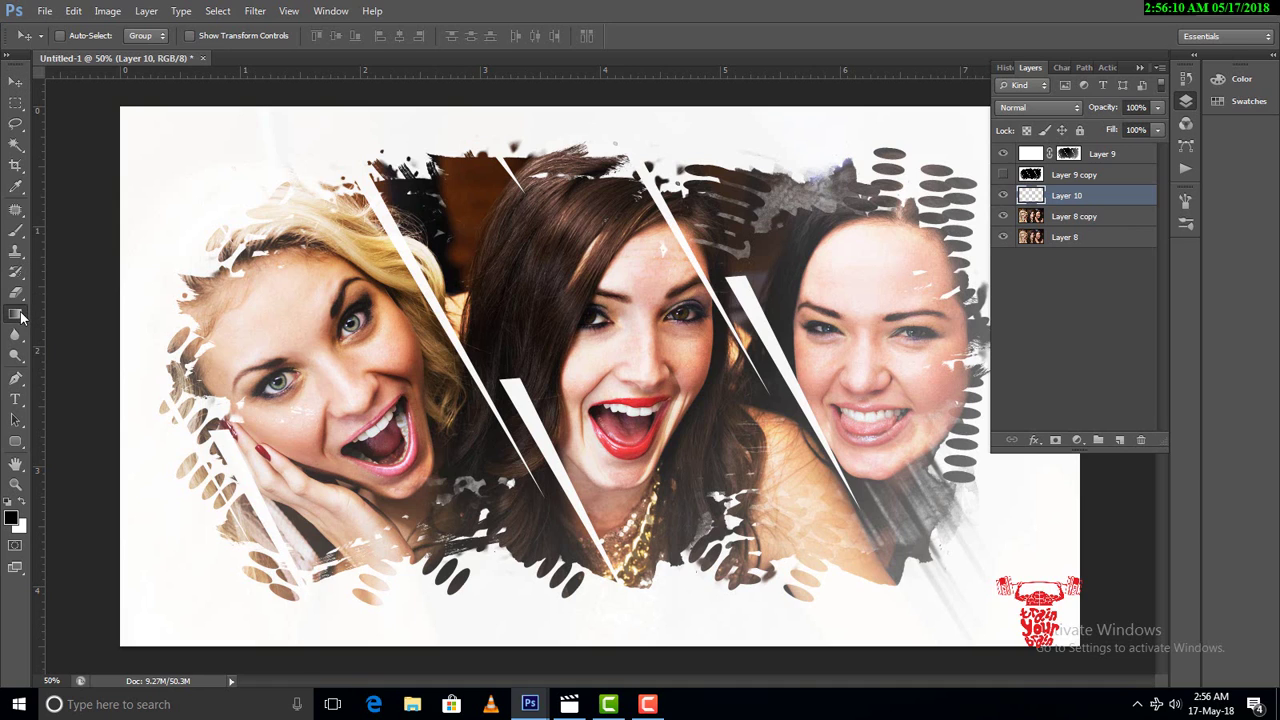
pyautogui.click(115, 35)
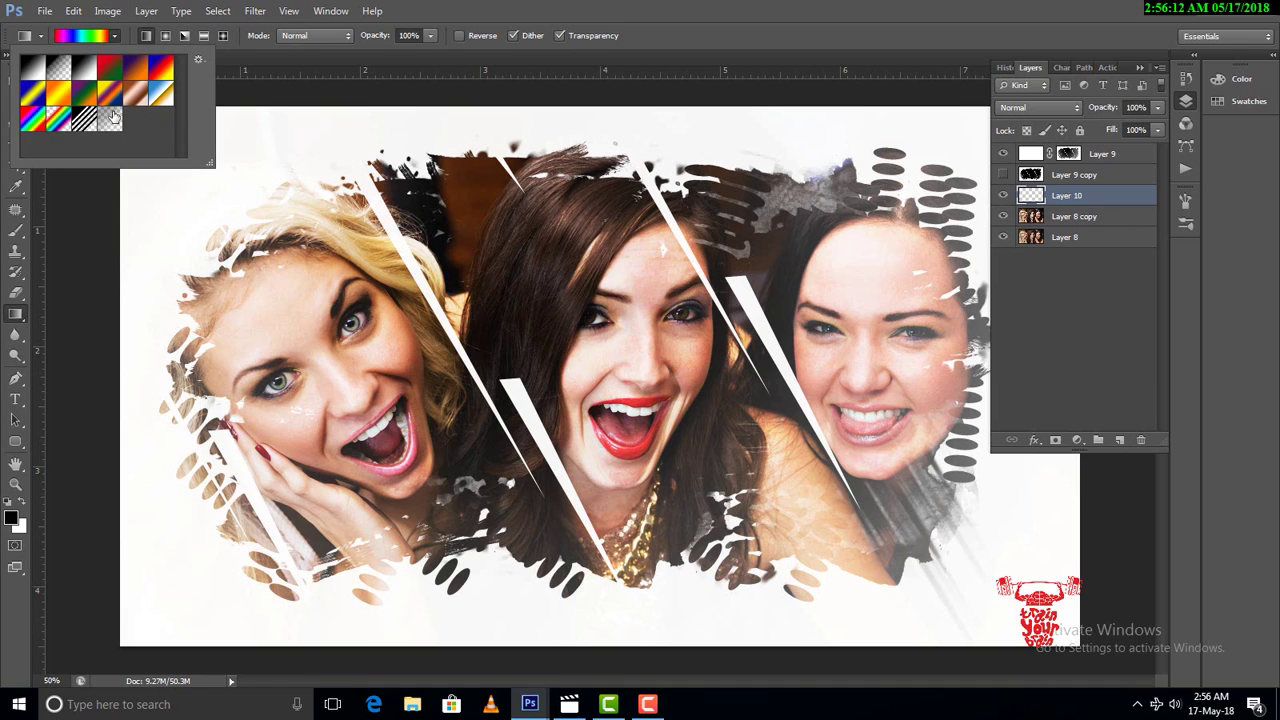
pyautogui.click(108, 100)
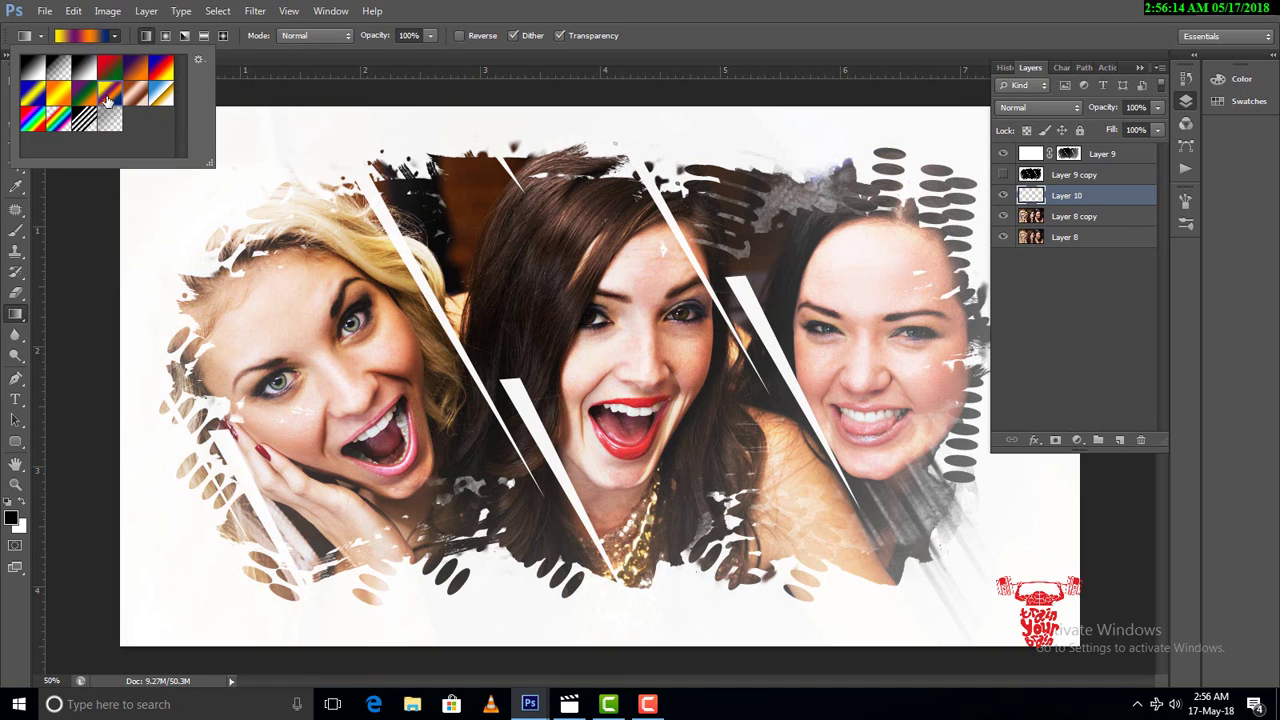
pyautogui.click(36, 122)
pyautogui.doubleClick(36, 122)
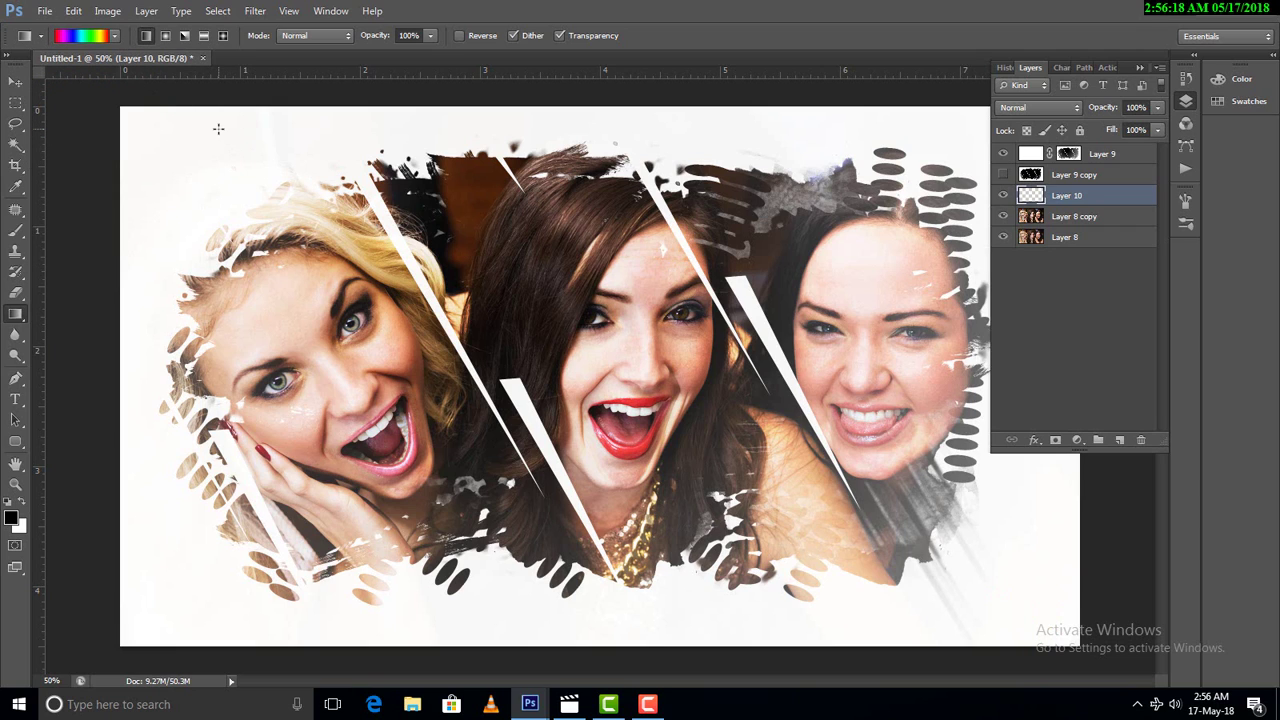
# Paint radial spectrum gradients on Layer 10 until yellow sits upper left, magenta lower right
pyautogui.moveTo(218, 128); pyautogui.dragTo(1077, 631)
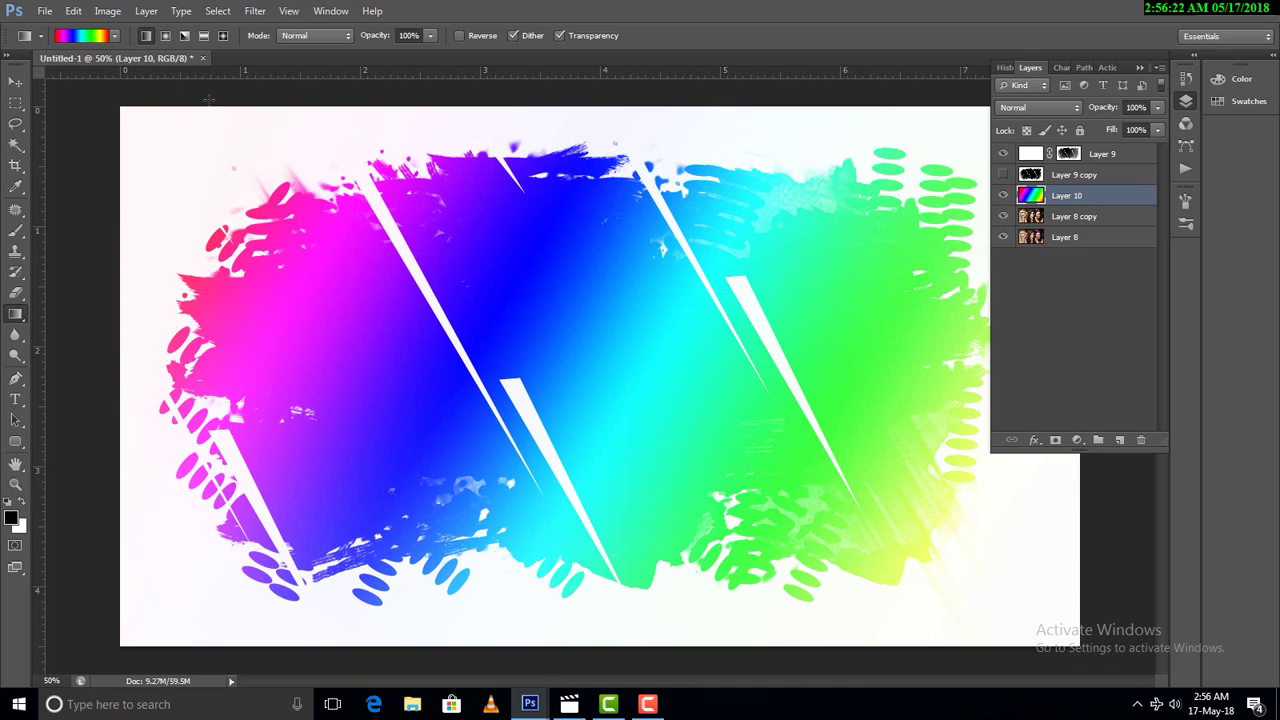
pyautogui.moveTo(210, 104); pyautogui.dragTo(597, 448)
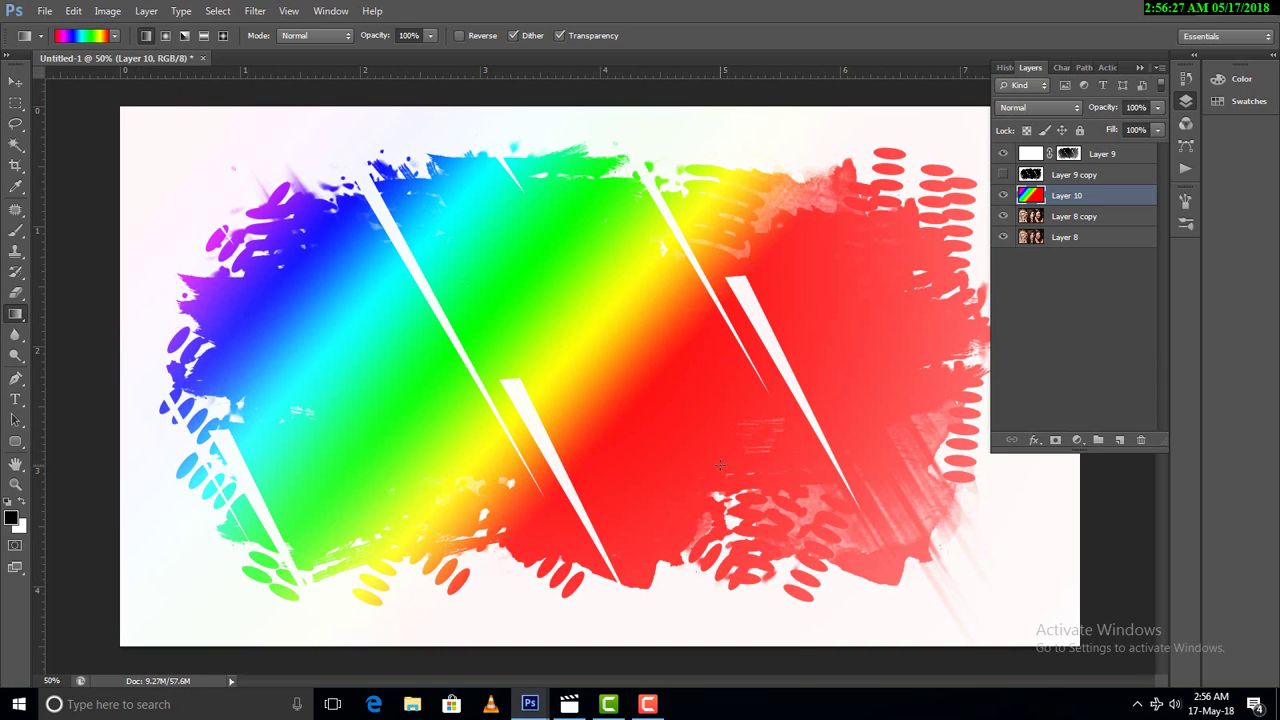
pyautogui.click(166, 36)
pyautogui.moveTo(215, 150); pyautogui.dragTo(1100, 675)
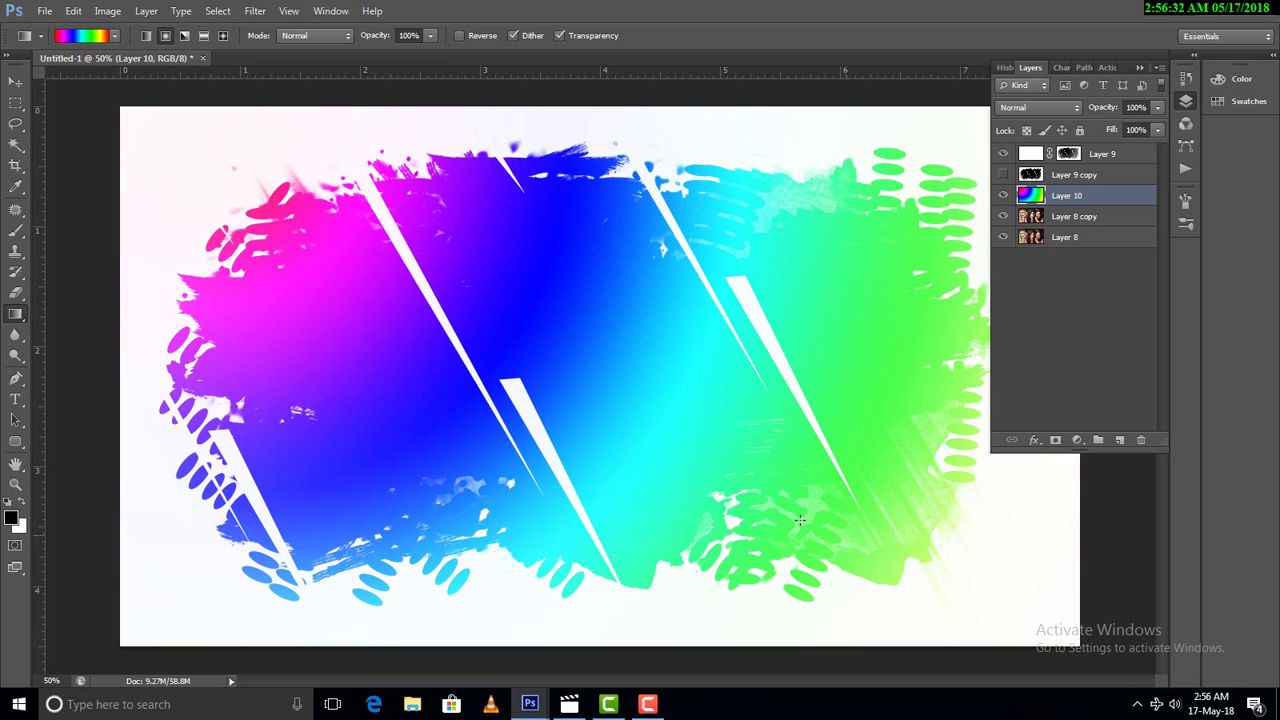
pyautogui.moveTo(503, 152); pyautogui.dragTo(517, 603)
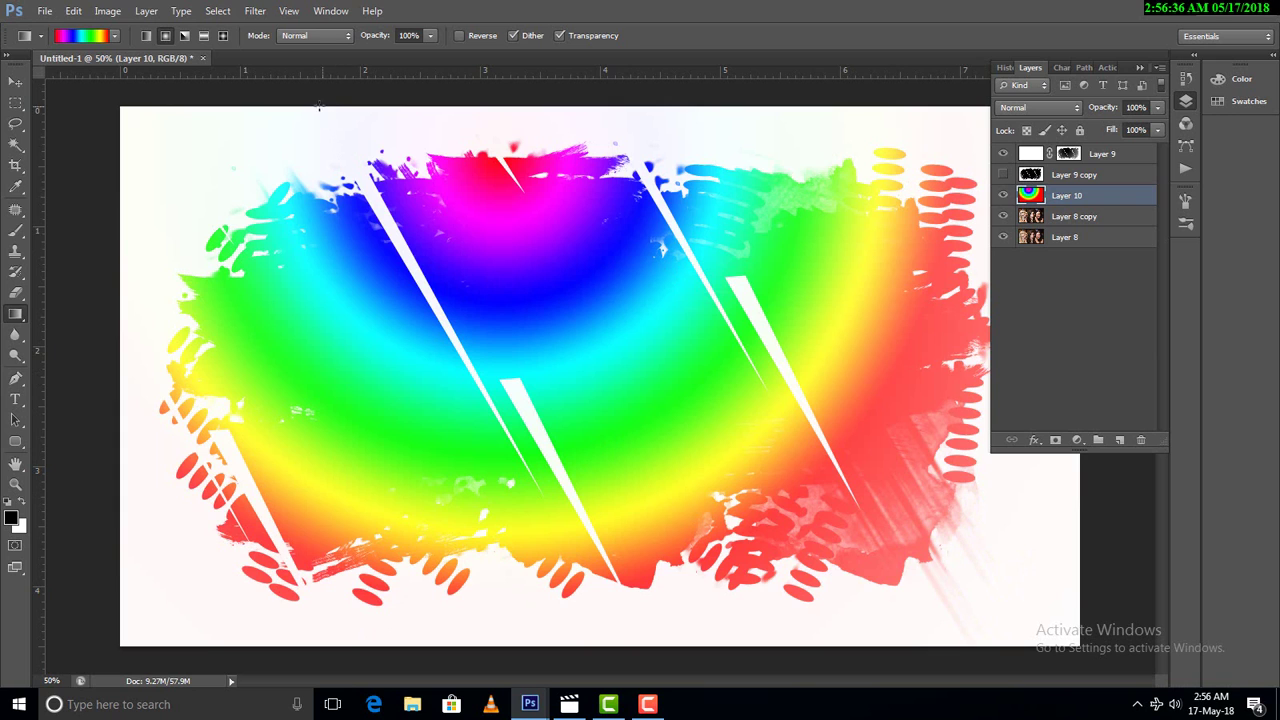
pyautogui.moveTo(344, 150); pyautogui.dragTo(960, 690)
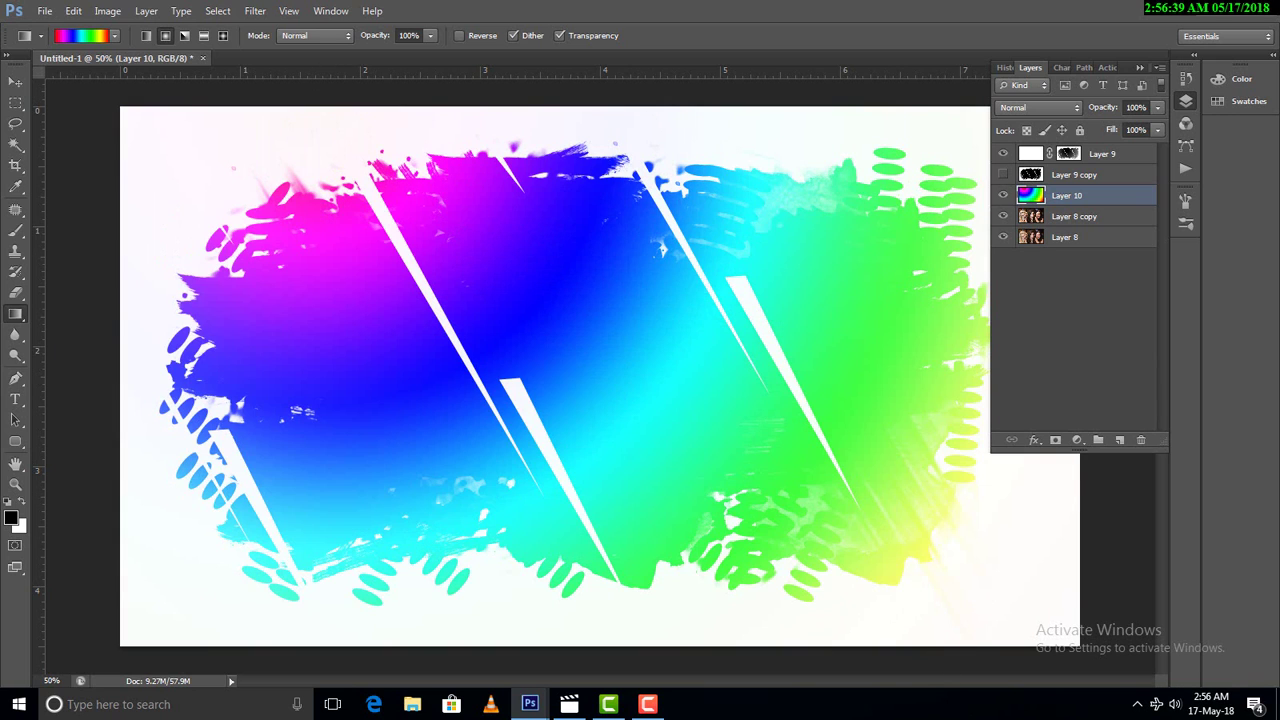
pyautogui.moveTo(845, 584); pyautogui.dragTo(252, 90)
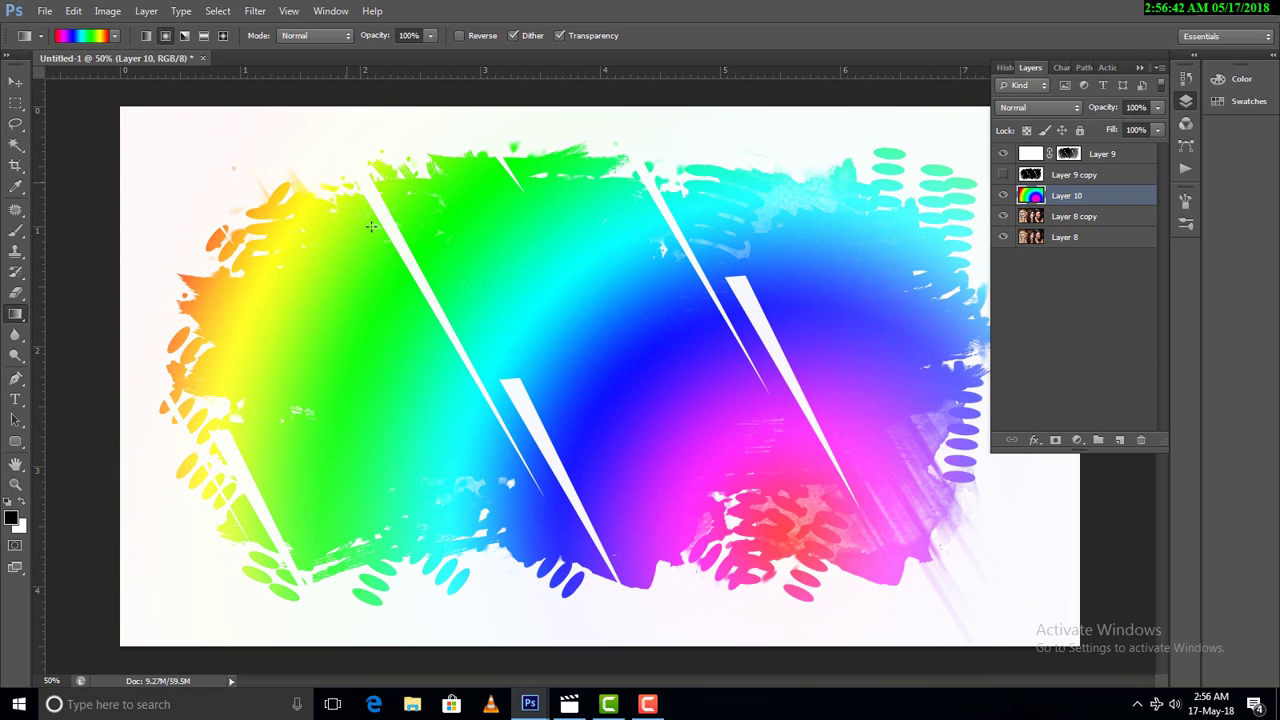
pyautogui.moveTo(920, 645); pyautogui.dragTo(628, 359)
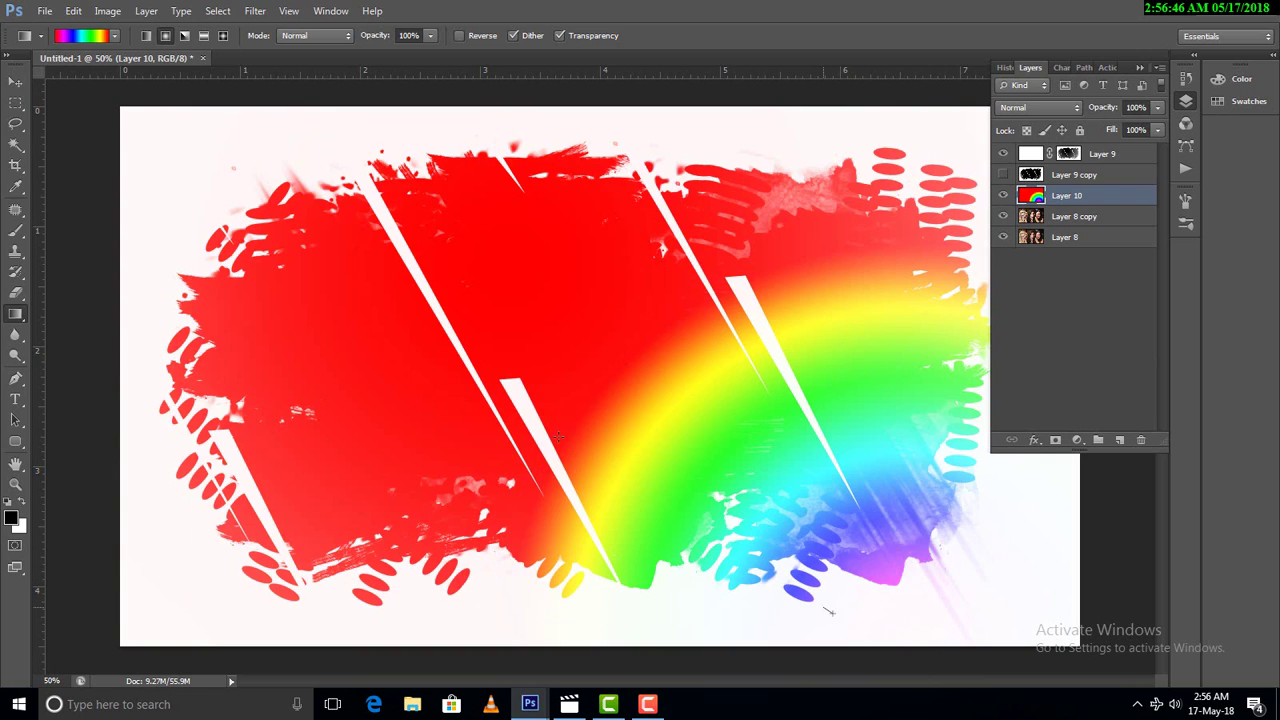
pyautogui.moveTo(790, 500); pyautogui.dragTo(235, 118)
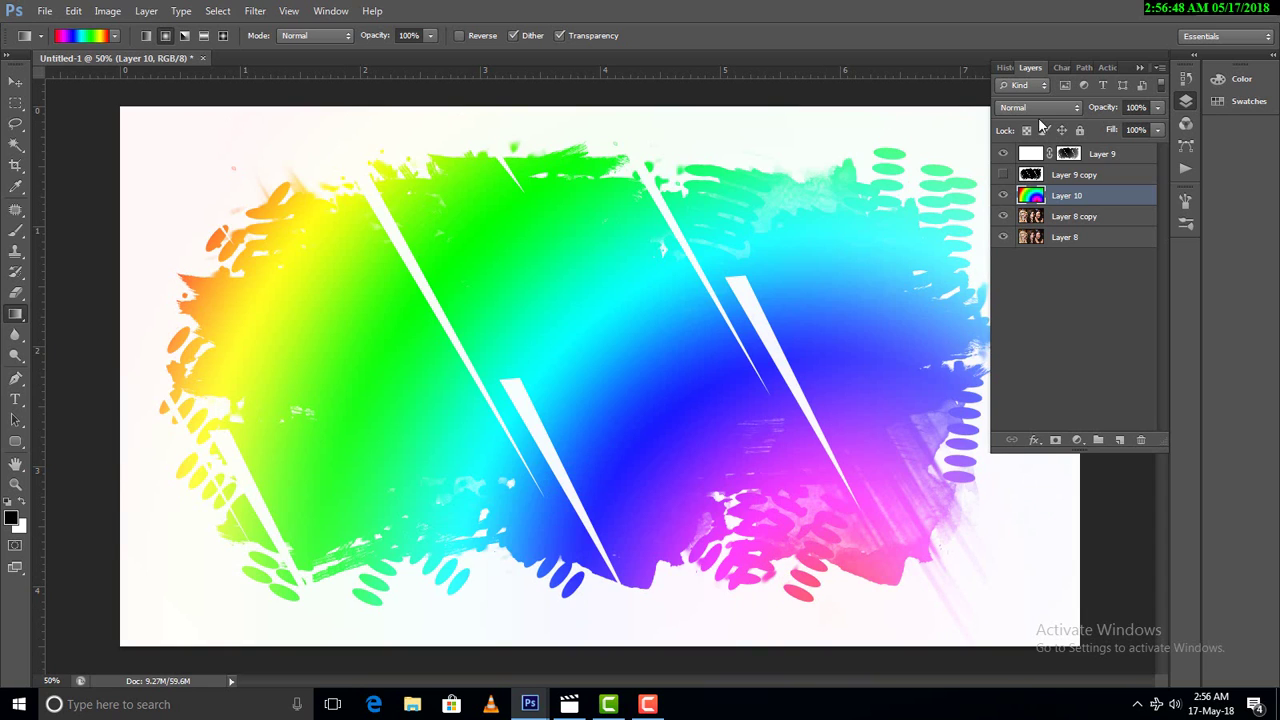
pyautogui.click(1033, 113)
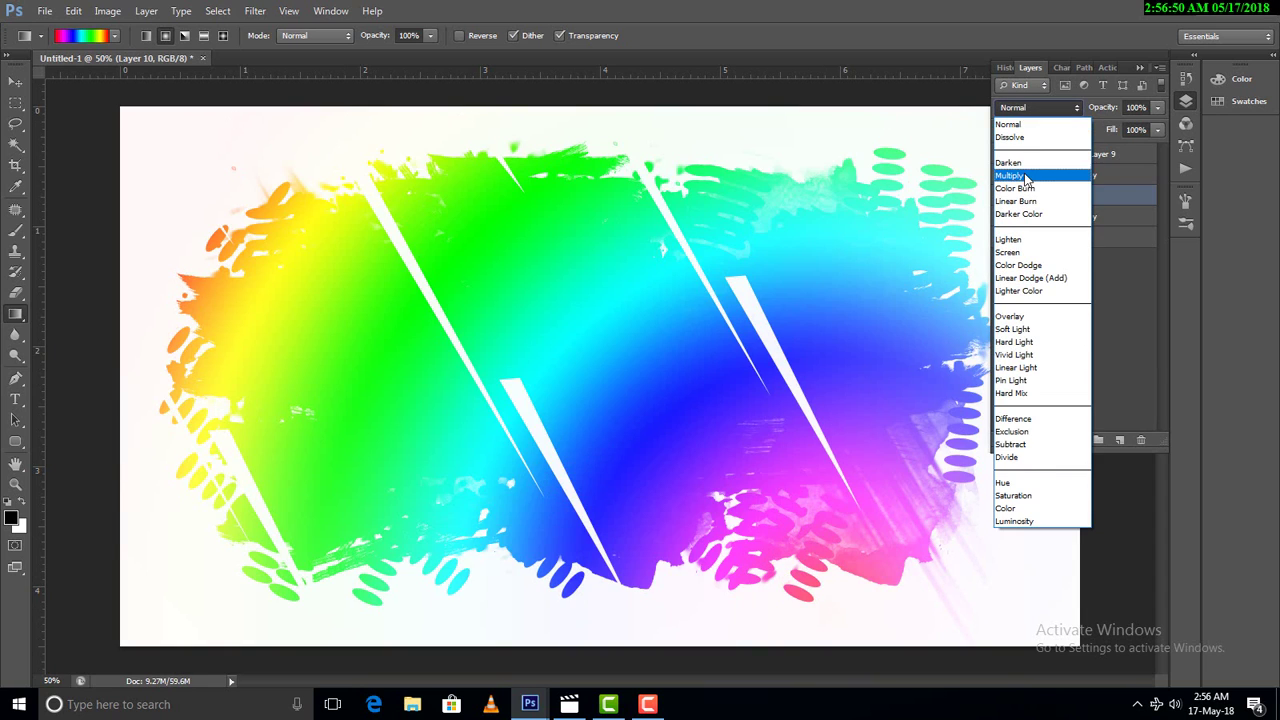
# Compare Hard Light and Overlay, then set rainbow Layer 10 to Soft Light at 64% opacity
pyautogui.click(1018, 329)
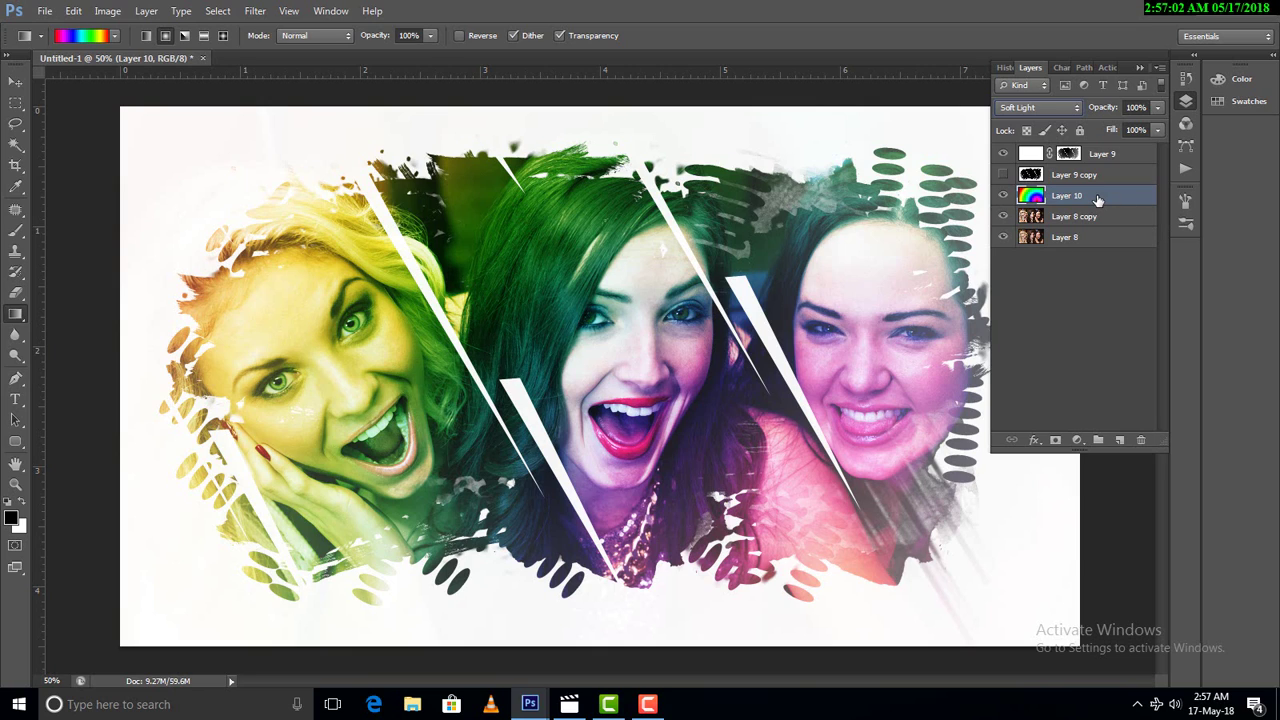
pyautogui.click(1043, 105)
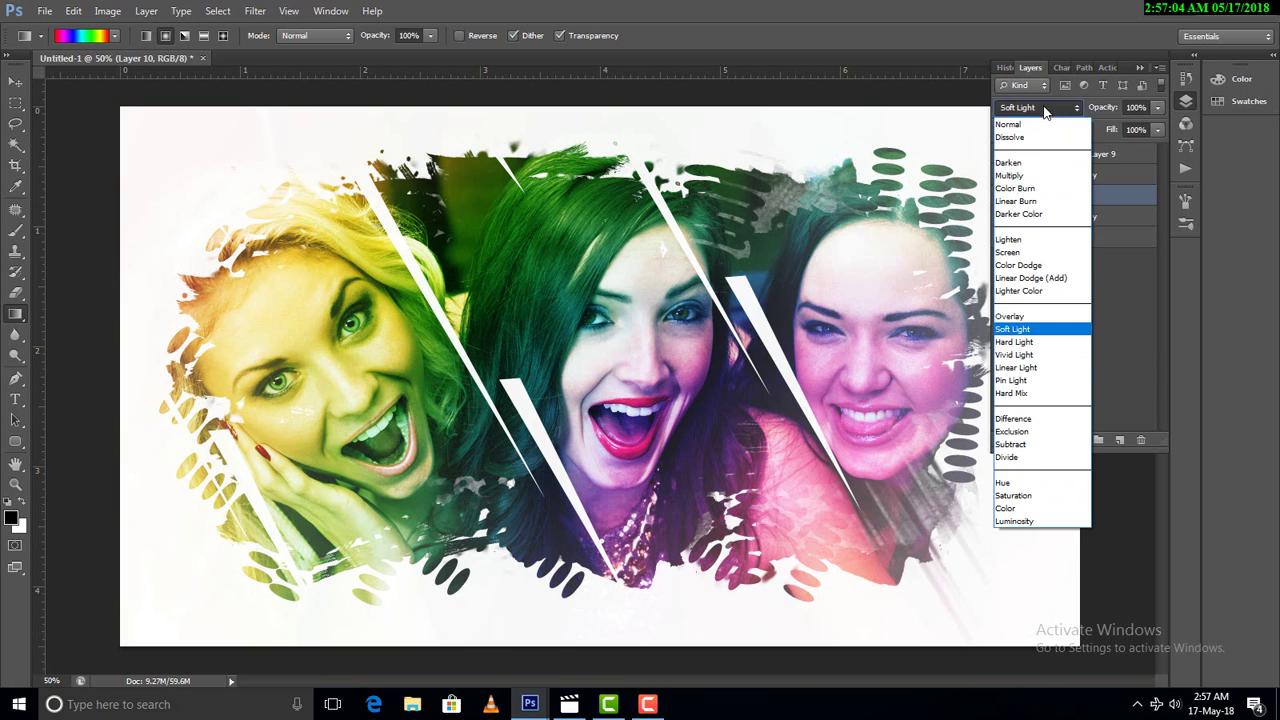
pyautogui.click(1038, 338)
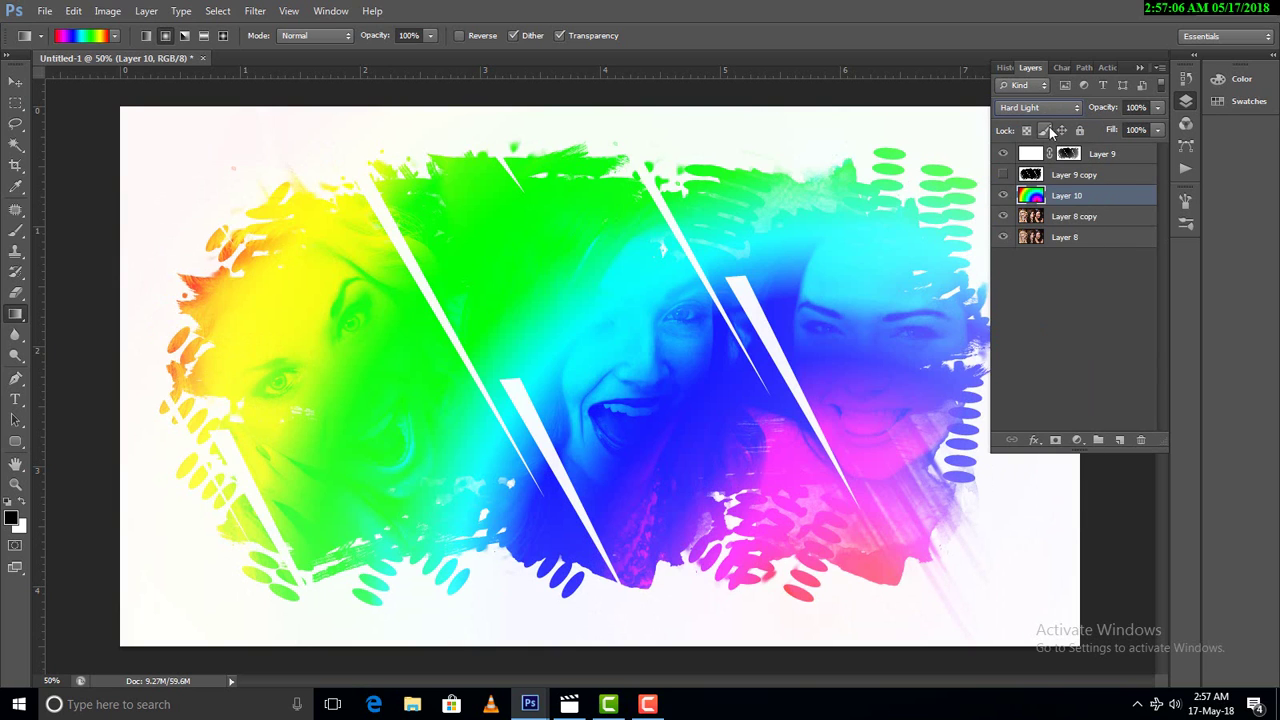
pyautogui.click(1040, 107)
pyautogui.click(1031, 317)
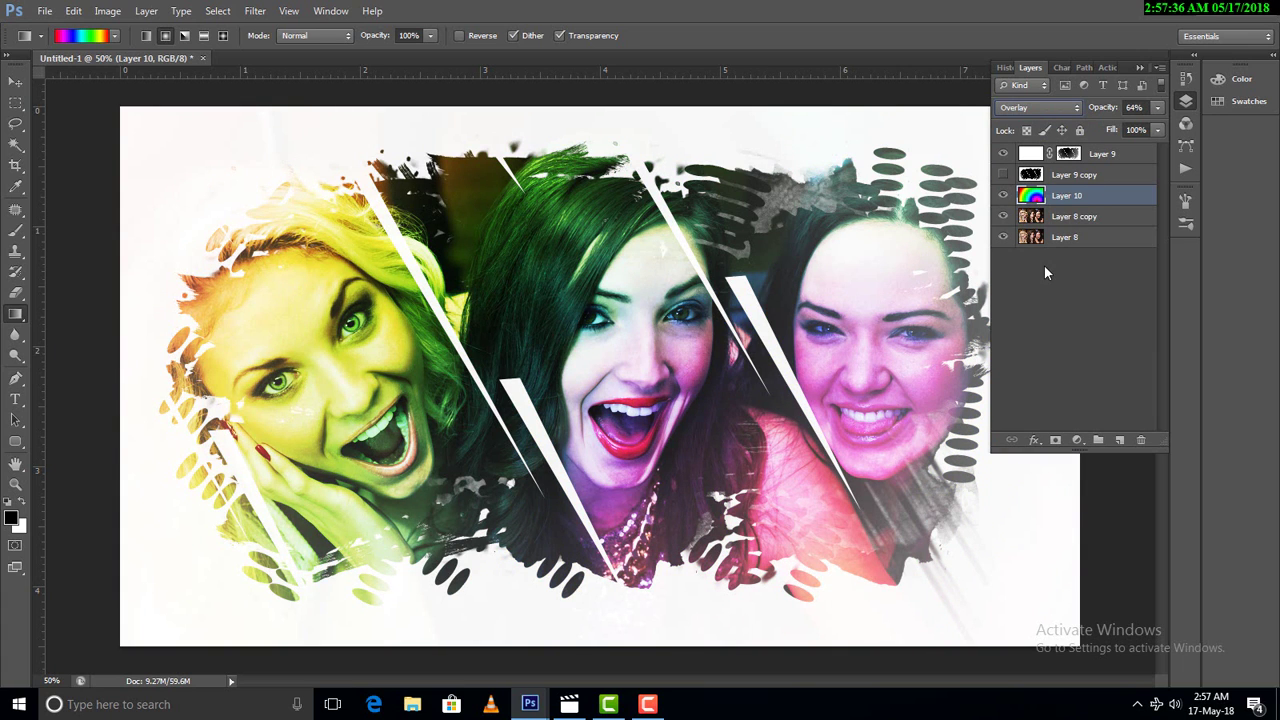
pyautogui.press('Down')
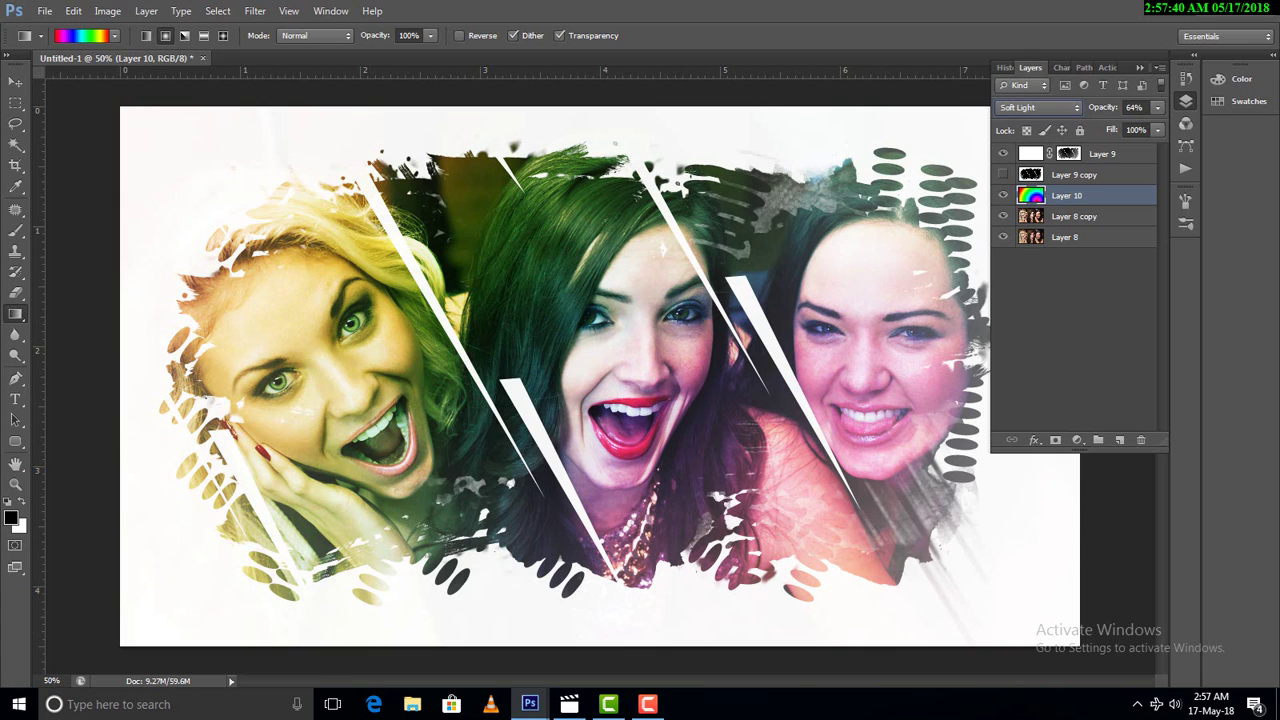
pyautogui.click(15, 81)
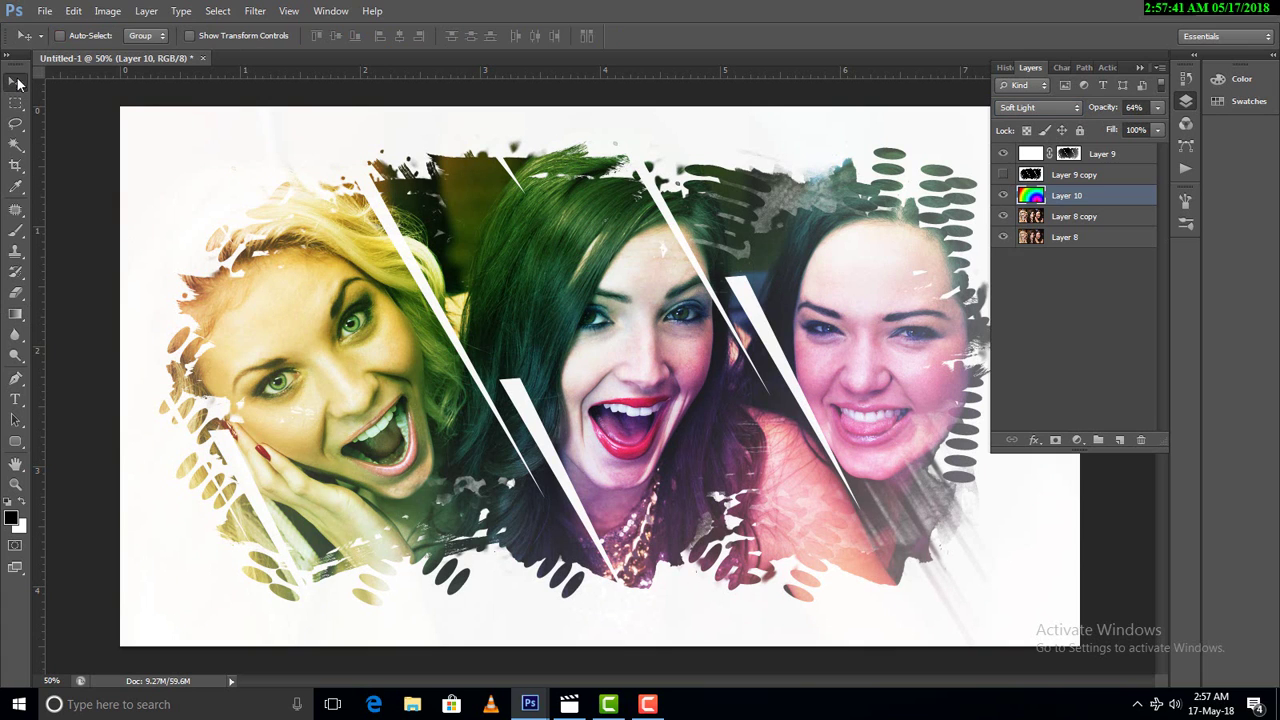
# Select Layer 8 copy and Layer 8 together and merge them with Ctrl+E
pyautogui.click(1069, 217)
pyautogui.click(1067, 240)
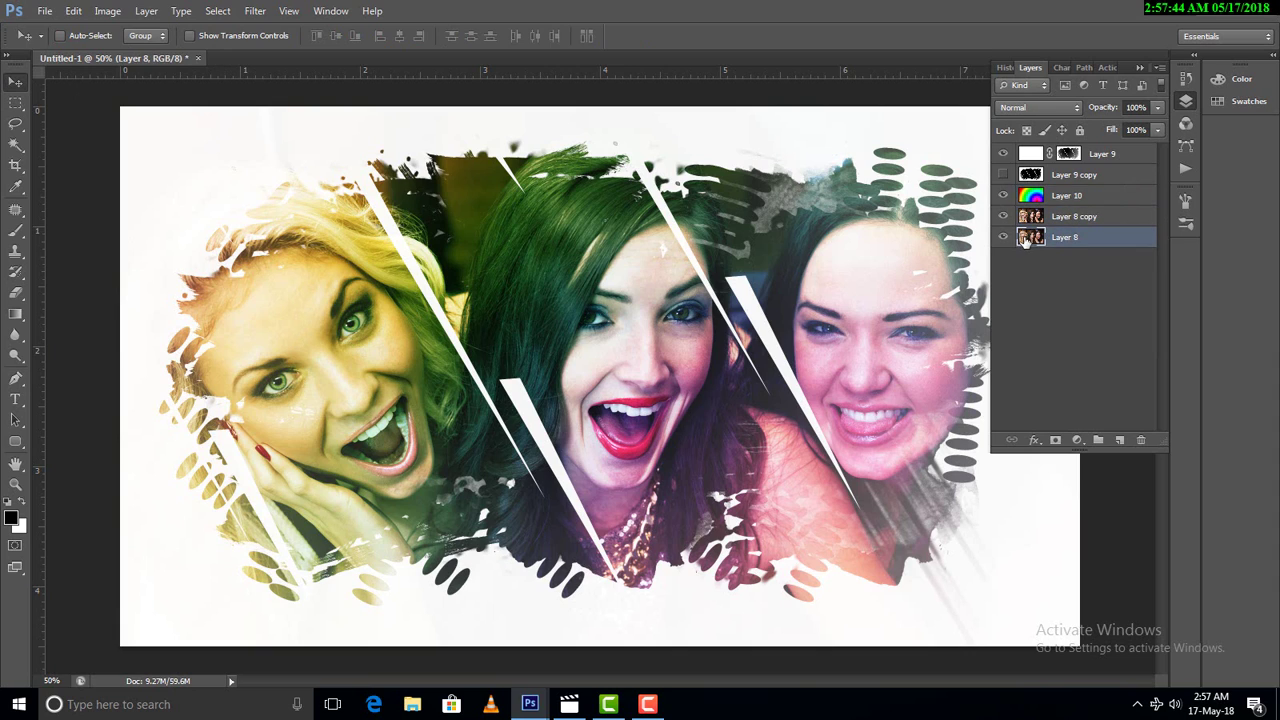
pyautogui.keyDown('shift'); pyautogui.click(1088, 220); pyautogui.keyUp('shift')
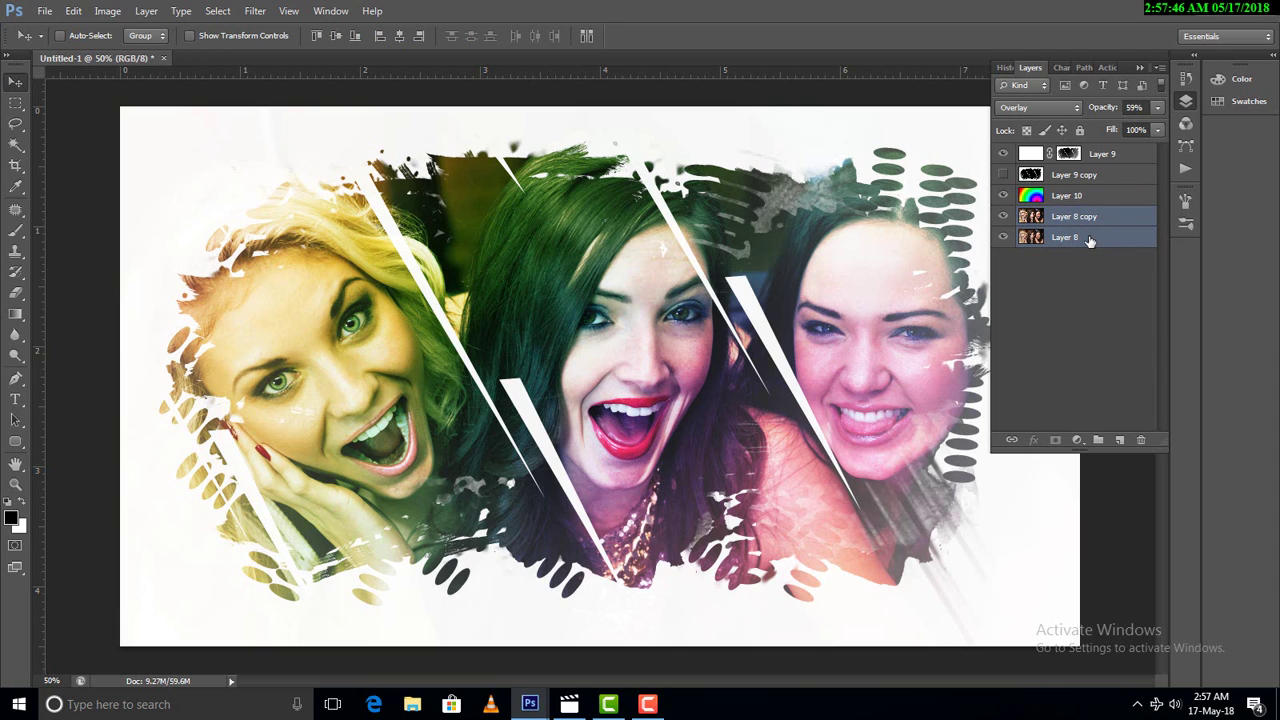
pyautogui.hotkey('ctrl', 'e')
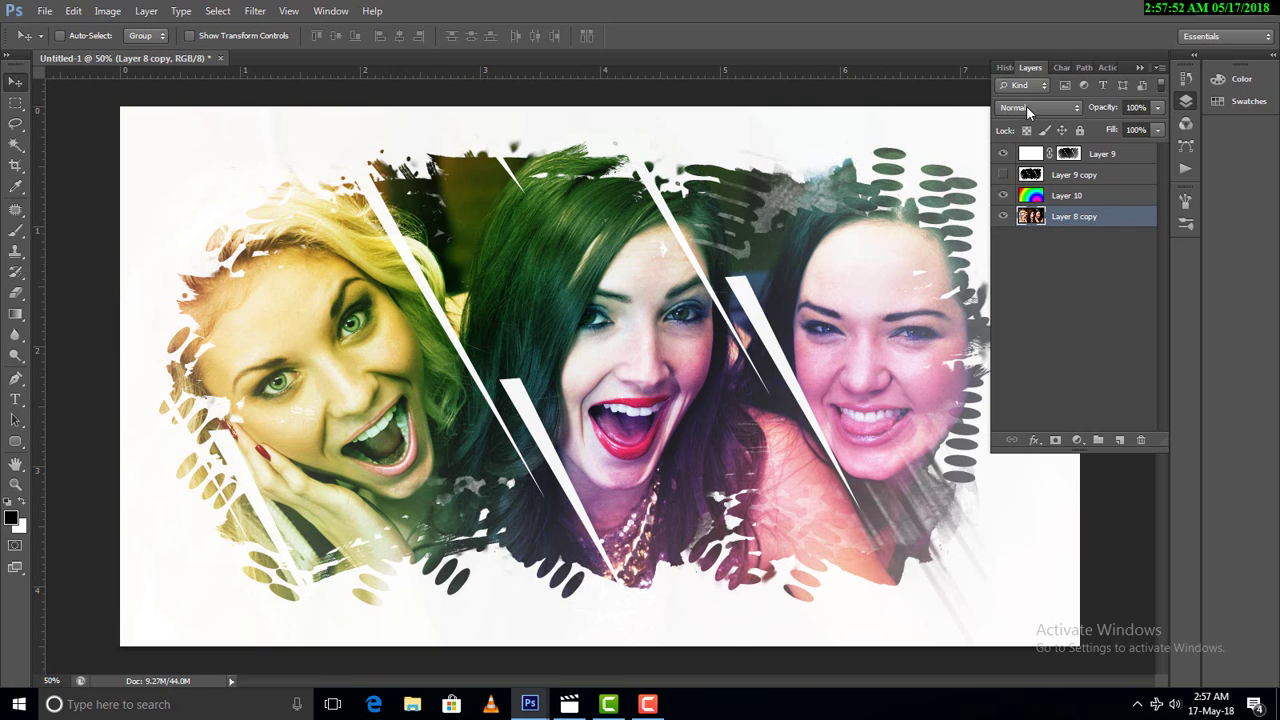
pyautogui.click(107, 11)
pyautogui.moveTo(131, 51)
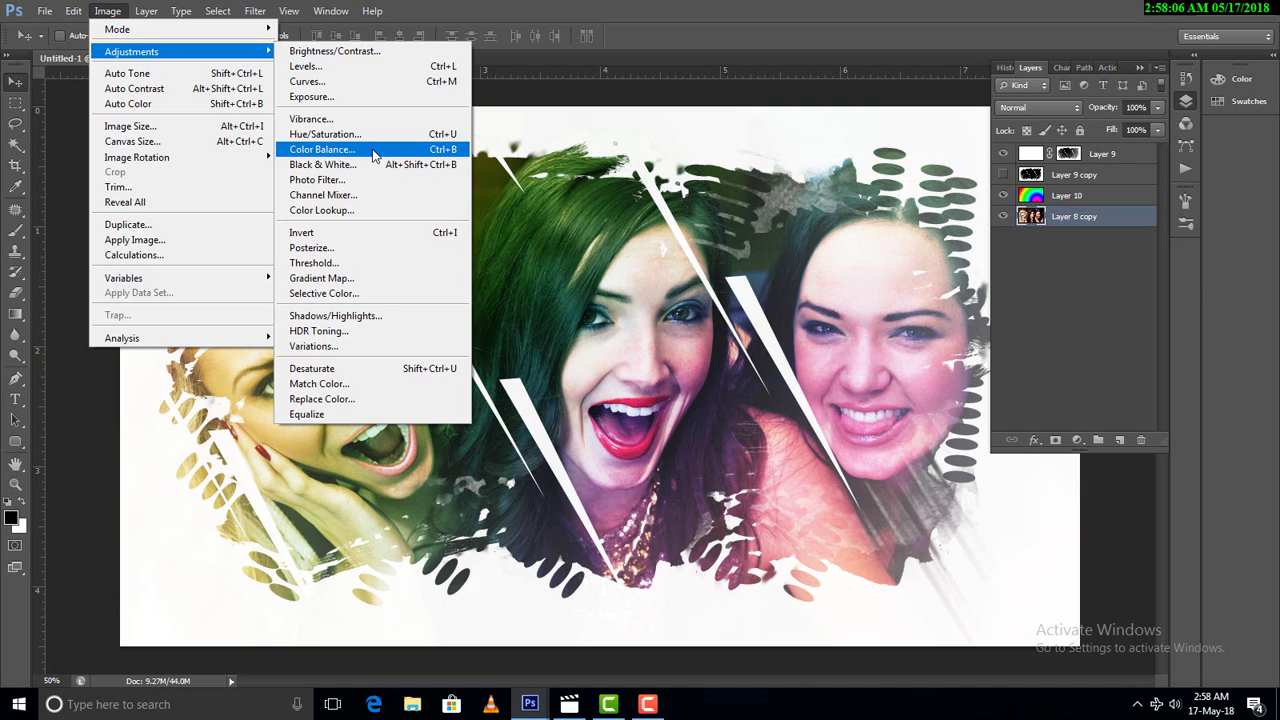
# Apply Color Balance midtones of -51, -87, +58 to Layer 8 copy
pyautogui.click(374, 152)
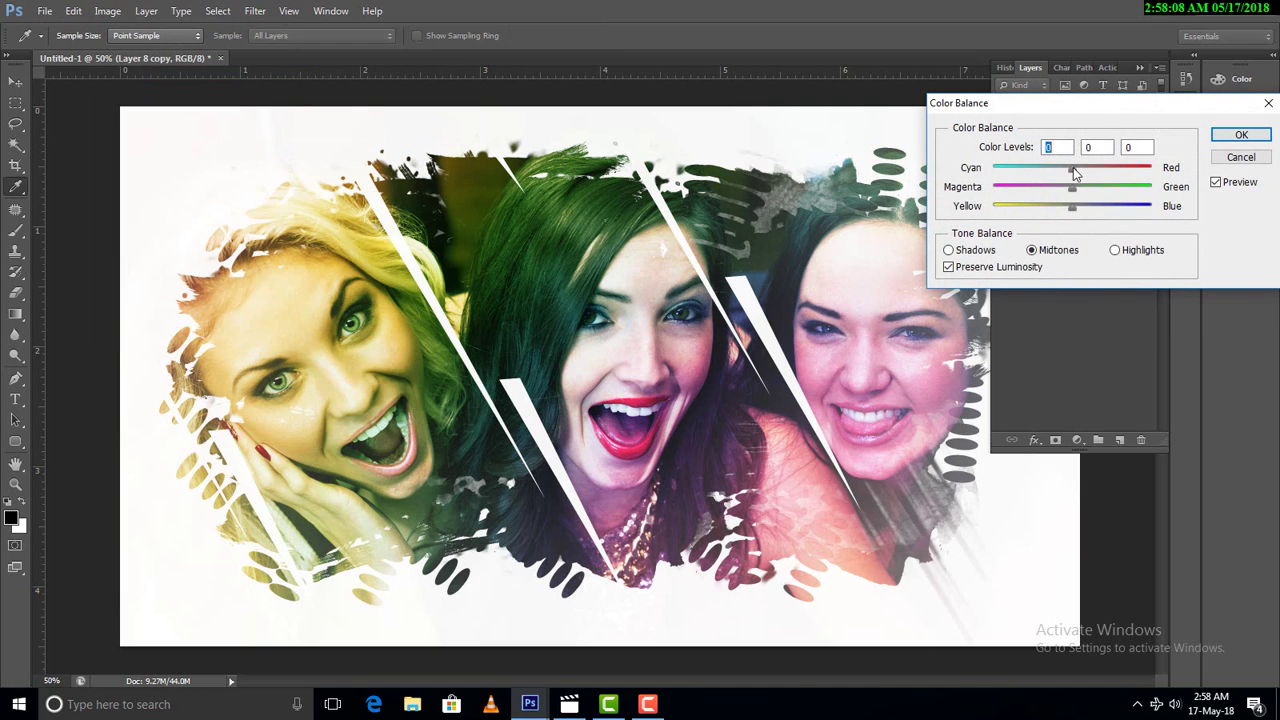
pyautogui.moveTo(1072, 188)
pyautogui.mouseDown()
pyautogui.moveTo(1004, 190)
pyautogui.moveTo(1117, 209)
pyautogui.mouseUp()
pyautogui.moveTo(1072, 168)
pyautogui.mouseDown()
pyautogui.moveTo(983, 166)
pyautogui.moveTo(1025, 162)
pyautogui.mouseUp()
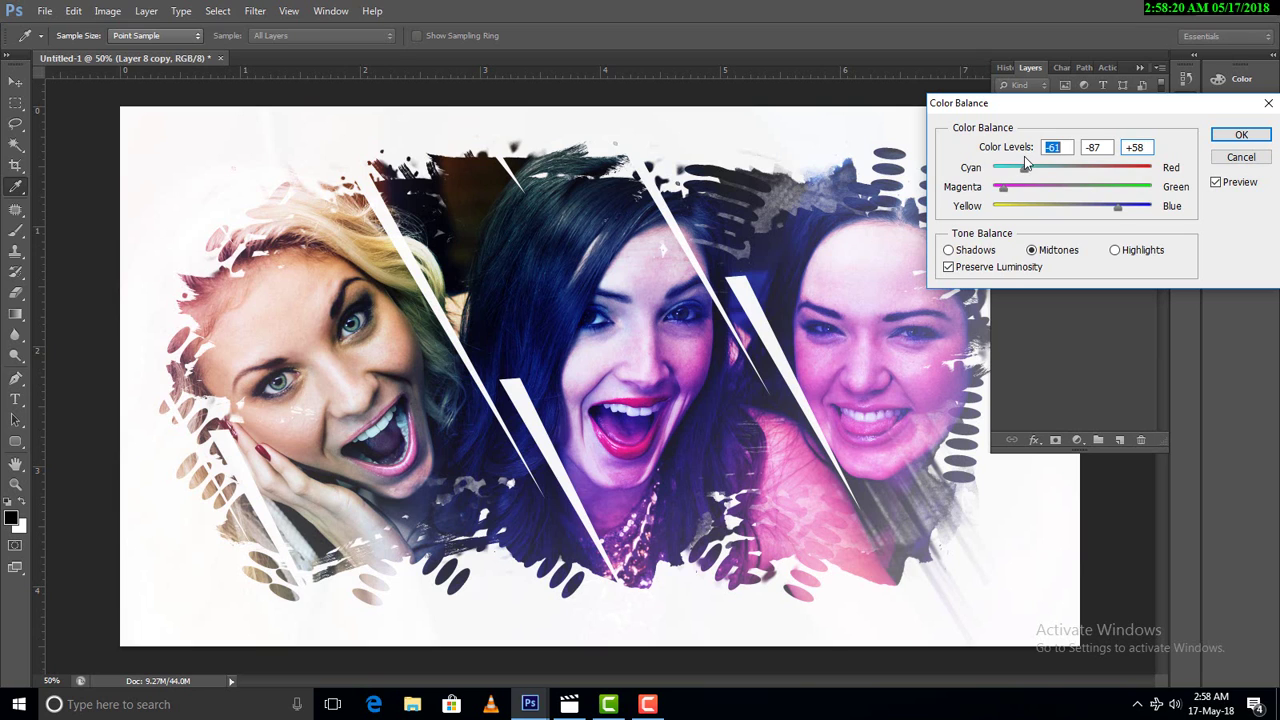
pyautogui.click(1241, 136)
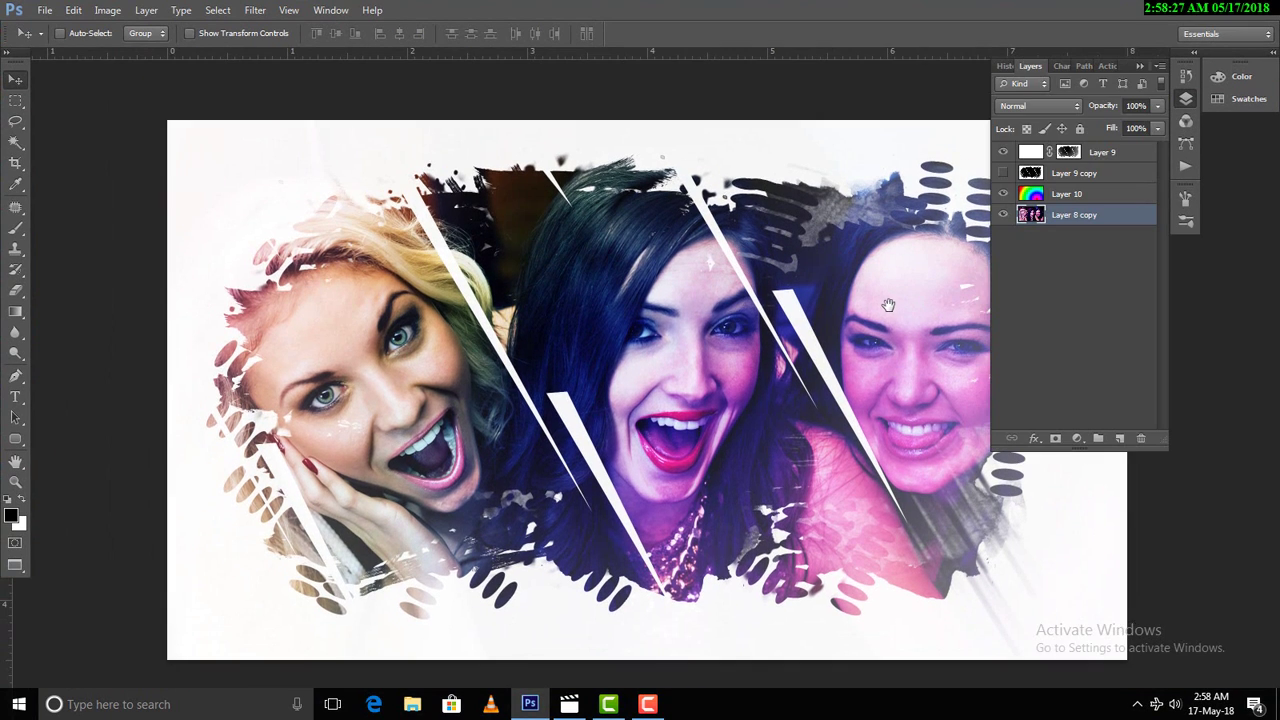
pyautogui.moveTo(889, 286); pyautogui.dragTo(764, 288)
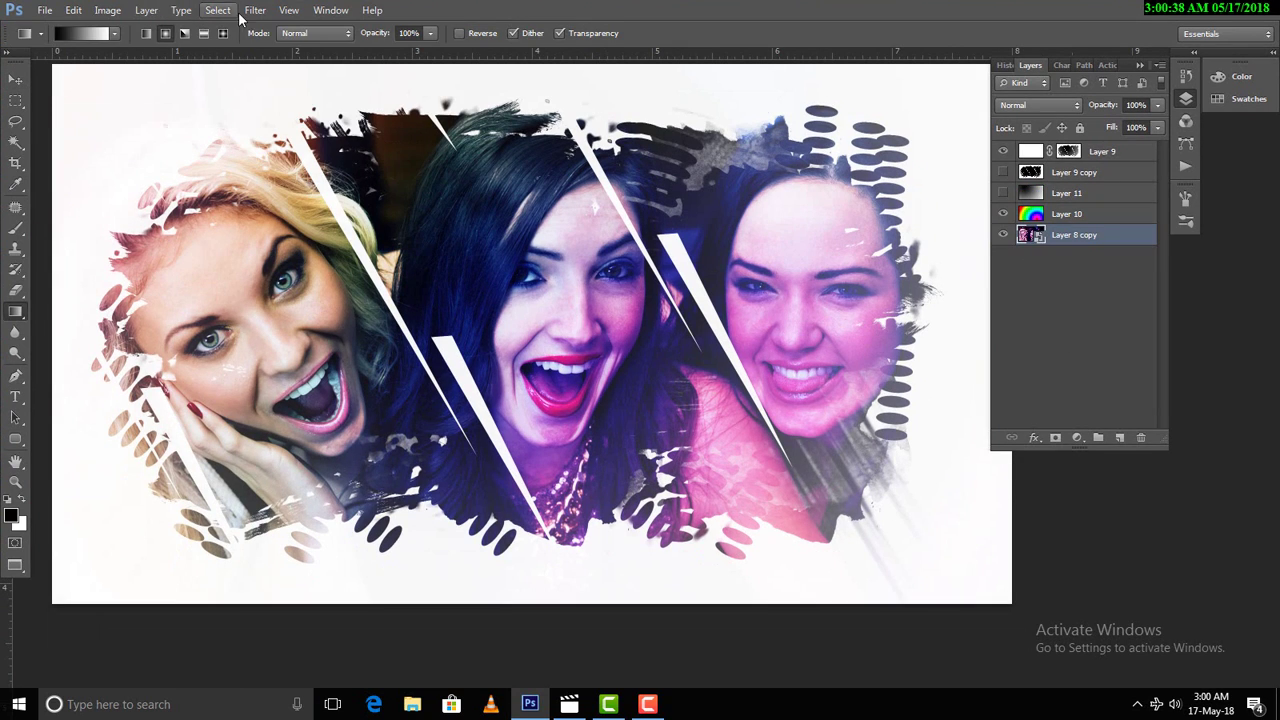
# Apply an Oil Paint filter to Layer 8 copy with Shine raised to 1.45
pyautogui.click(262, 14)
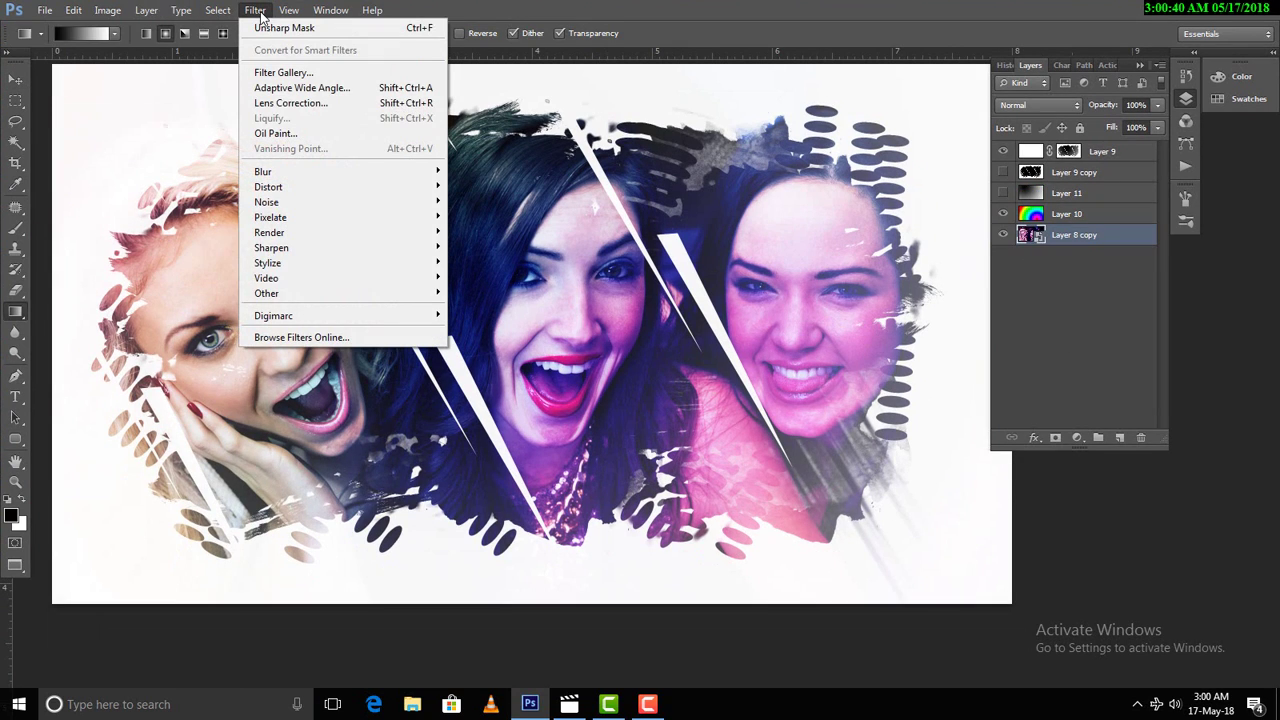
pyautogui.click(301, 137)
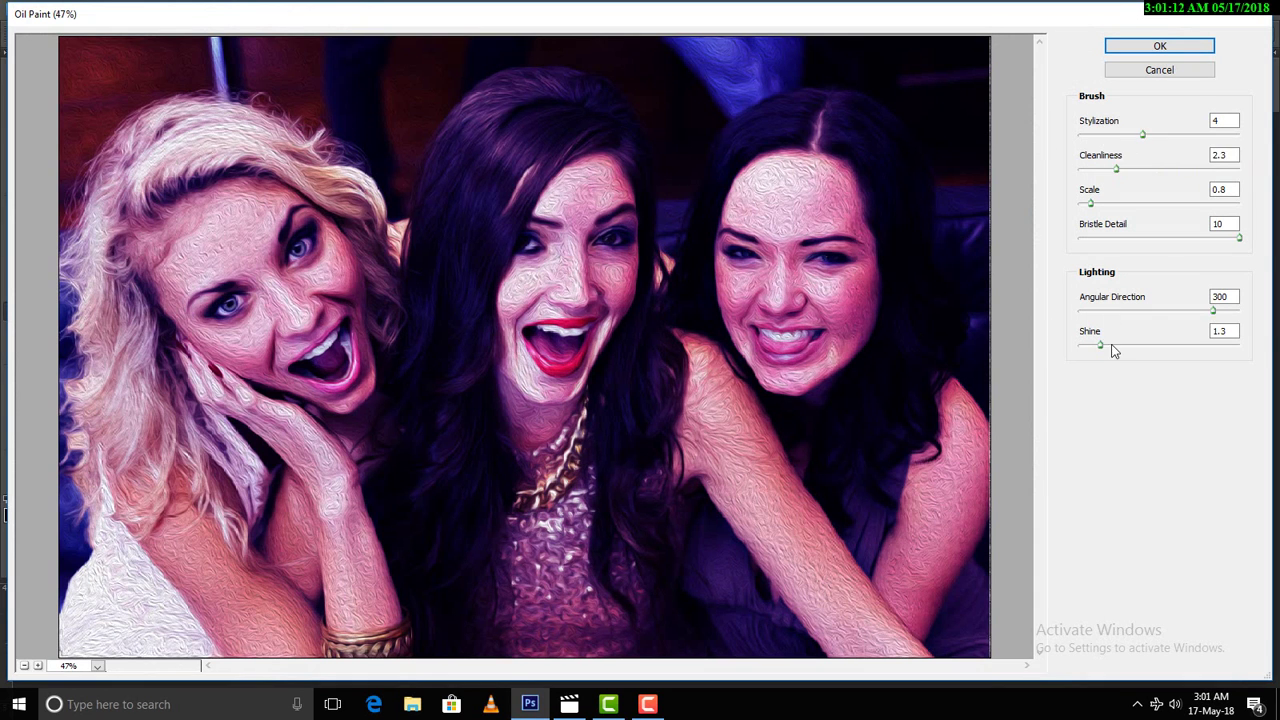
pyautogui.moveTo(1100, 346)
pyautogui.mouseDown()
pyautogui.moveTo(1160, 352)
pyautogui.moveTo(1106, 349)
pyautogui.moveTo(1091, 314)
pyautogui.mouseUp()
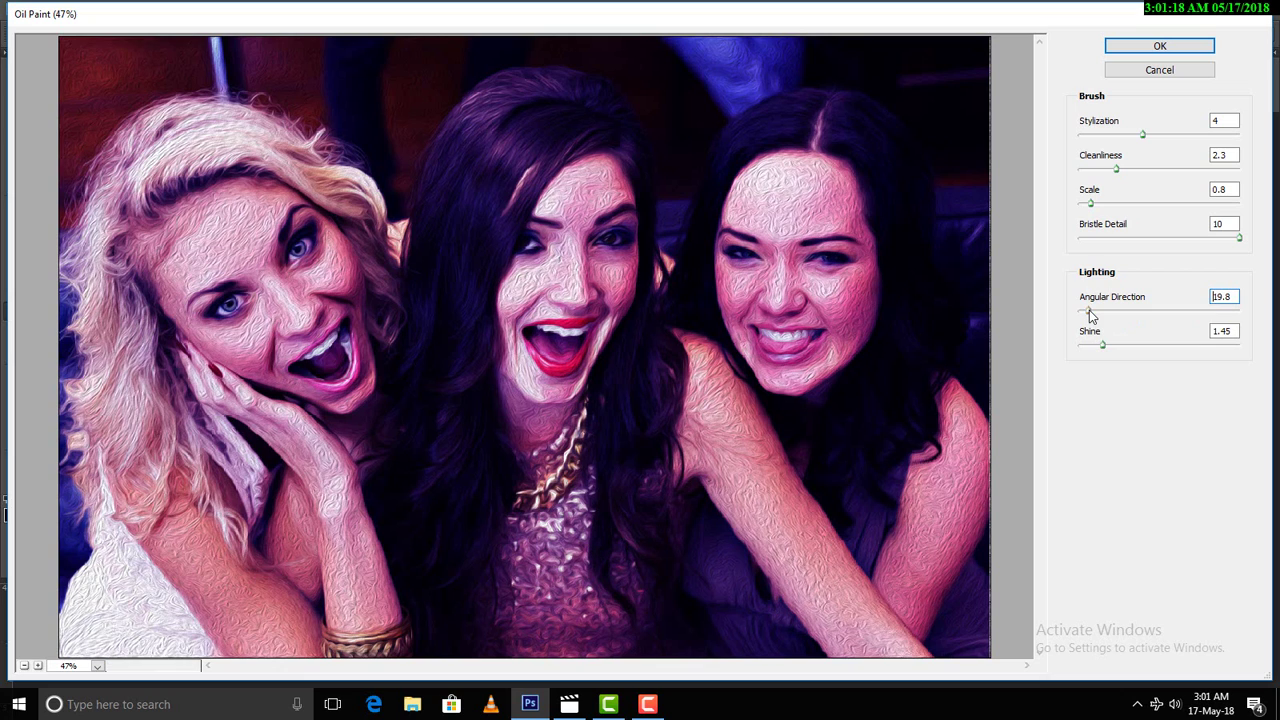
pyautogui.click(1157, 47)
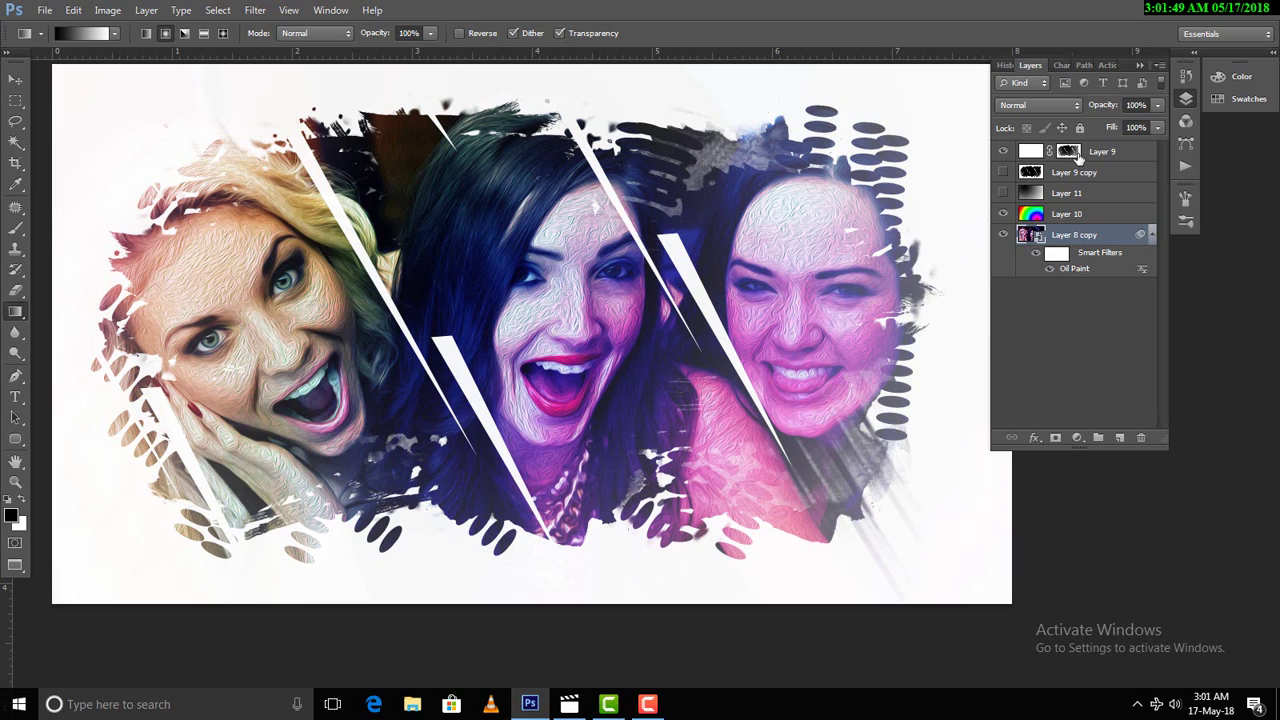
# Add a lighter Uniform Add Noise grain to the white background Layer 9
pyautogui.click(1076, 154)
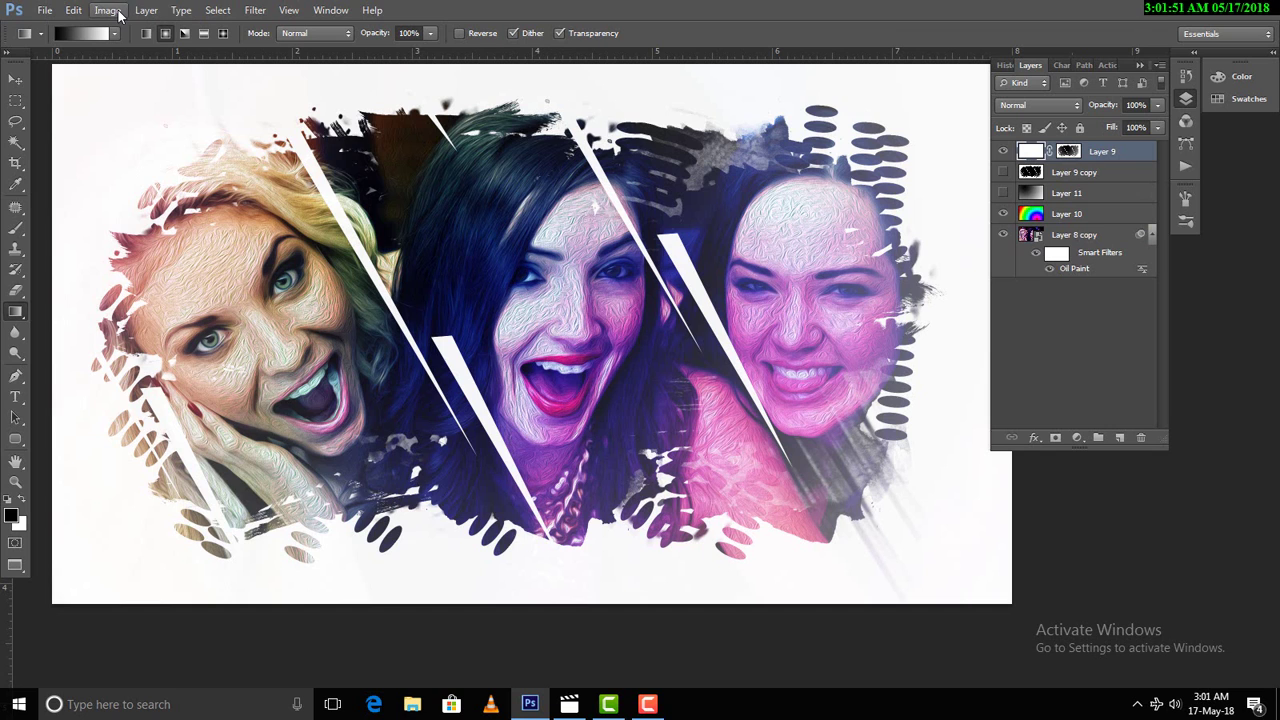
pyautogui.click(110, 10)
pyautogui.moveTo(288, 10)
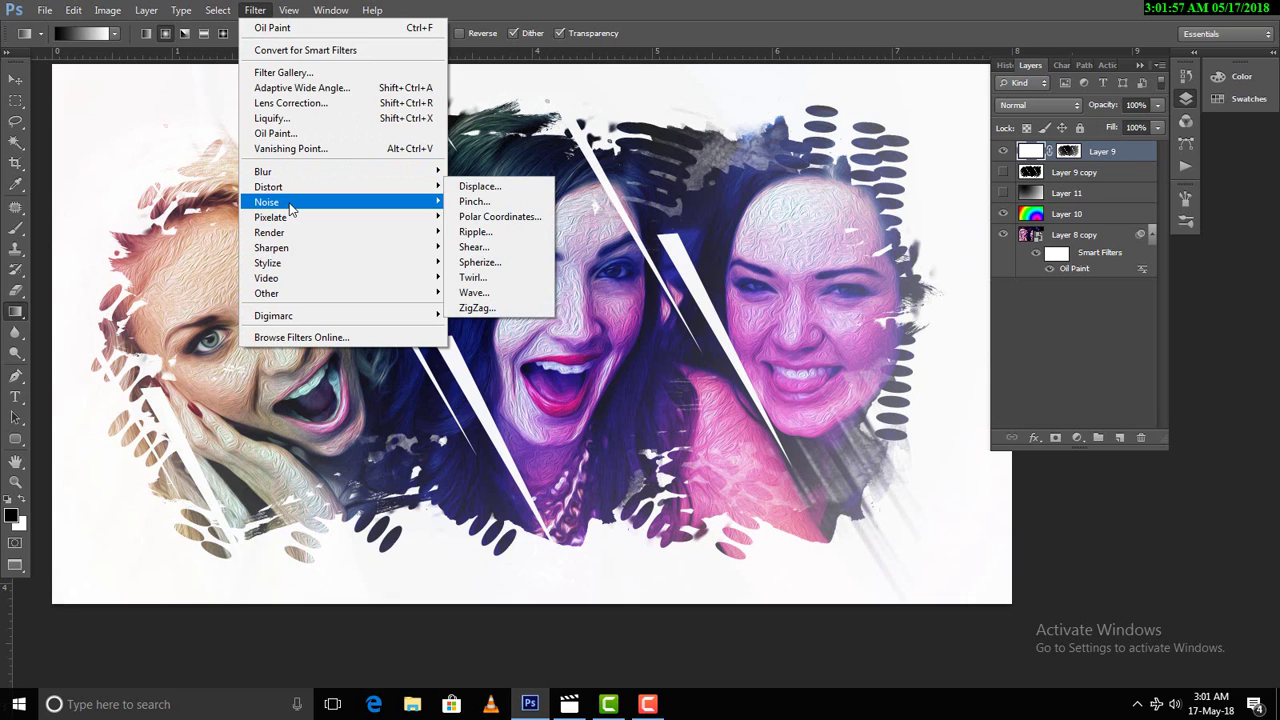
pyautogui.moveTo(266, 202)
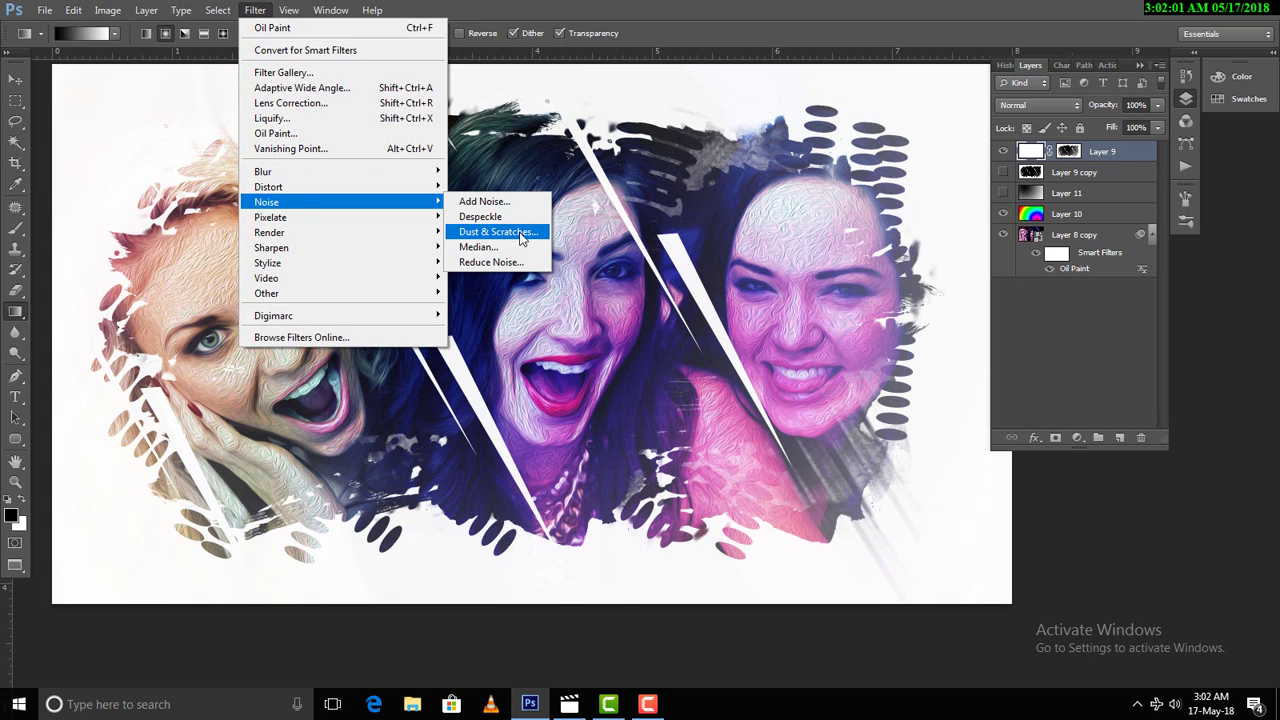
pyautogui.click(500, 201)
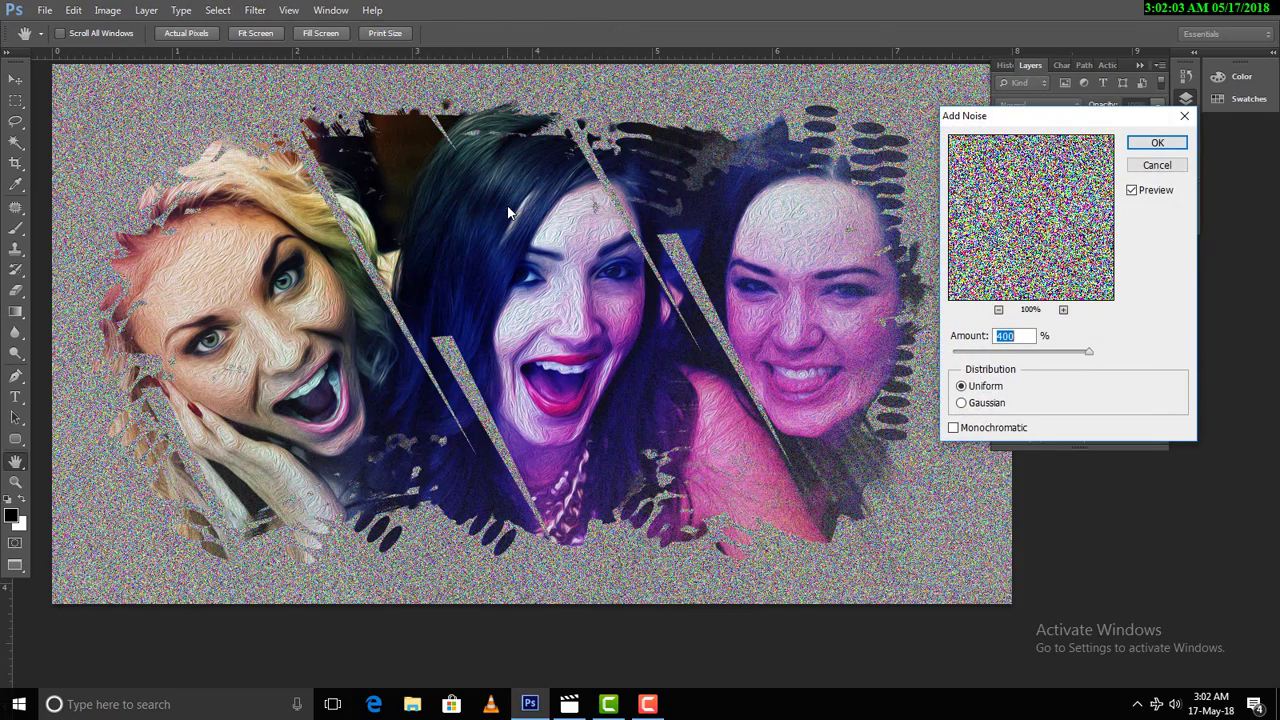
pyautogui.click(976, 353)
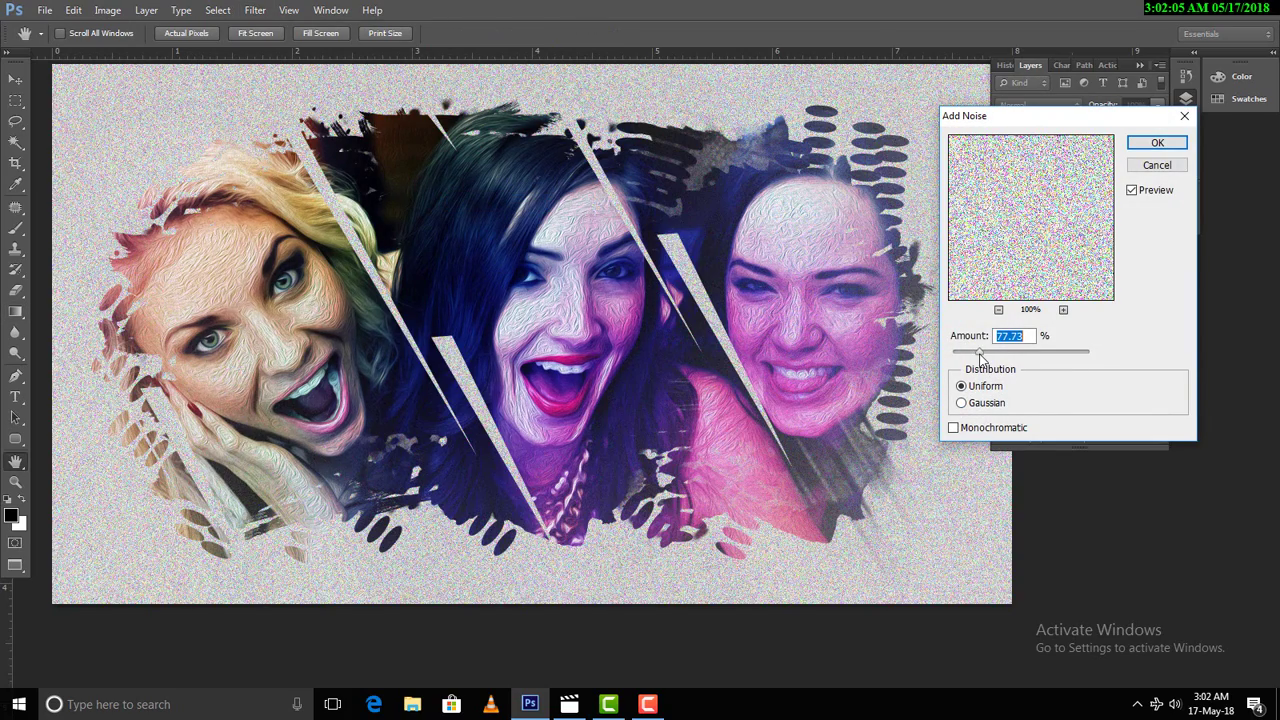
pyautogui.moveTo(977, 353); pyautogui.dragTo(967, 355)
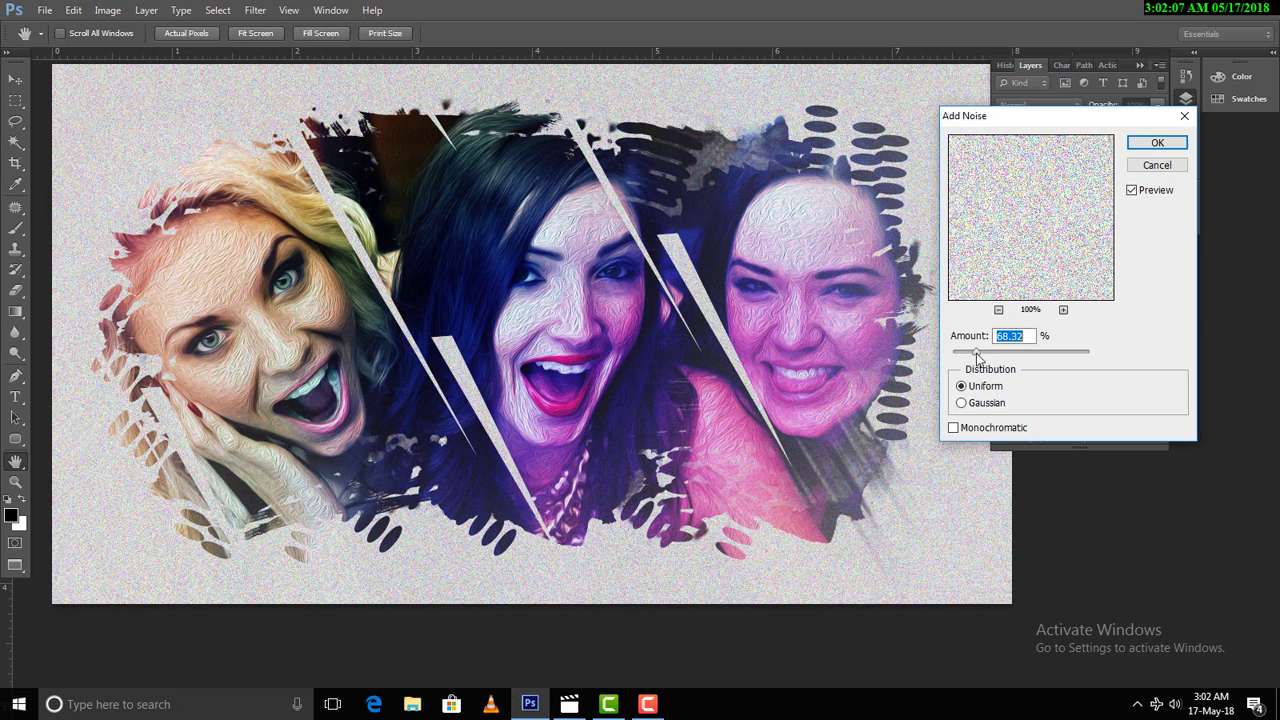
pyautogui.click(1152, 142)
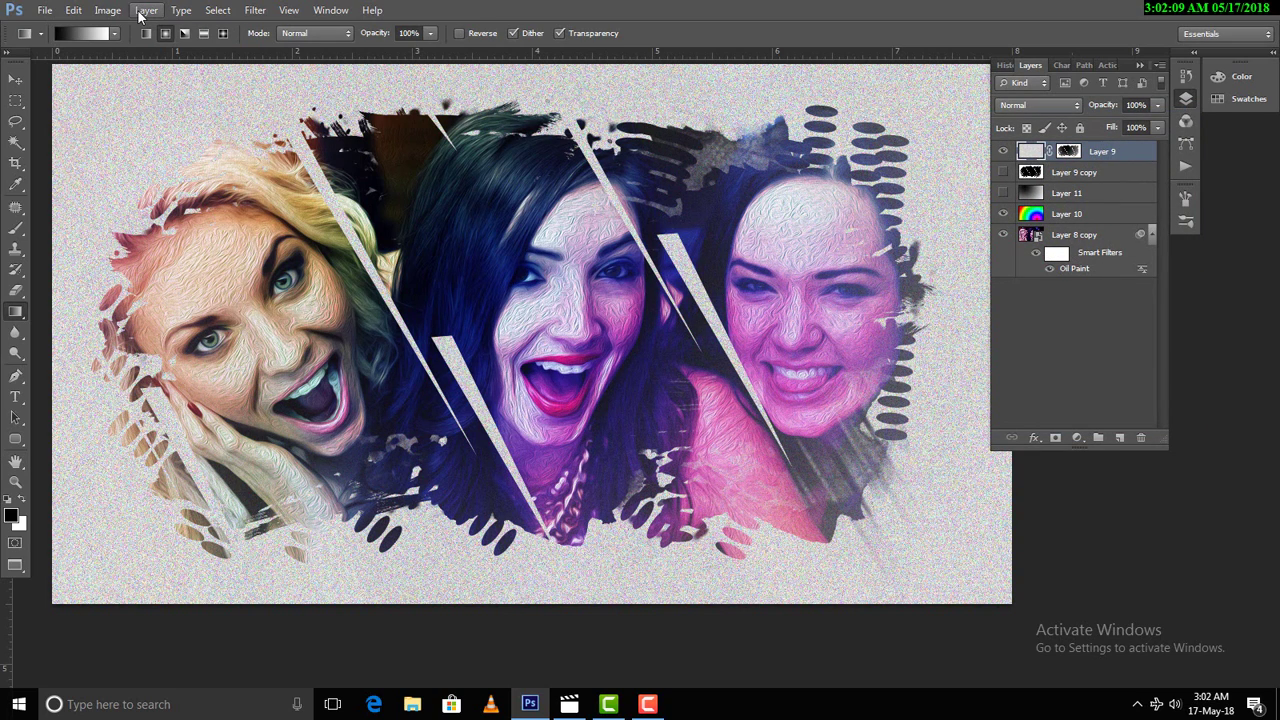
pyautogui.click(146, 10)
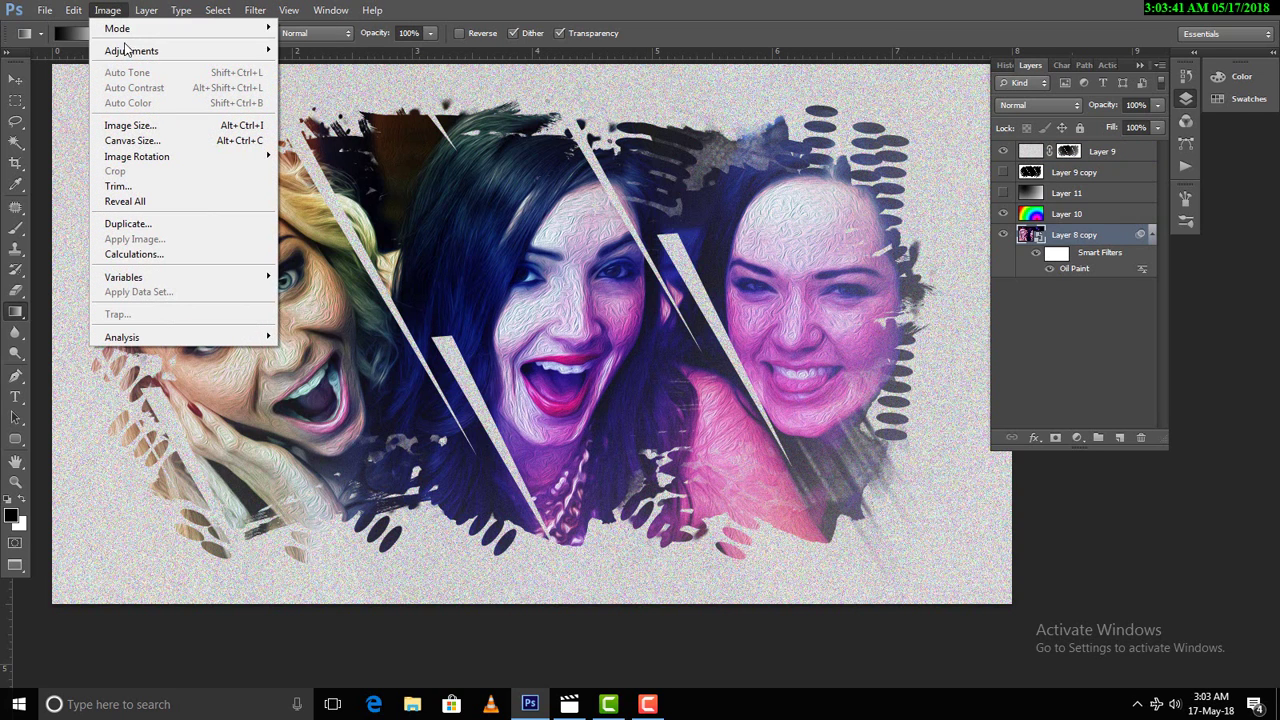
pyautogui.moveTo(131, 50)
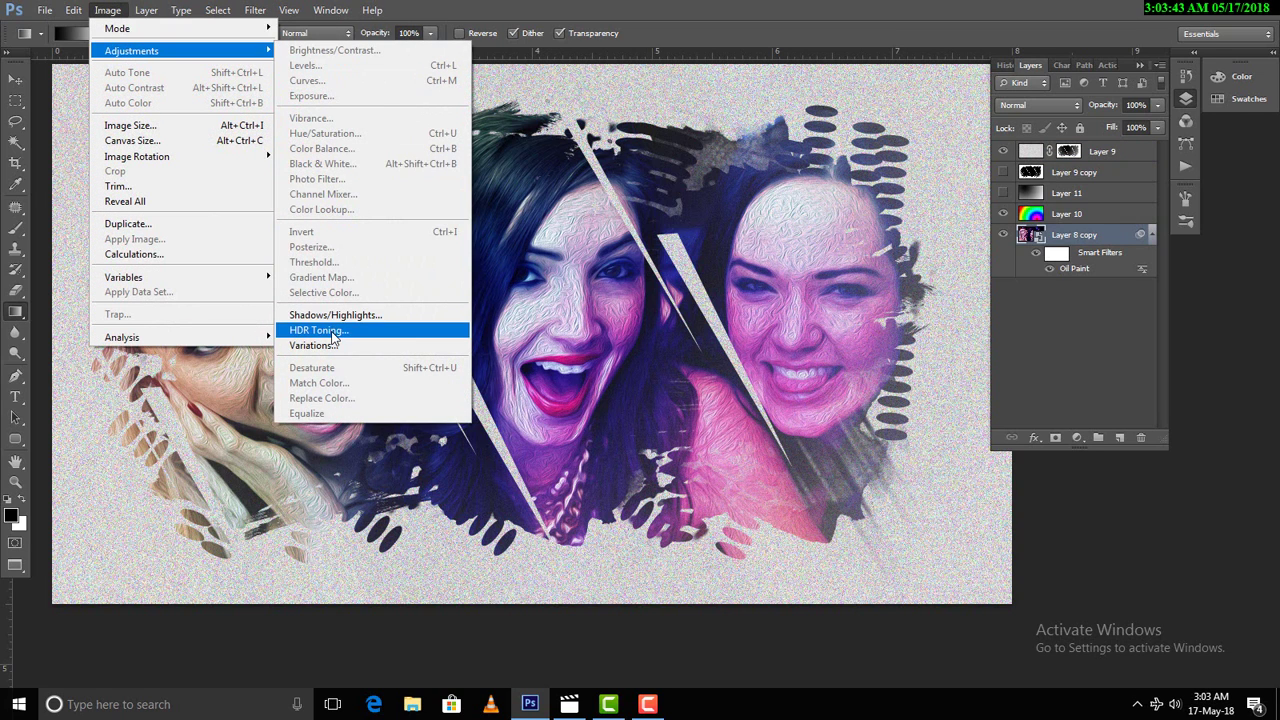
# Start HDR Toning, accept flattening the image, and set gamma to about 0.67
pyautogui.click(318, 330)
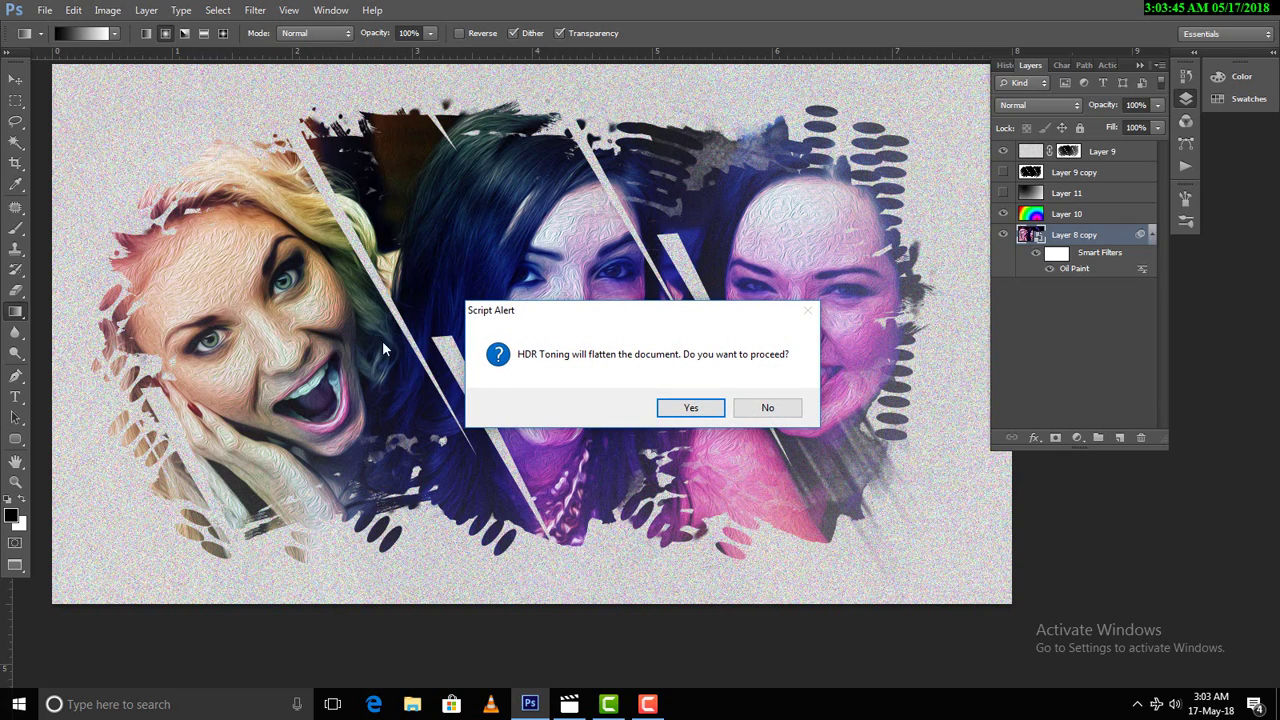
pyautogui.click(699, 410)
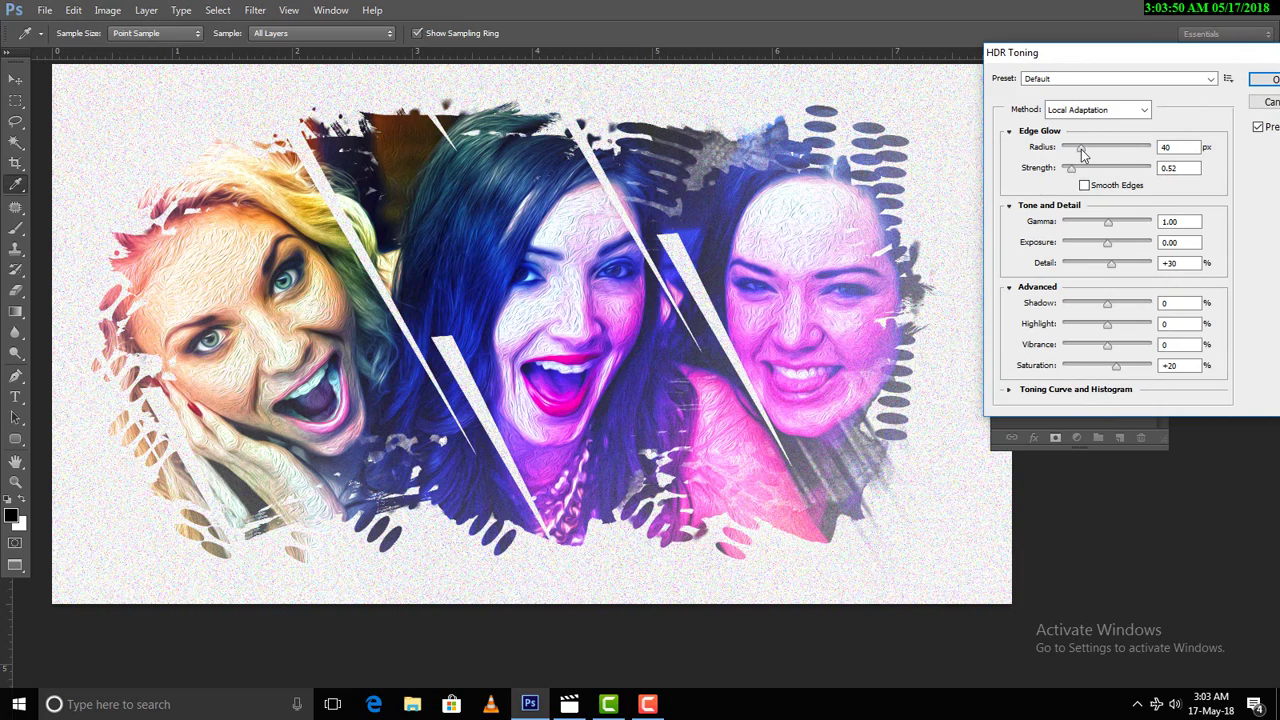
pyautogui.moveTo(1108, 222)
pyautogui.mouseDown()
pyautogui.moveTo(1137, 221)
pyautogui.moveTo(1124, 226)
pyautogui.mouseUp()
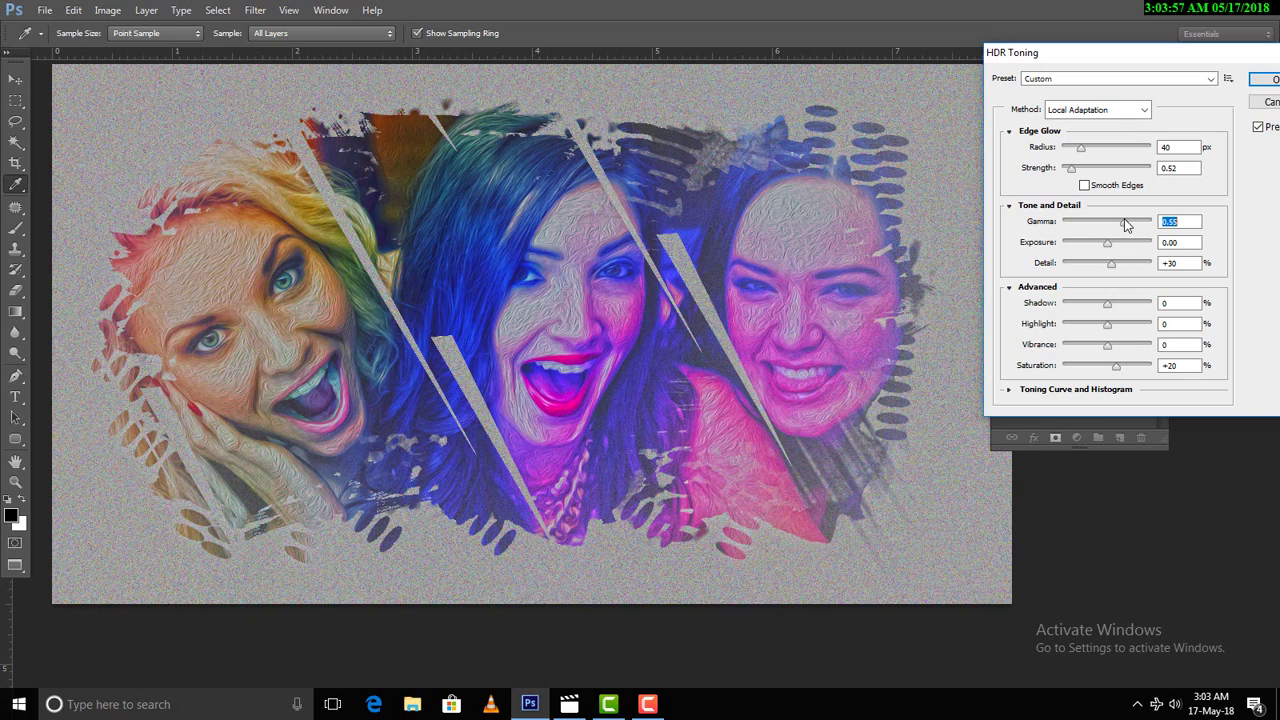
pyautogui.moveTo(1124, 222)
pyautogui.mouseDown()
pyautogui.moveTo(1125, 246)
pyautogui.moveTo(1101, 247)
pyautogui.moveTo(1107, 229)
pyautogui.mouseUp()
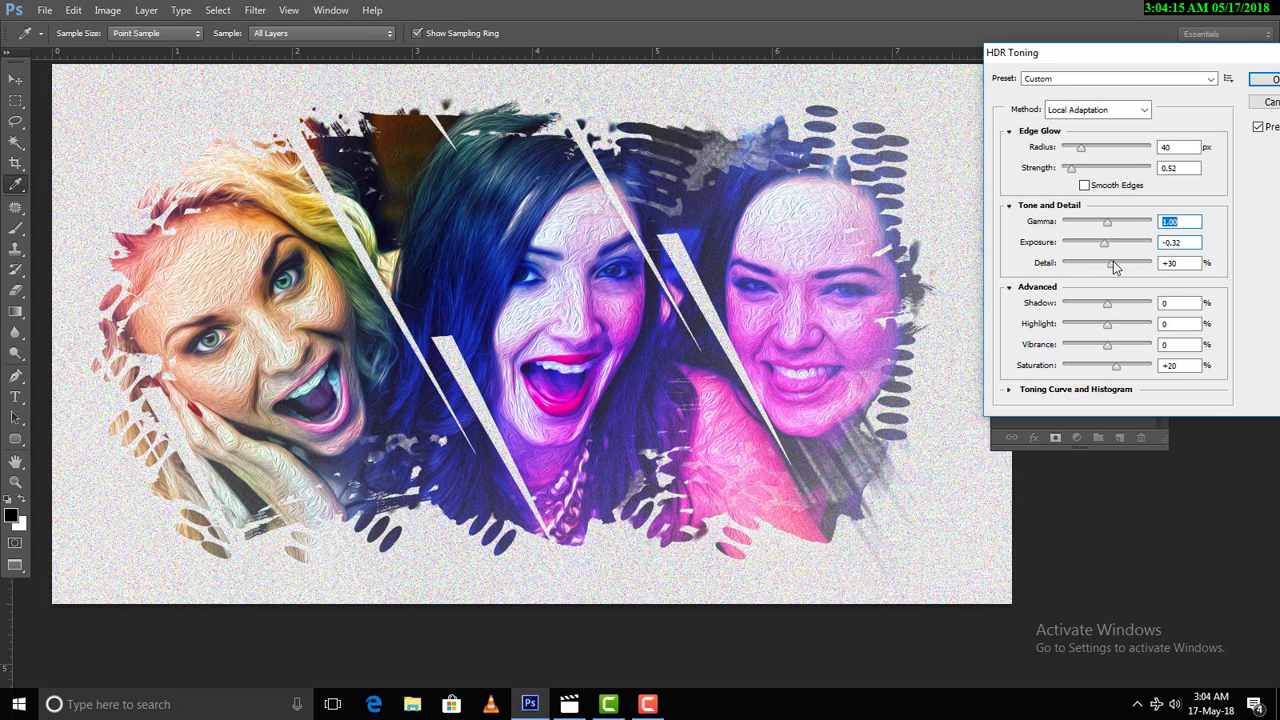
# Tune HDR Detail, set Highlight to 0, and raise Saturation to +60
pyautogui.moveTo(1112, 262); pyautogui.dragTo(1128, 262)
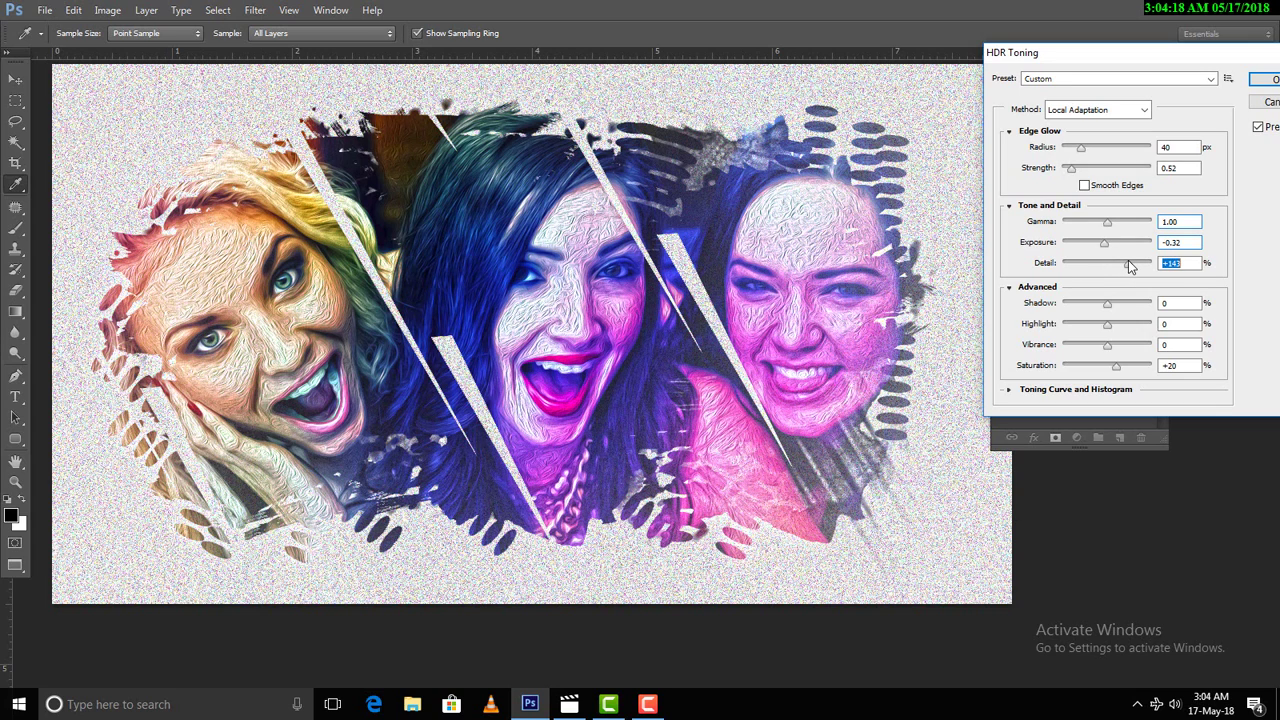
pyautogui.moveTo(1136, 266); pyautogui.dragTo(1156, 266)
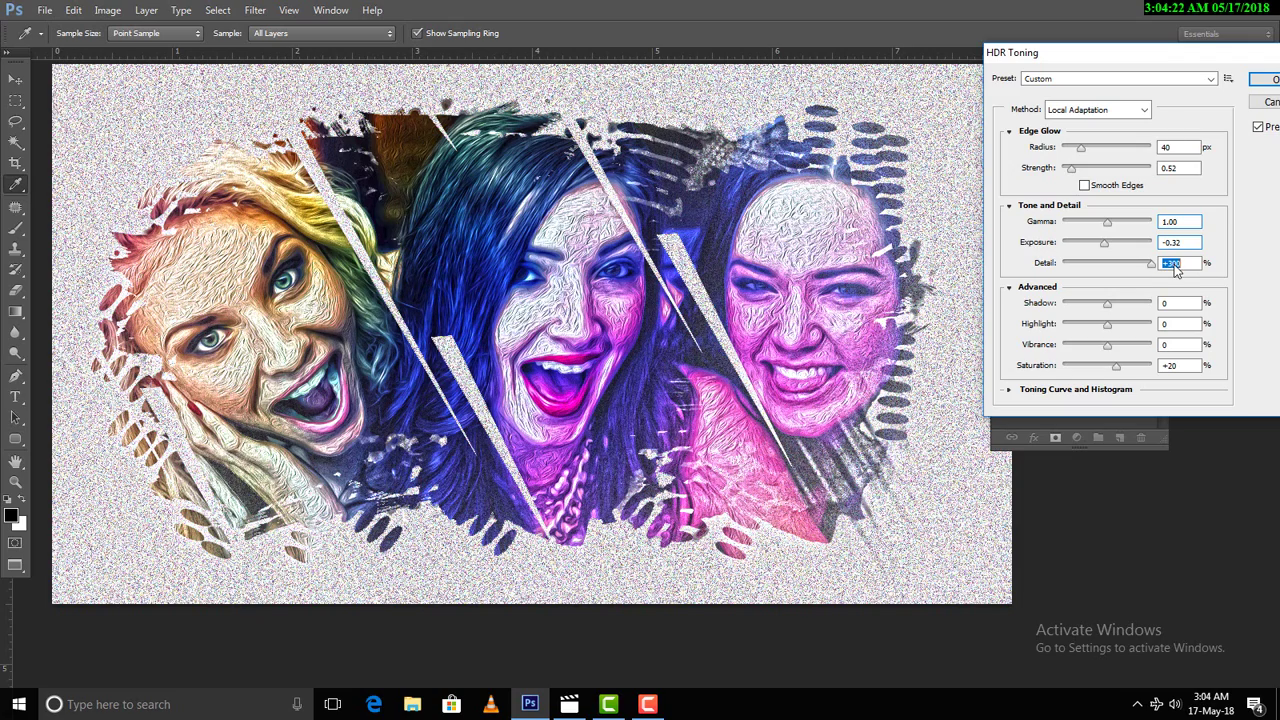
pyautogui.moveTo(1150, 264)
pyautogui.mouseDown()
pyautogui.moveTo(1108, 274)
pyautogui.moveTo(1153, 312)
pyautogui.moveTo(1085, 306)
pyautogui.moveTo(1191, 337)
pyautogui.moveTo(1133, 325)
pyautogui.moveTo(1165, 350)
pyautogui.moveTo(1105, 345)
pyautogui.mouseUp()
pyautogui.click(1100, 325)
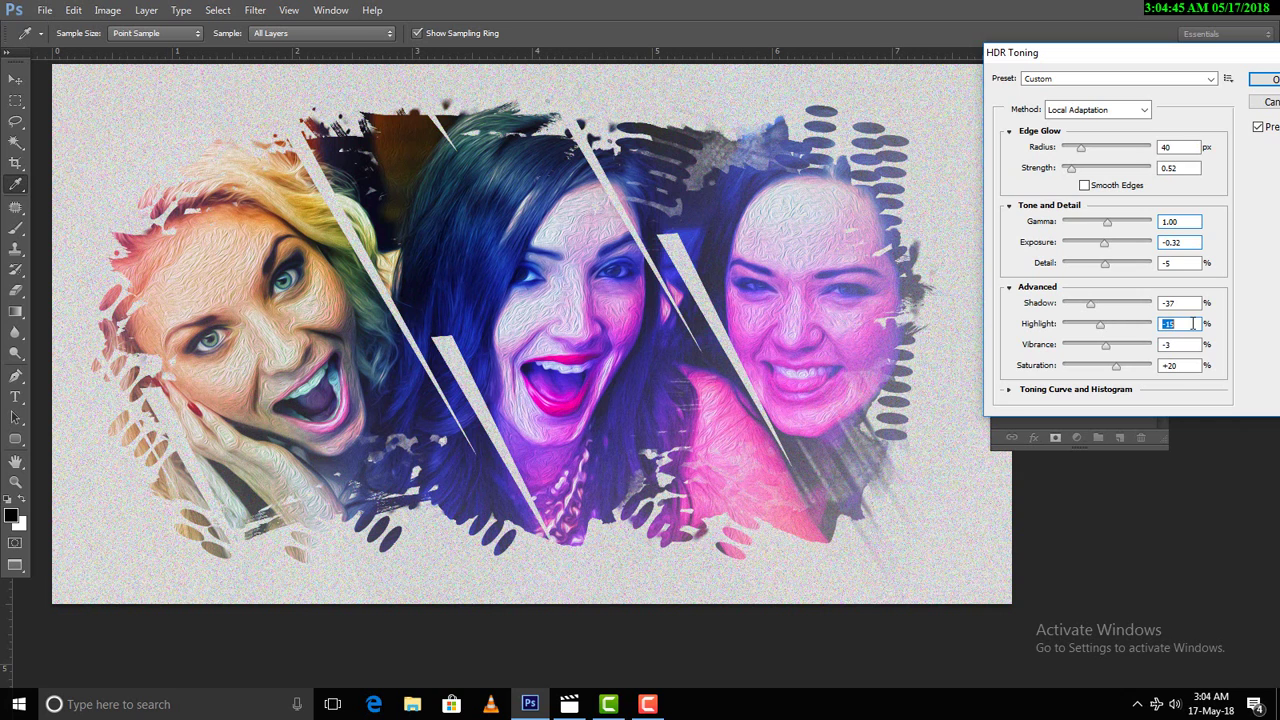
pyautogui.write('0')
pyautogui.doubleClick(1176, 303)
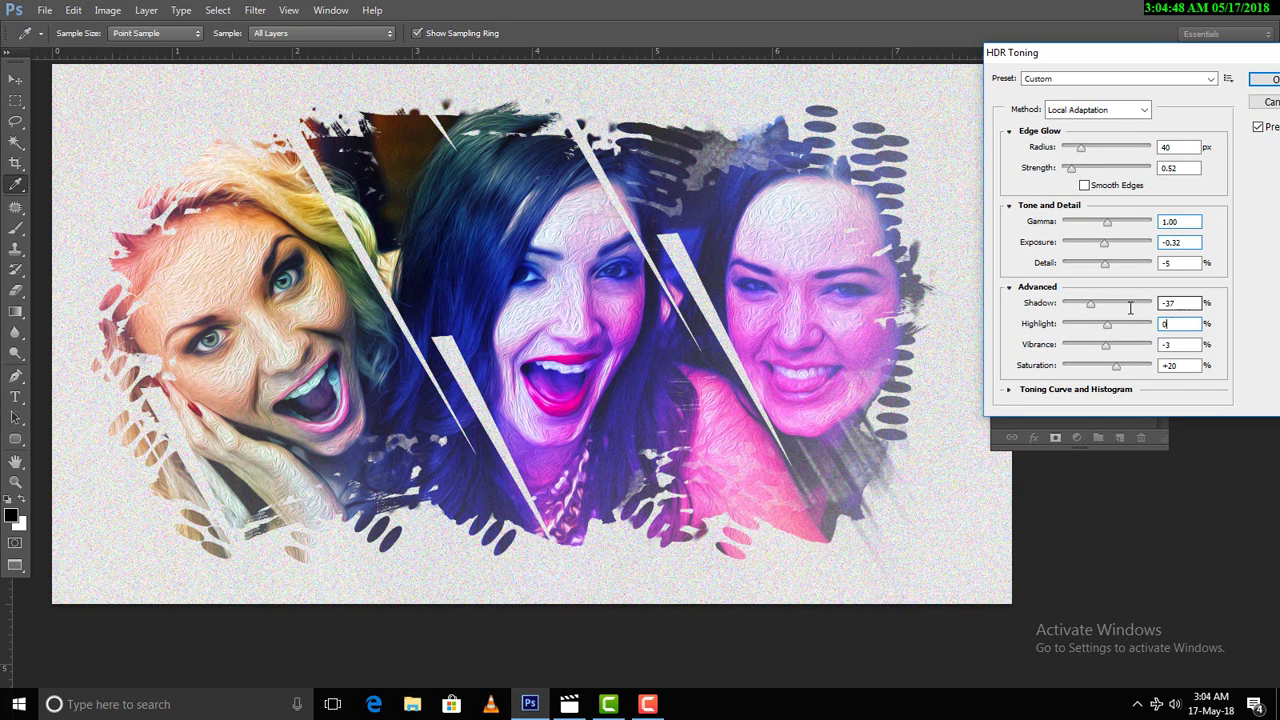
pyautogui.write('0')
pyautogui.moveTo(1117, 366)
pyautogui.mouseDown()
pyautogui.moveTo(1134, 369)
pyautogui.moveTo(1064, 372)
pyautogui.moveTo(1085, 370)
pyautogui.mouseUp()
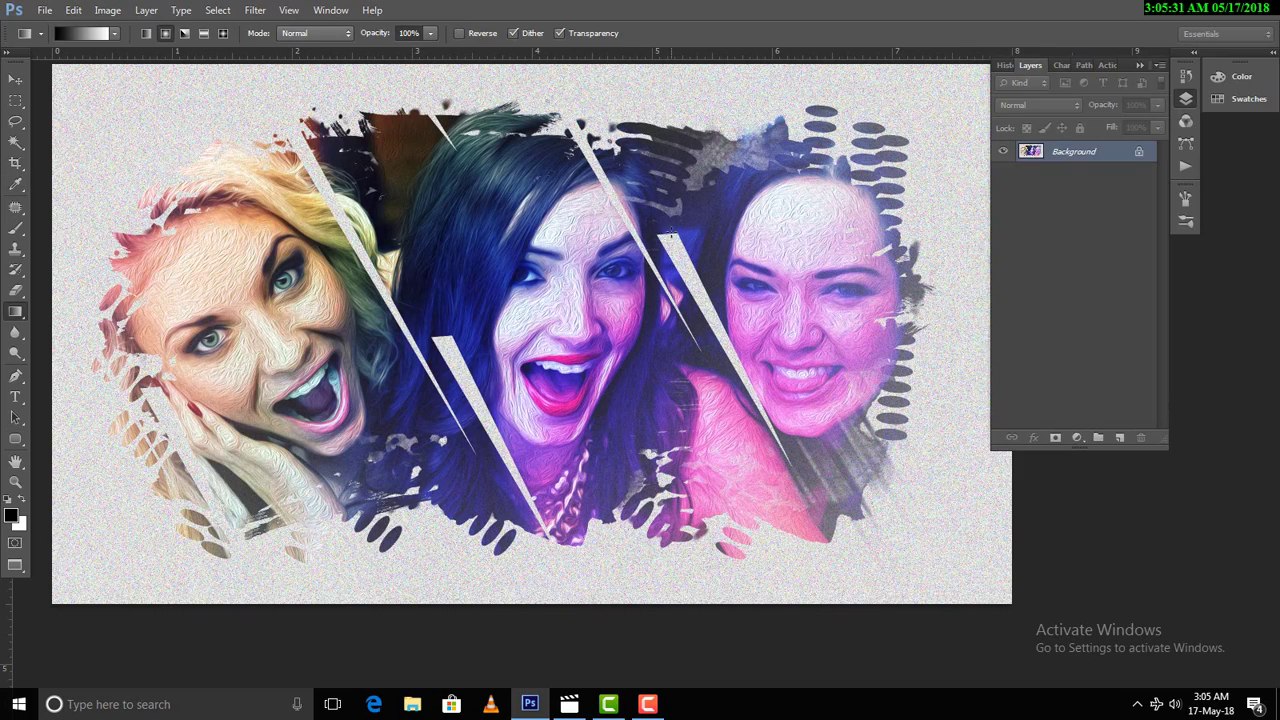
# Show the finished collage in Full Screen Mode, zoomed to fill the display
pyautogui.press('f')
pyautogui.press('f')
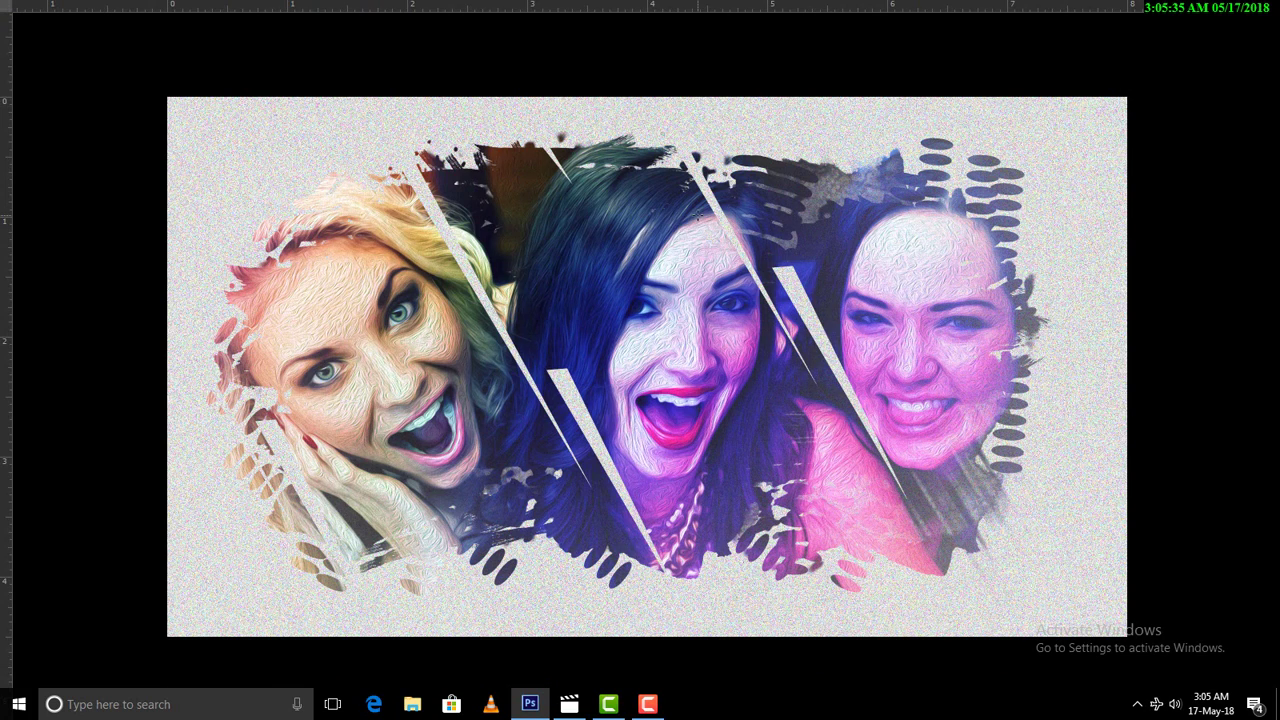
pyautogui.hotkey('ctrl', '0')
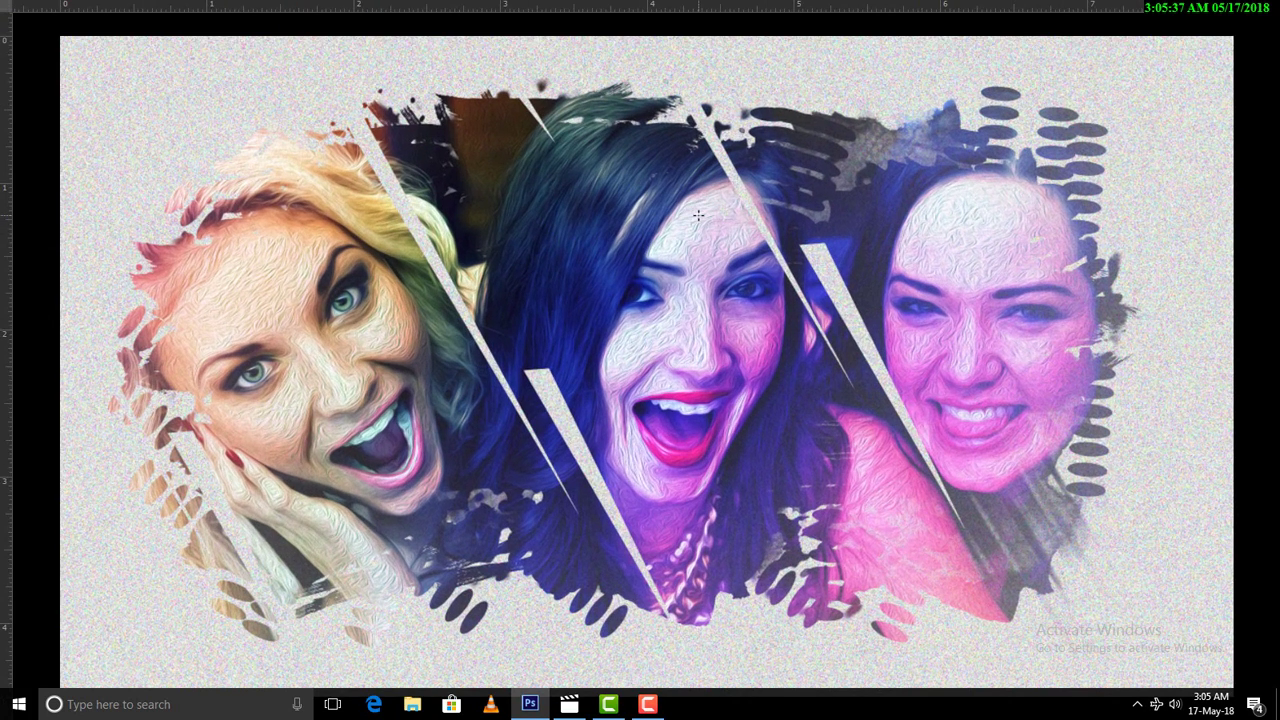